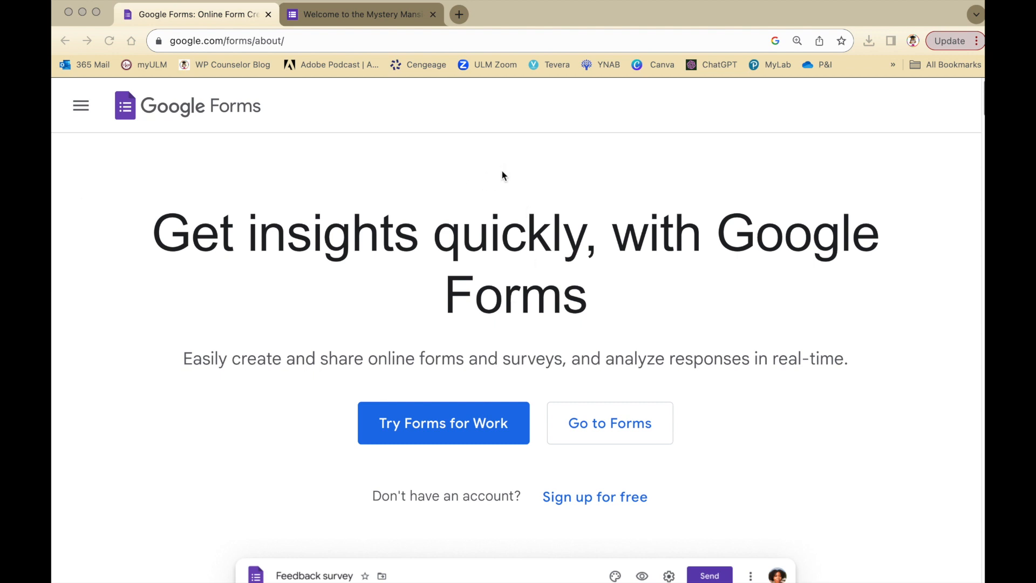
Go to the Forms home page and create a new blank form
left_click(600, 430)
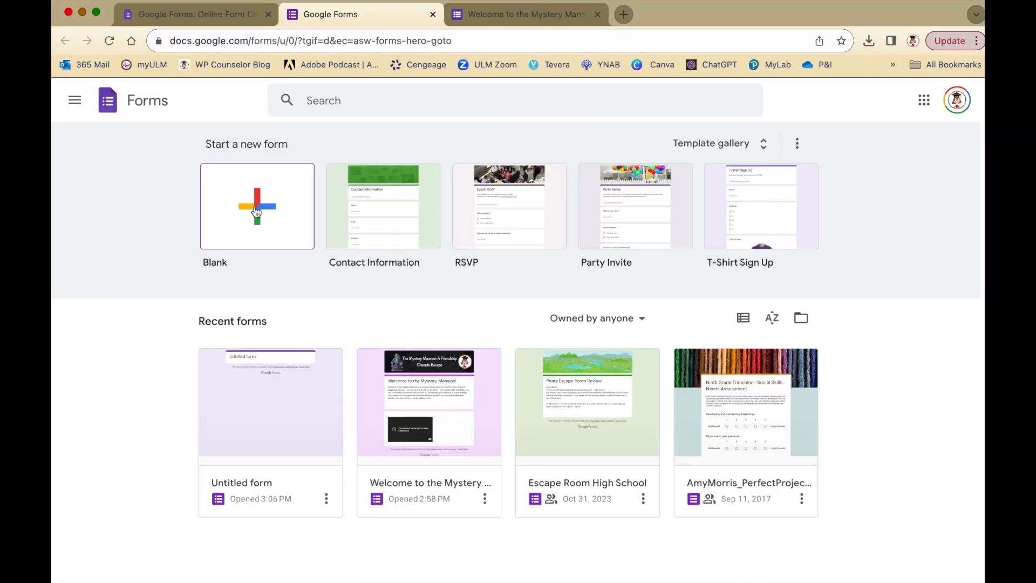
left_click(255, 208)
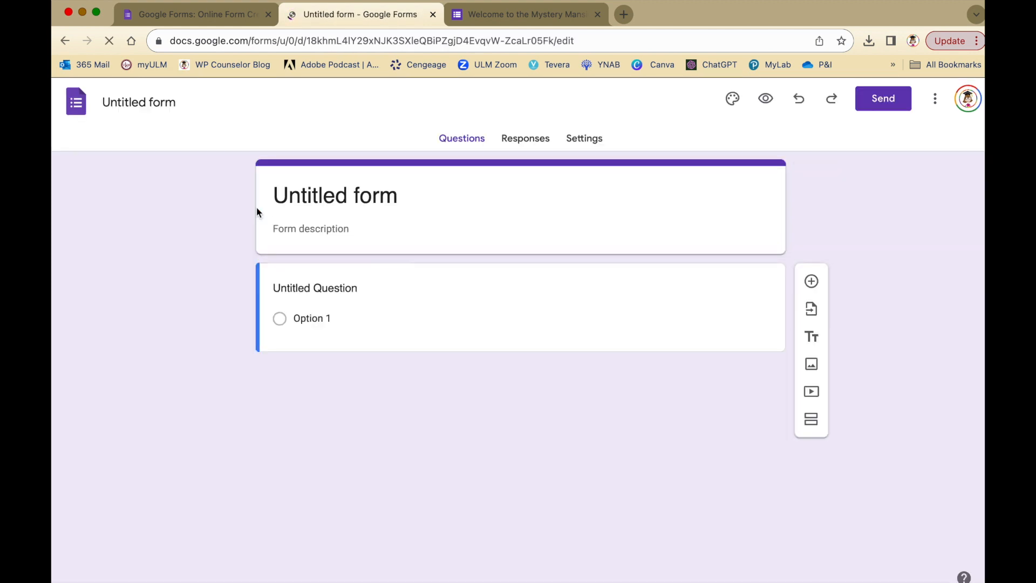
left_click(502, 218)
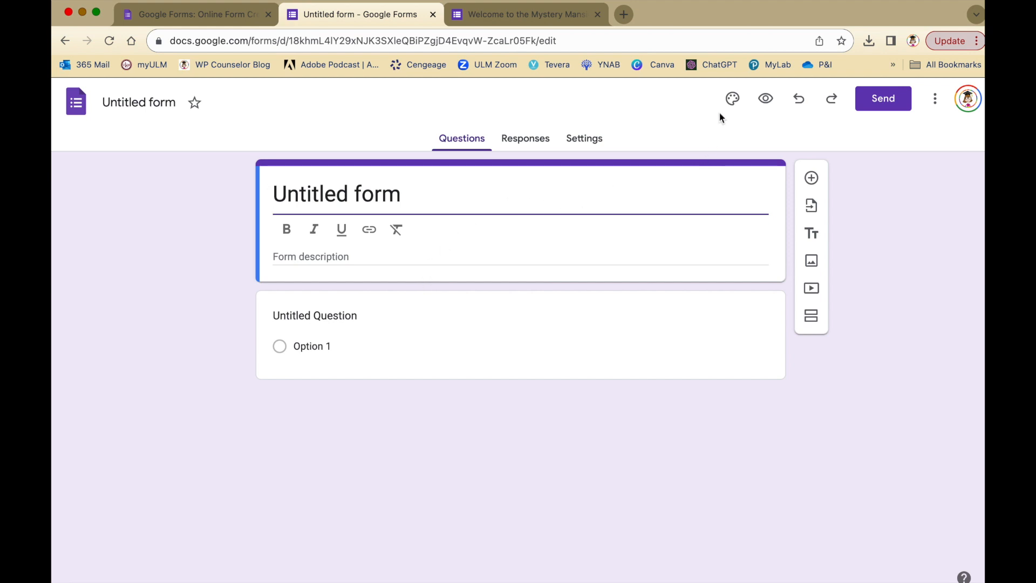
Open the theme settings and set the header font to Fjalla One
left_click(732, 100)
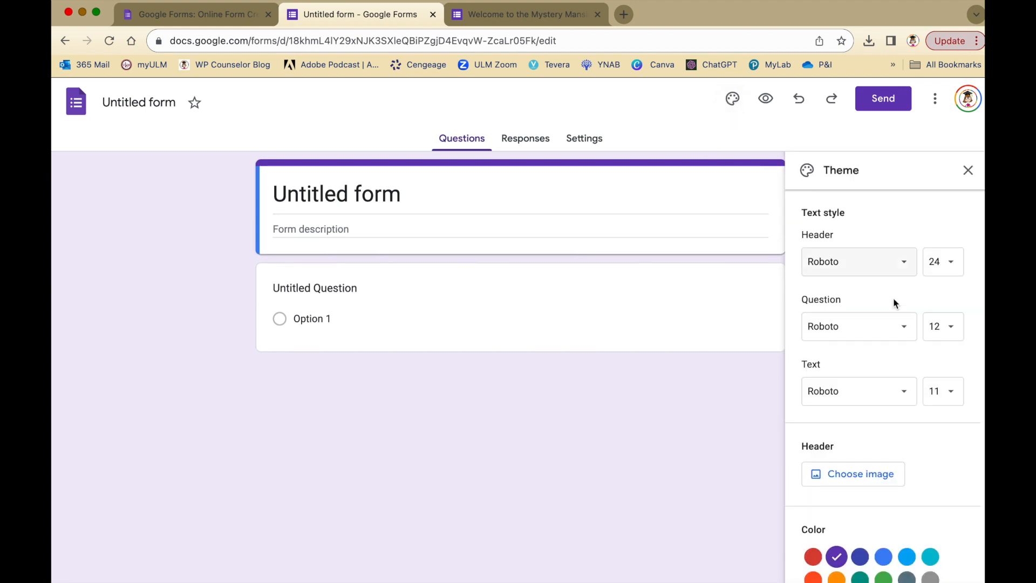
scroll(918, 320, "down", 1)
left_click_drag(833, 18, 817, 19)
left_click(893, 270)
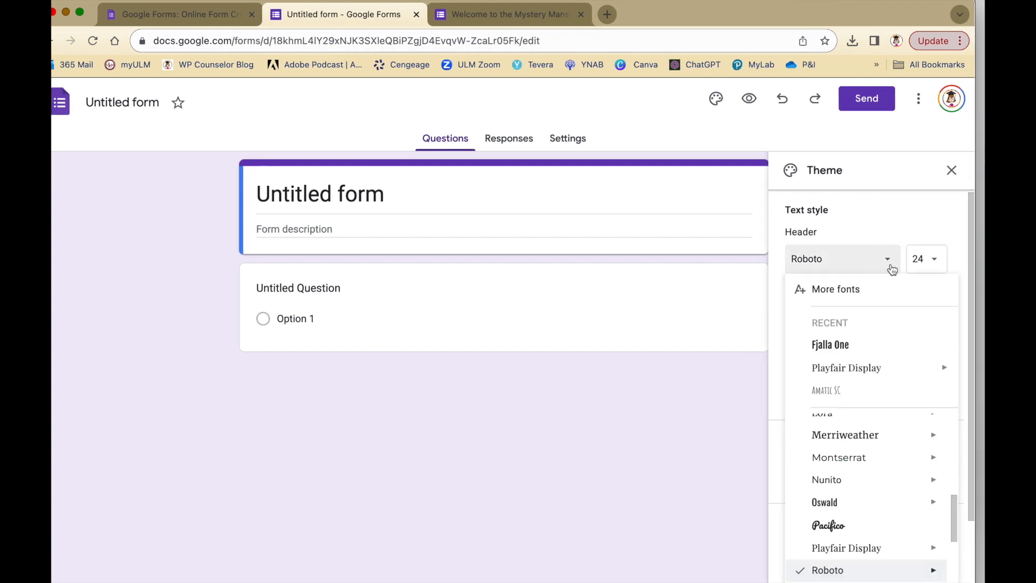
left_click(846, 347)
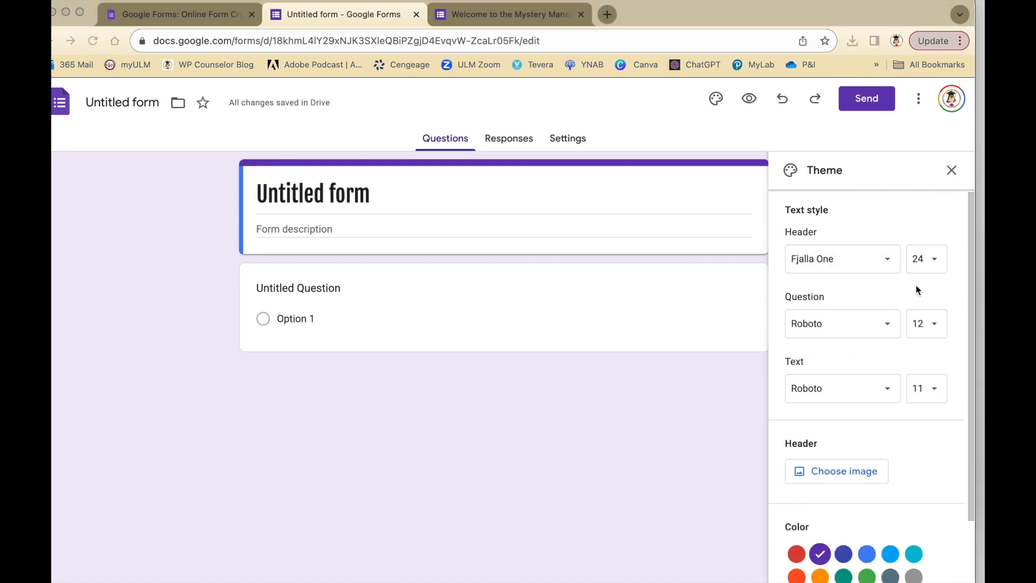
Set the theme's question font to Fjalla One at size 16 and the text size to 12
left_click(891, 326)
left_click(890, 326)
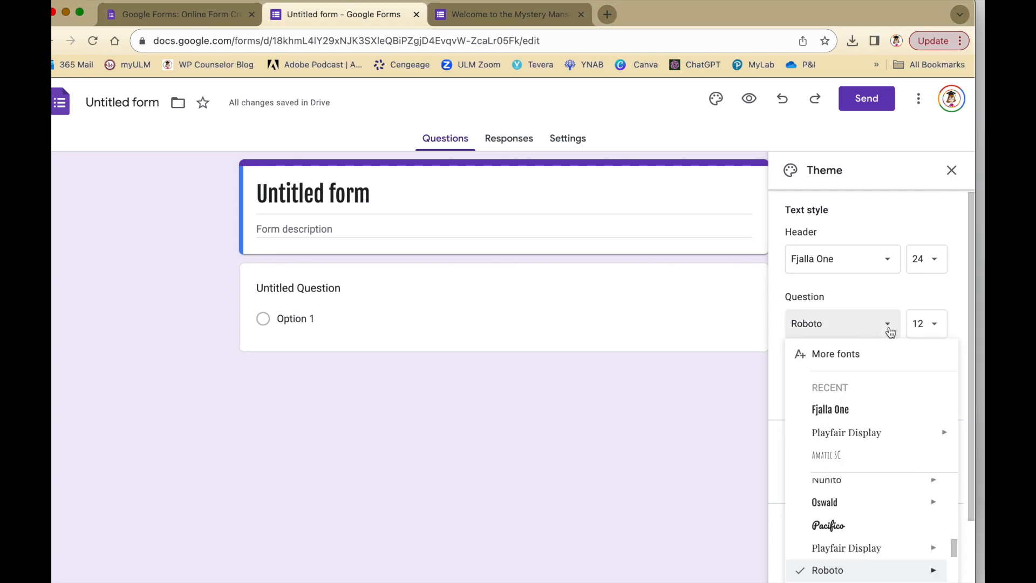
left_click(845, 421)
left_click(938, 328)
left_click(927, 442)
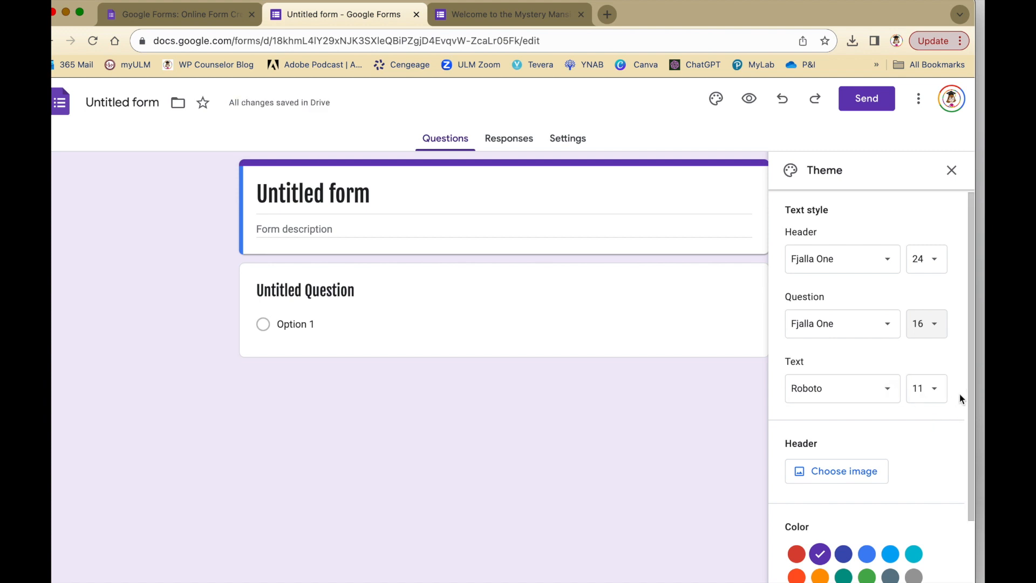
left_click(942, 393)
left_click(927, 488)
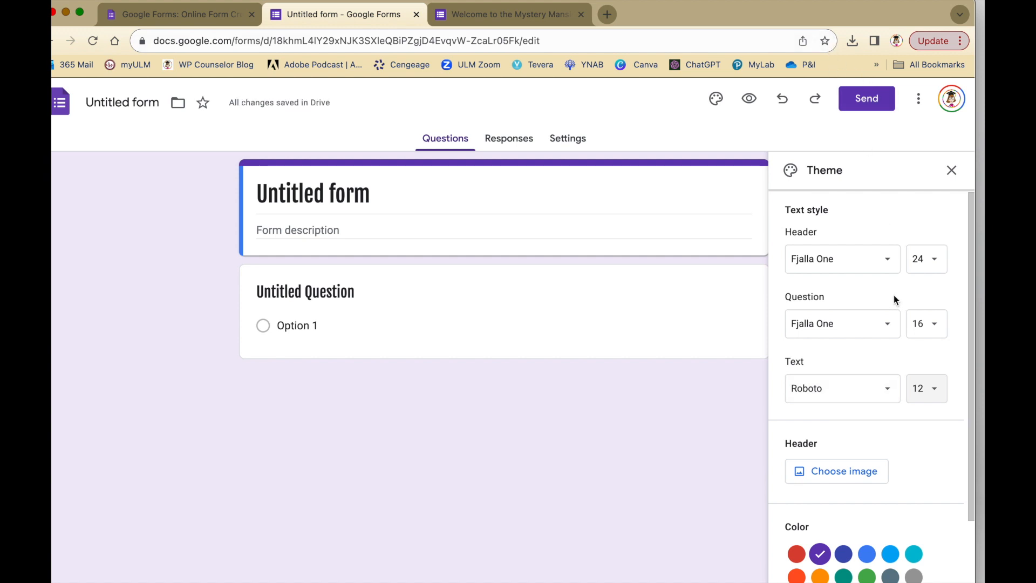
Upload the "The Mystery Mansion: A Friendship Charade Escape" banner as the form's header image
left_click_drag(696, 18, 701, 20)
scroll(887, 440, "down", 3)
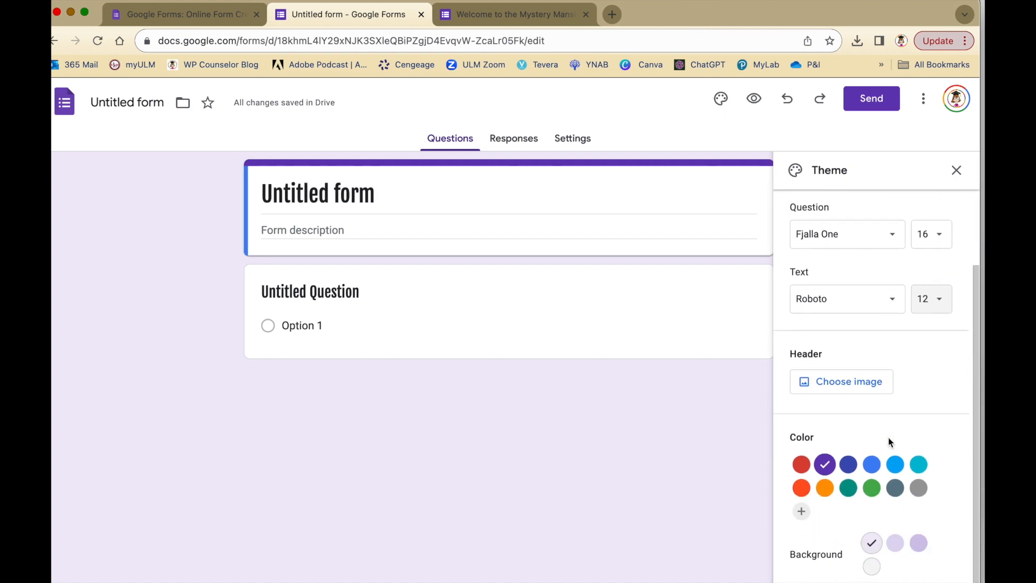
left_click(832, 387)
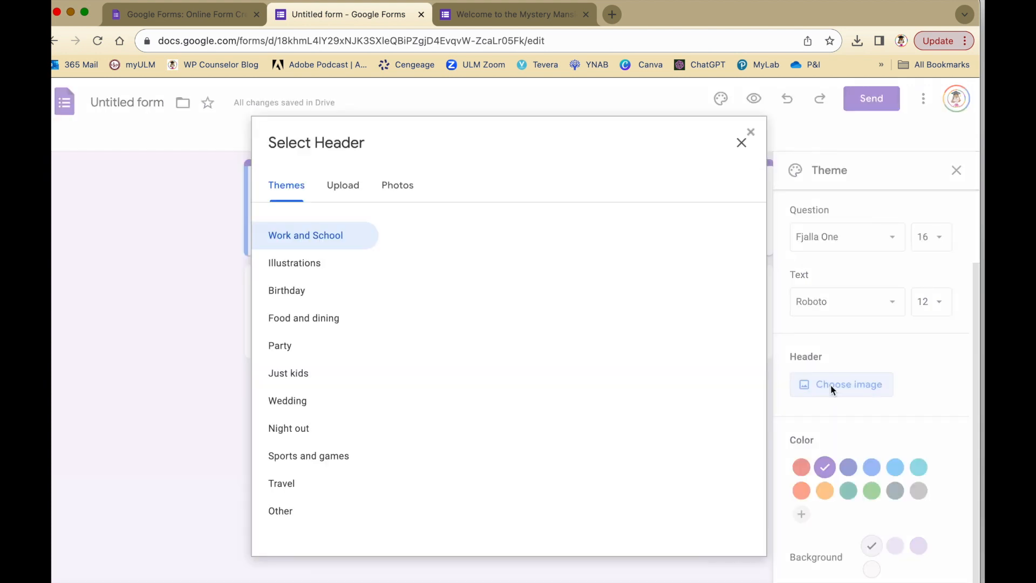
left_click(345, 187)
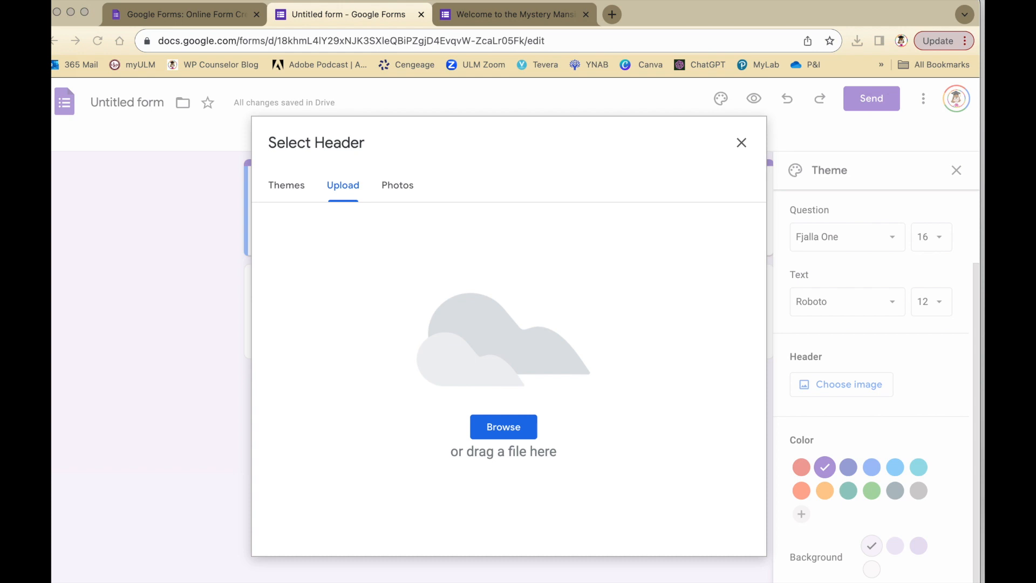
left_click_drag(103, 200, 597, 287)
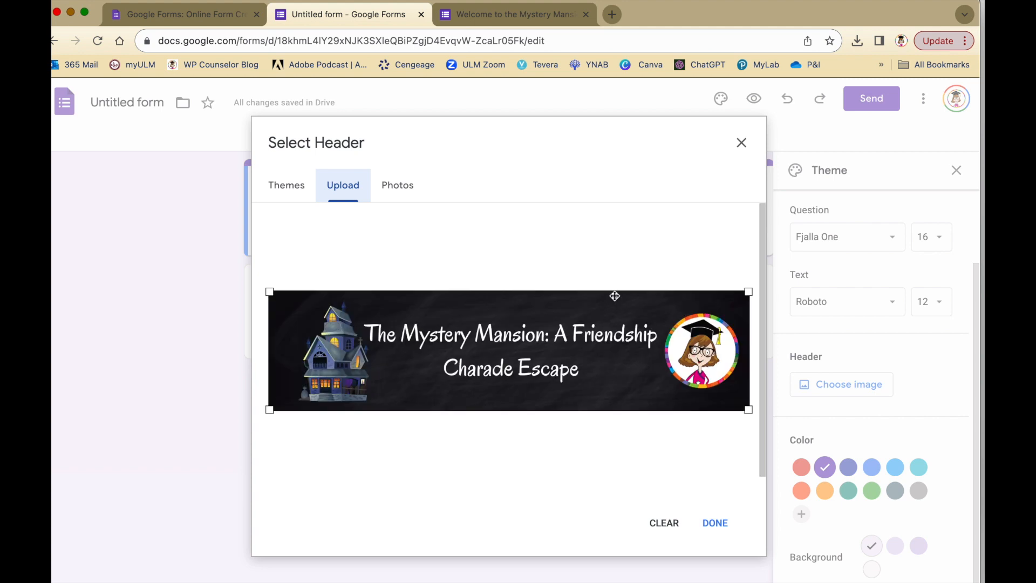
left_click(717, 525)
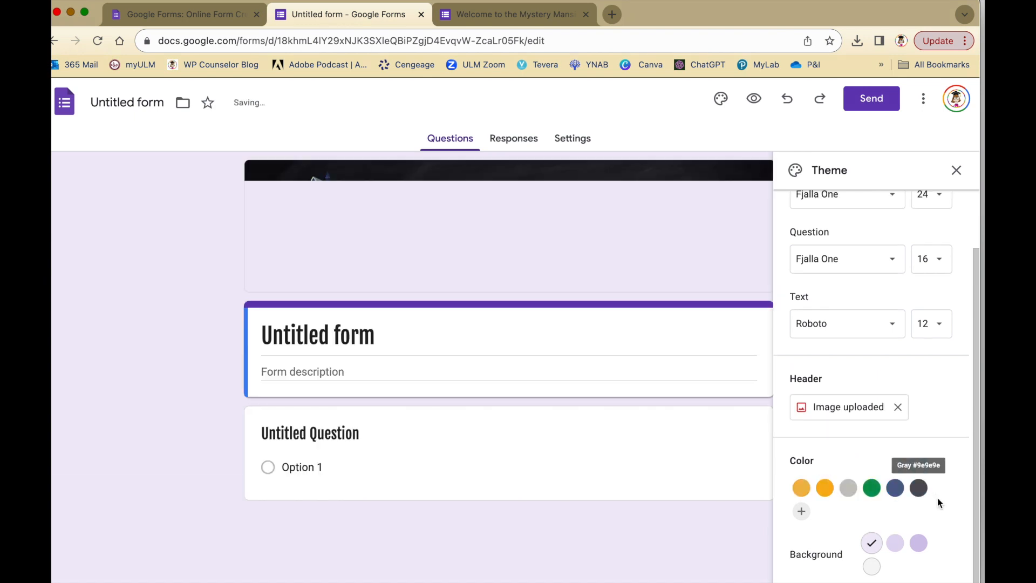
Add the custom purple #b649f1 as the form's theme color and close the theme settings
left_click(802, 511)
scroll(944, 513, "down", 1)
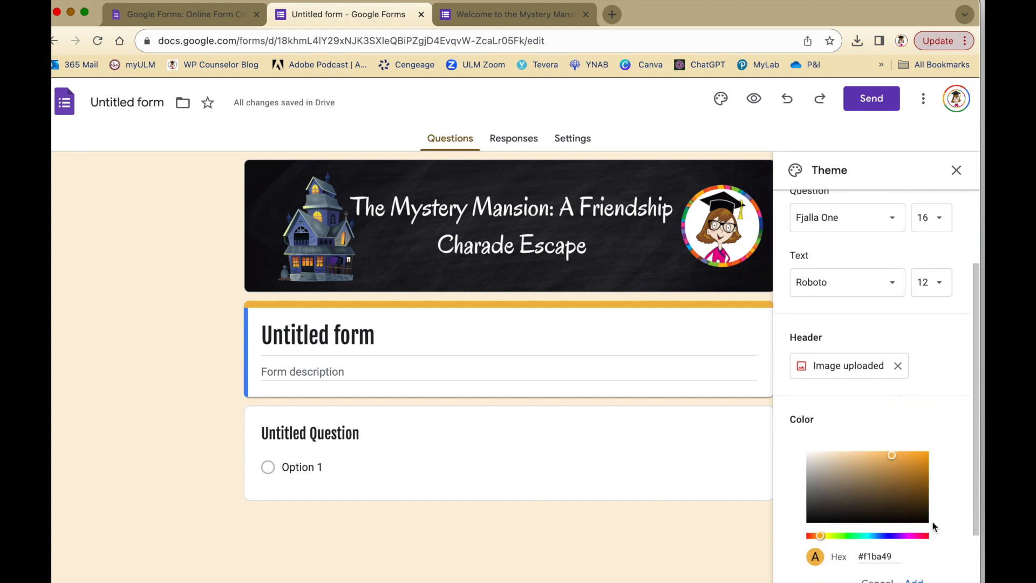
left_click(894, 536)
left_click_drag(895, 540, 902, 536)
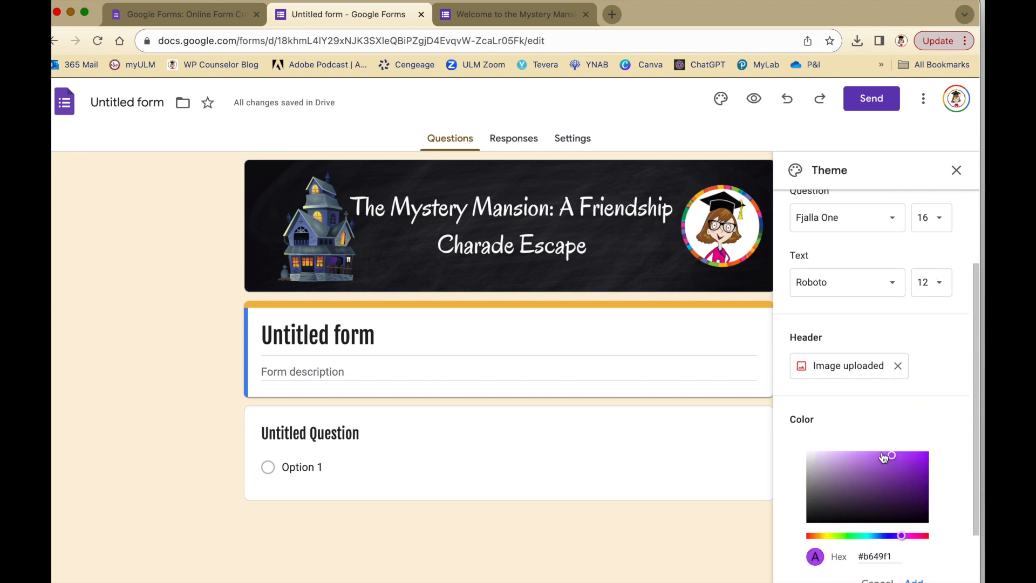
scroll(960, 530, "down", 2)
left_click(913, 495)
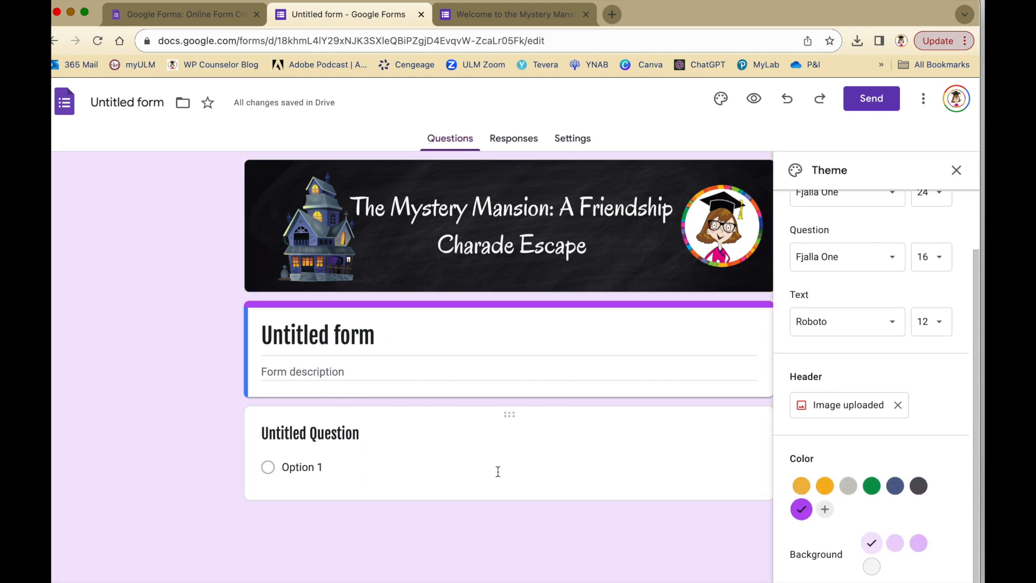
left_click(957, 171)
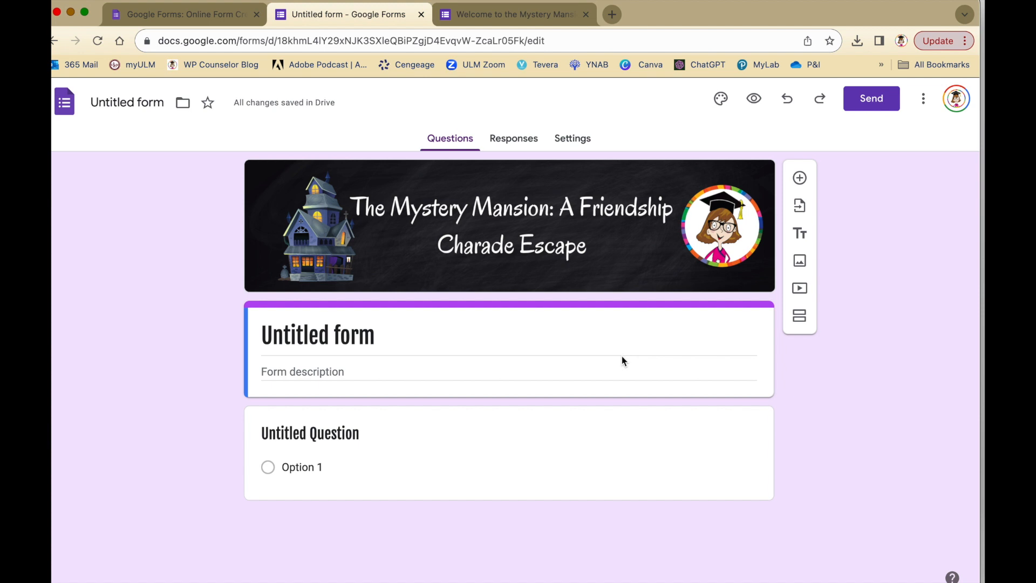
Replace the form title with "Welcome to the Mystery Mansion!"
left_click(359, 337)
left_click_drag(404, 340, 262, 332)
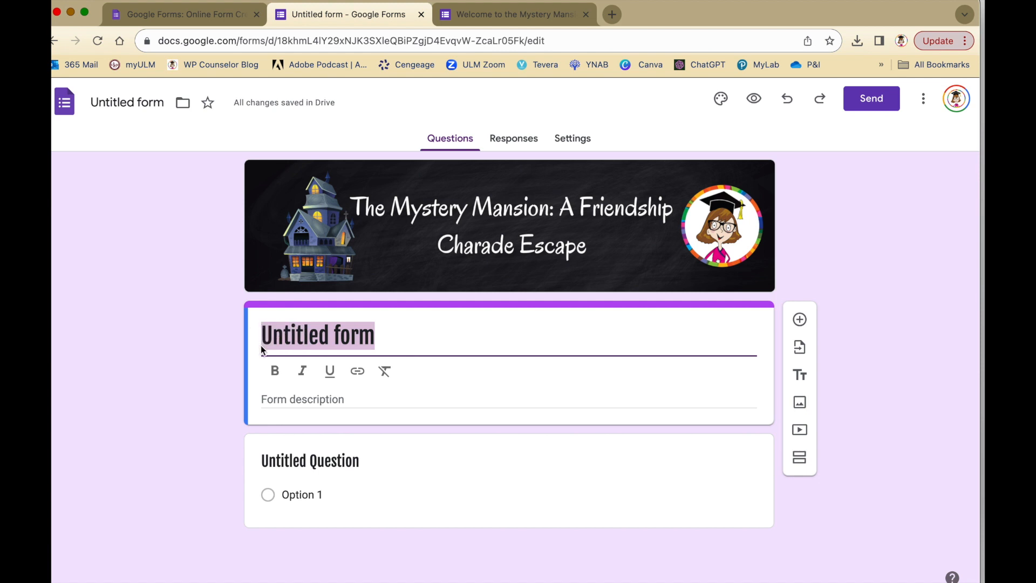
type("Welcome")
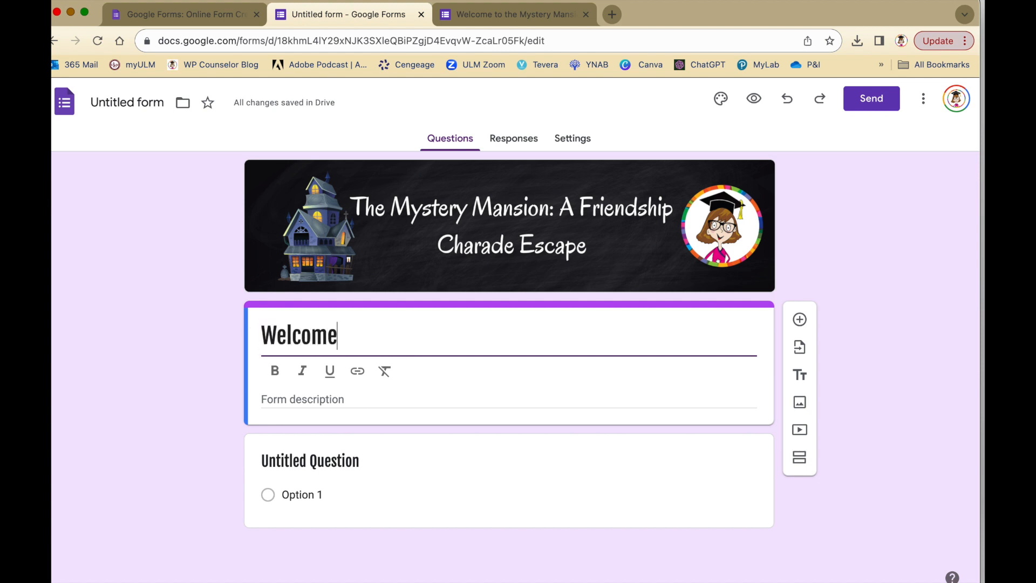
type(" to the Mystery Mansion!")
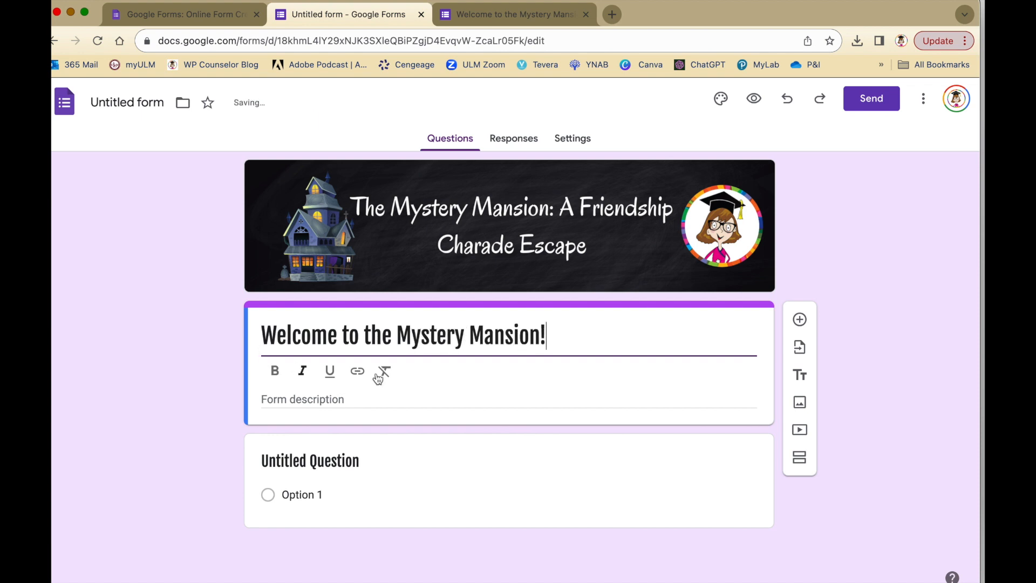
Paste the Mystery Mansion introduction as the form description and change "high" to "middle" before "school students"
left_click(338, 400)
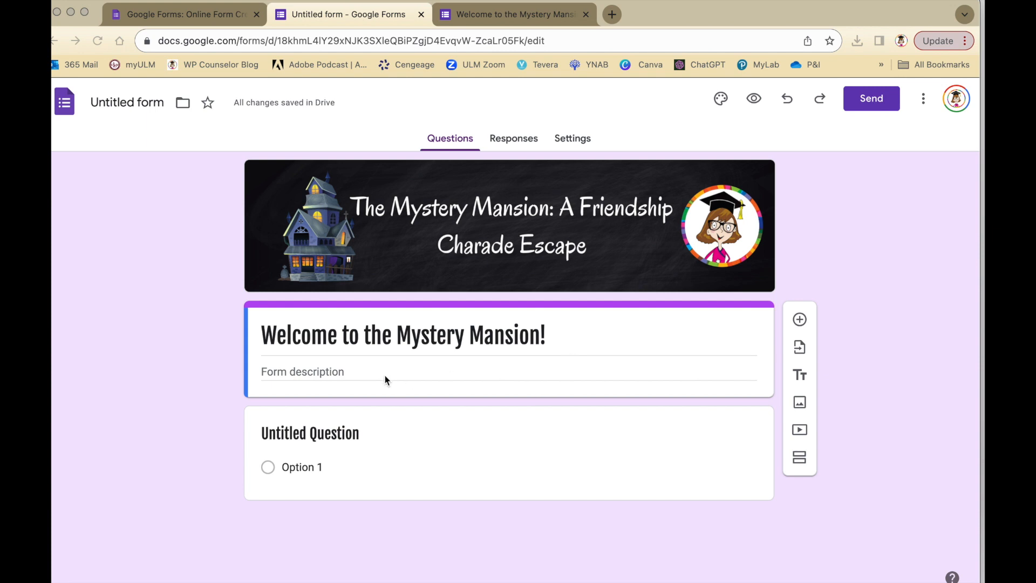
left_click(323, 371)
key("super+v")
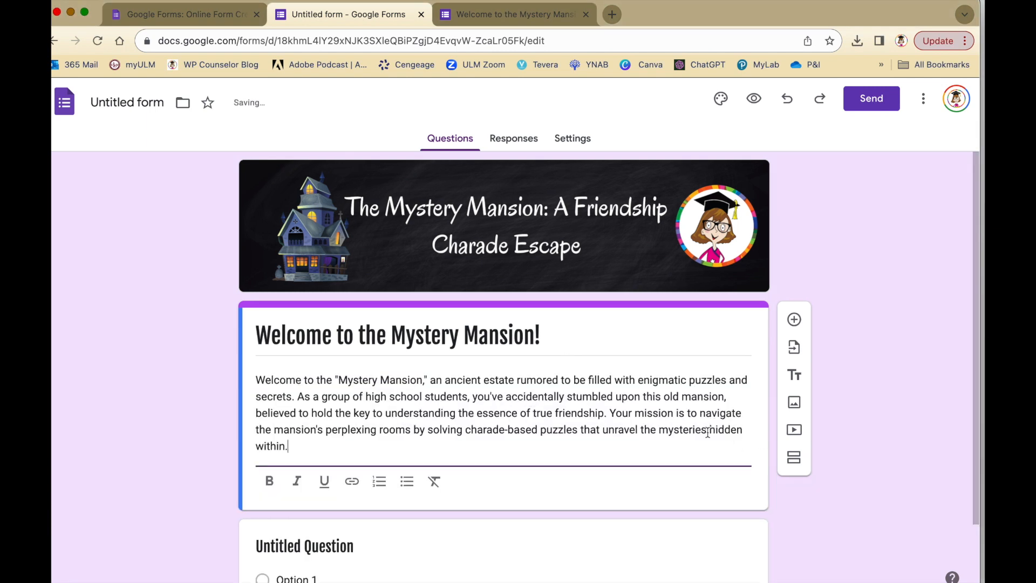
scroll(710, 428, "down", 1)
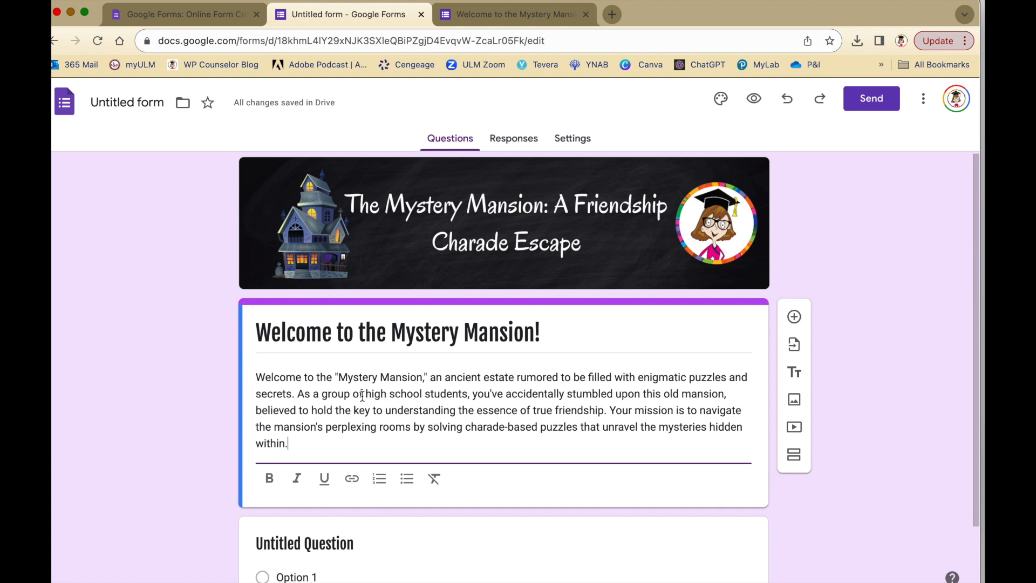
left_click_drag(367, 396, 387, 400)
type("middle")
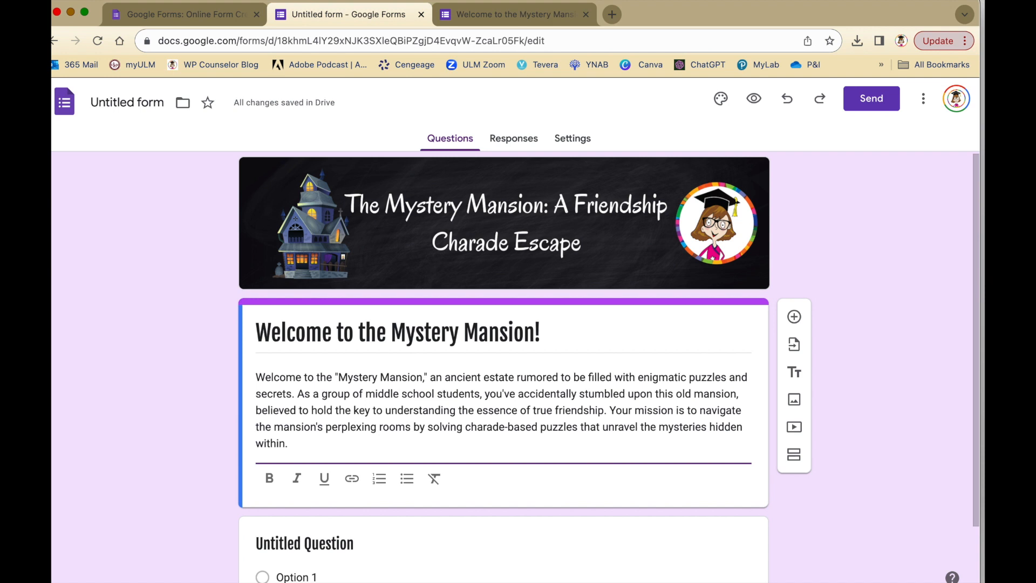
scroll(602, 497, "down", 1)
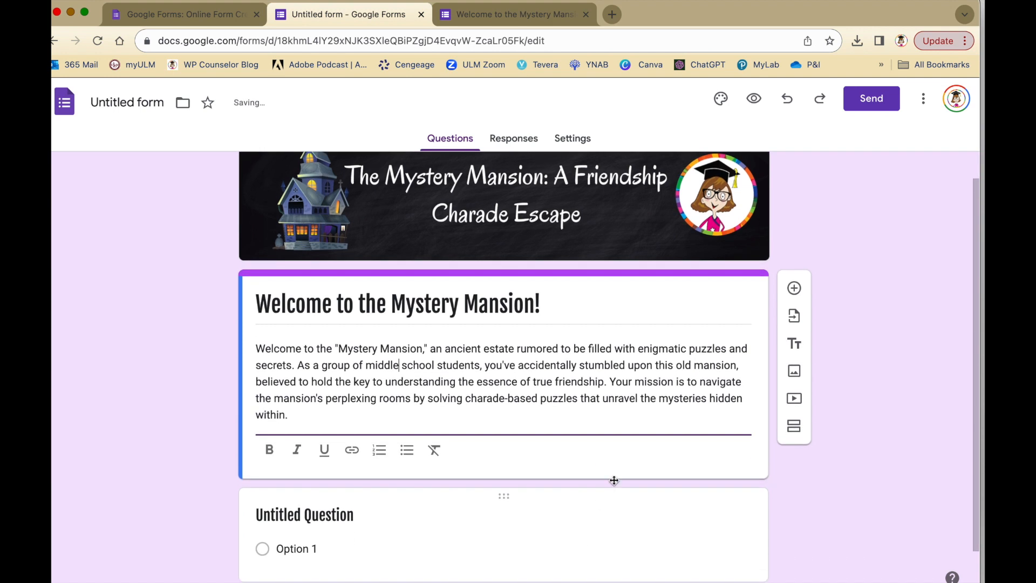
left_click(795, 400)
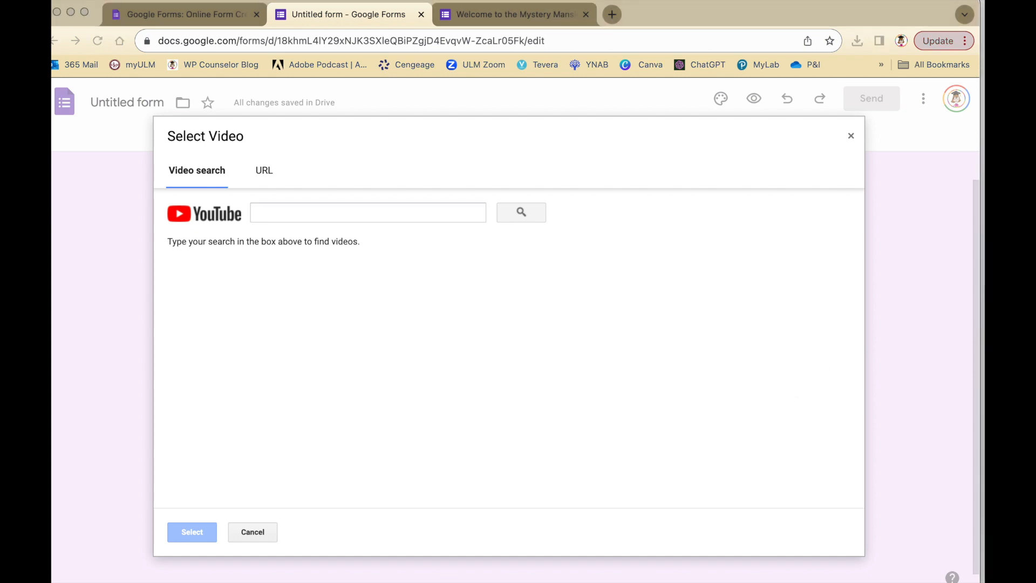
left_click(264, 211)
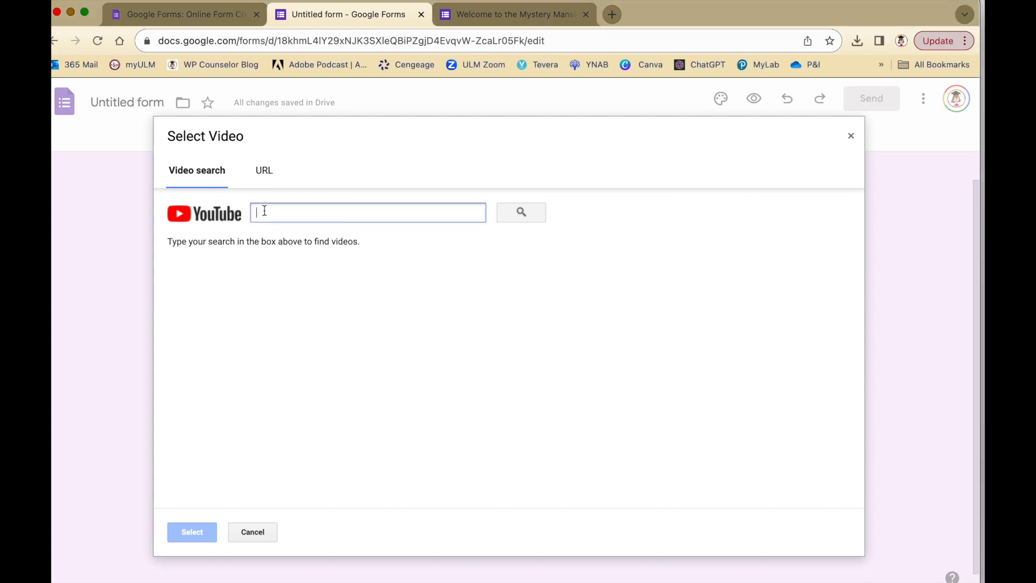
right_click(264, 210)
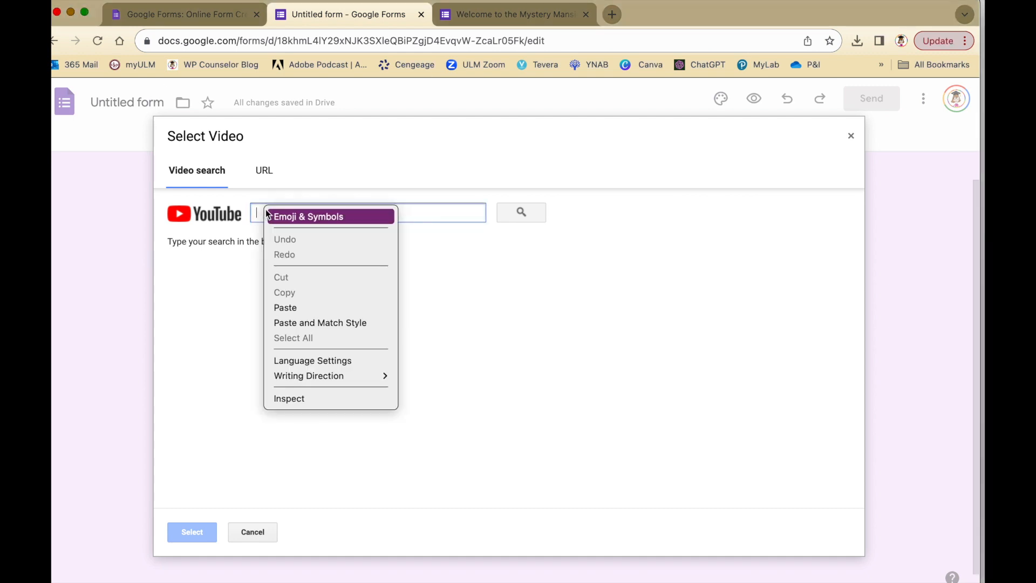
left_click(301, 306)
left_click(500, 213)
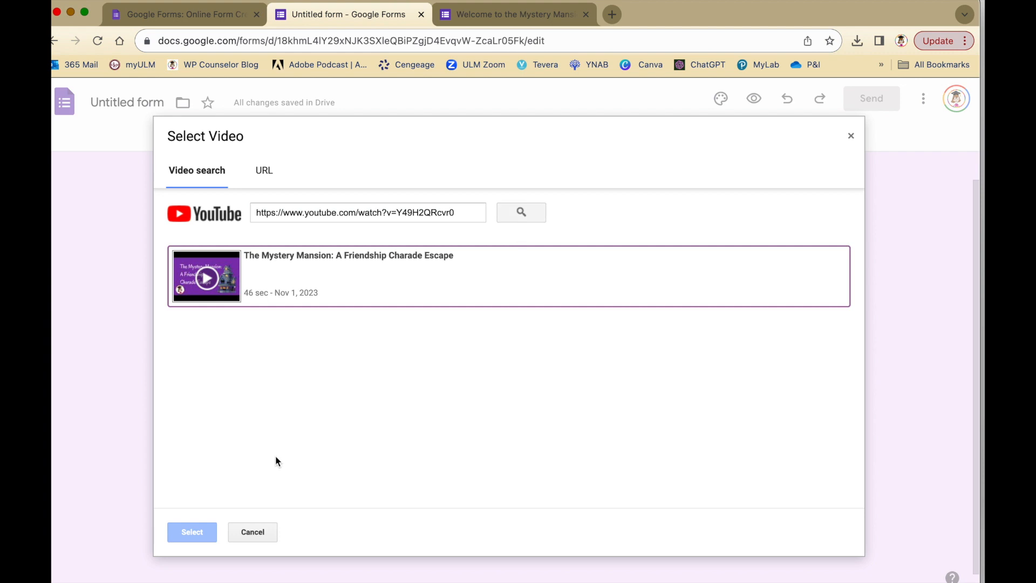
left_click(323, 275)
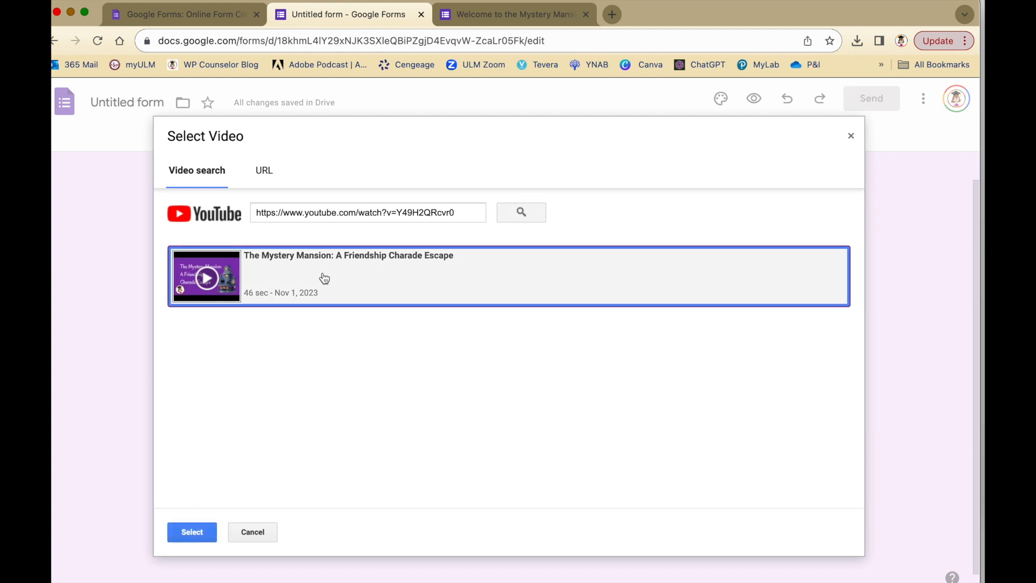
left_click(192, 532)
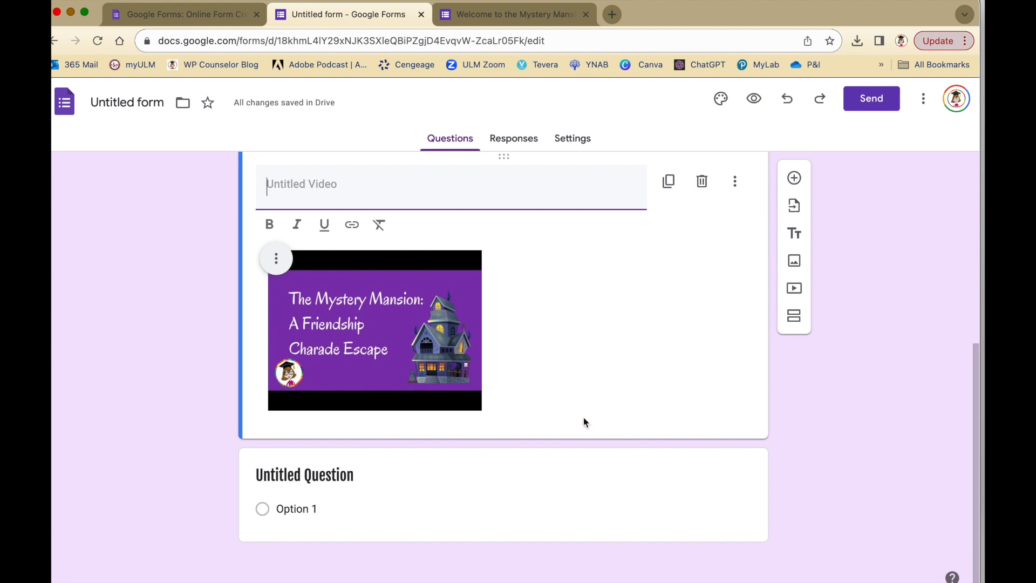
Preview the form as respondents see it and play the embedded introduction video
left_click(754, 98)
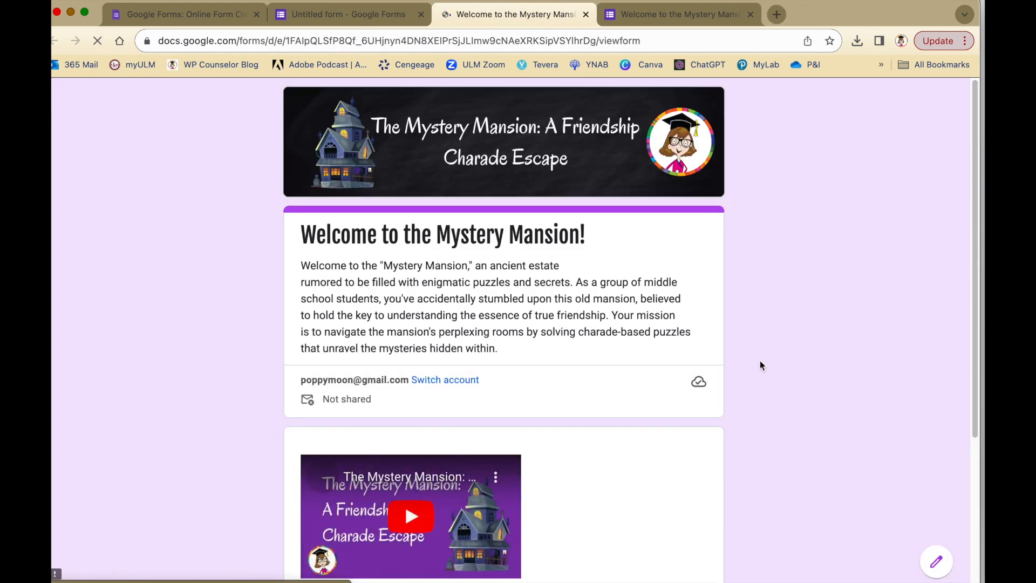
scroll(760, 357, "down", 3)
scroll(761, 355, "up", 1)
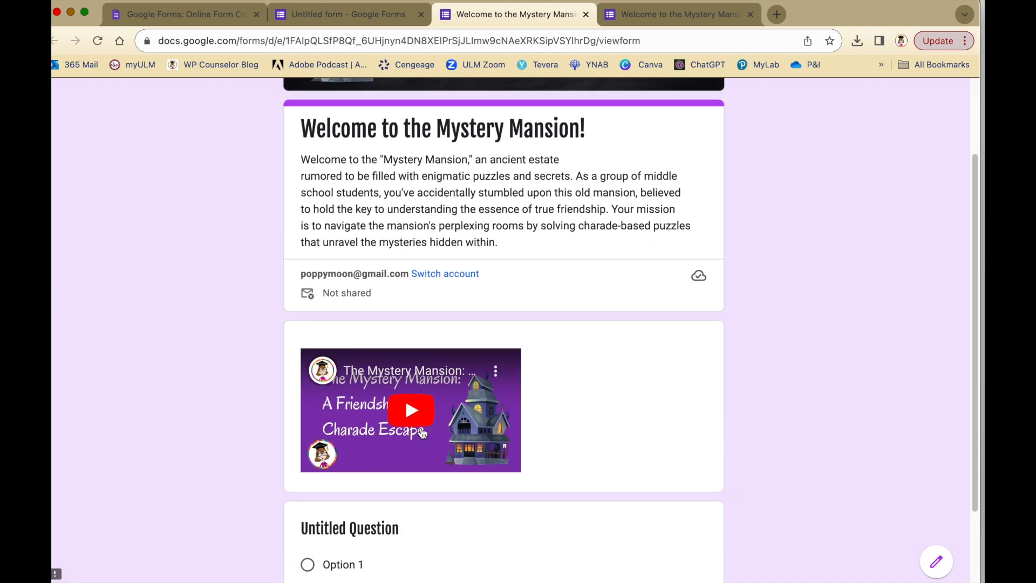
left_click(411, 413)
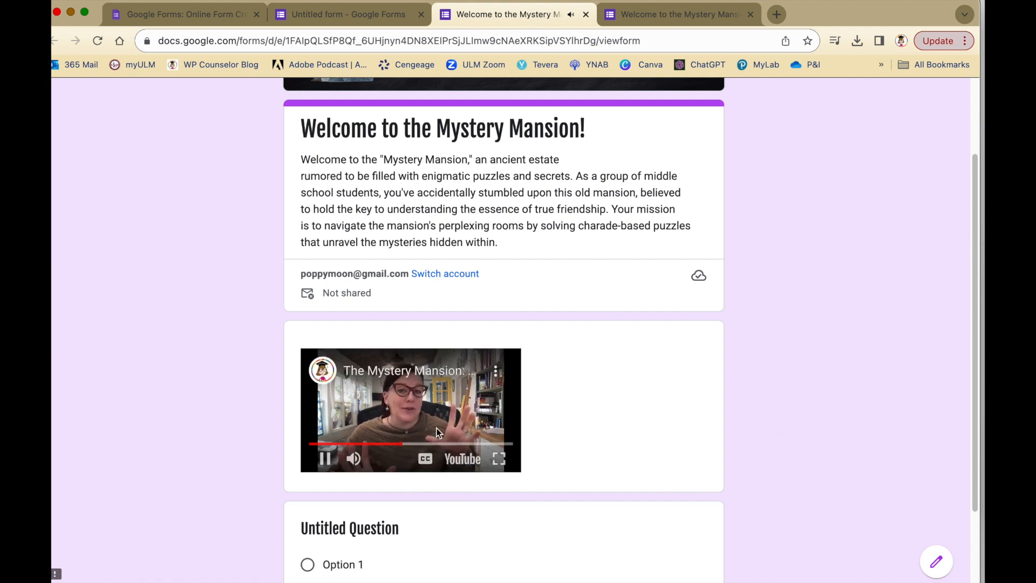
Pause the previewed video, return to editing the form and add a new section directly after the video
left_click(326, 459)
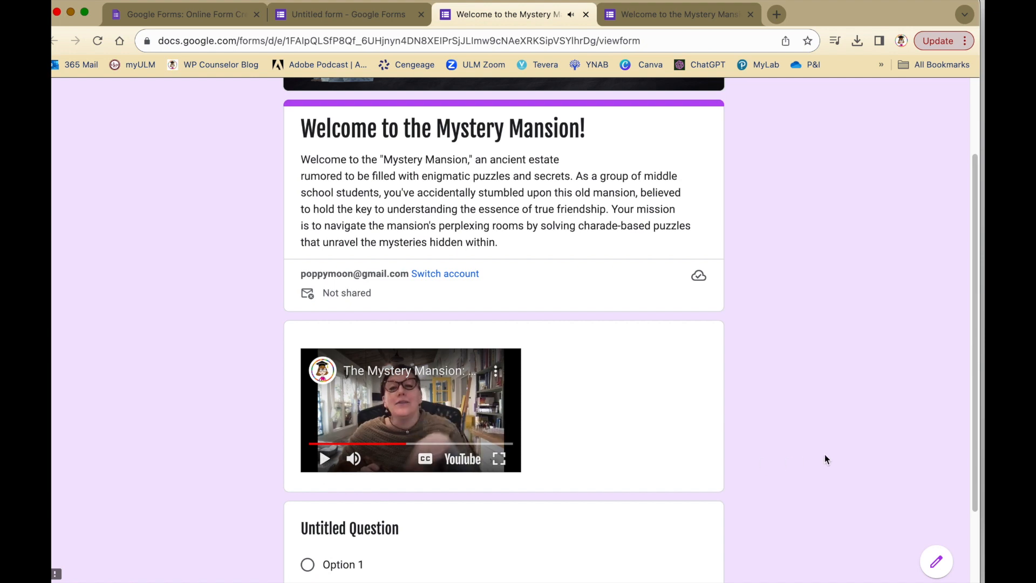
left_click(937, 572)
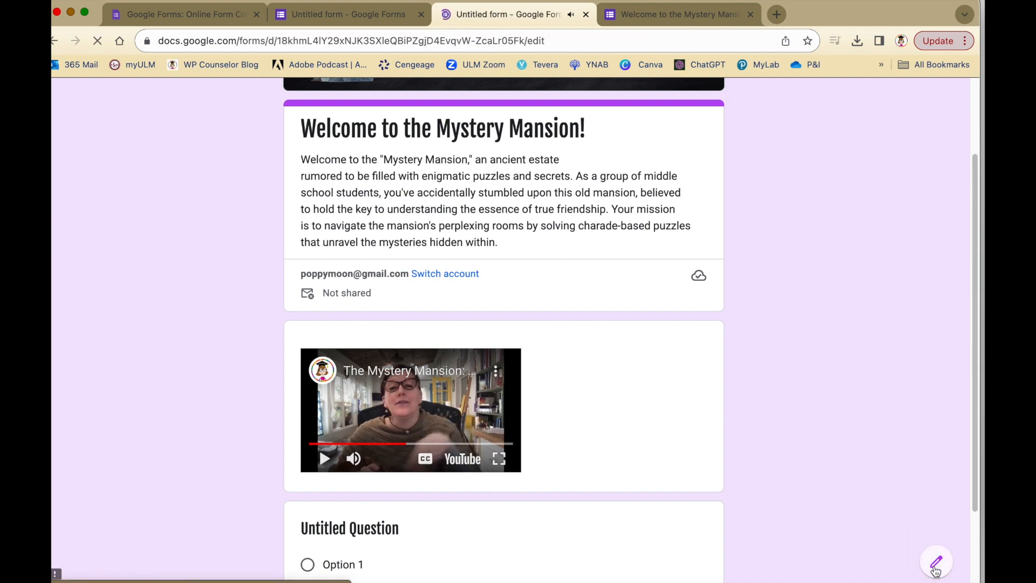
scroll(762, 425, "down", 5)
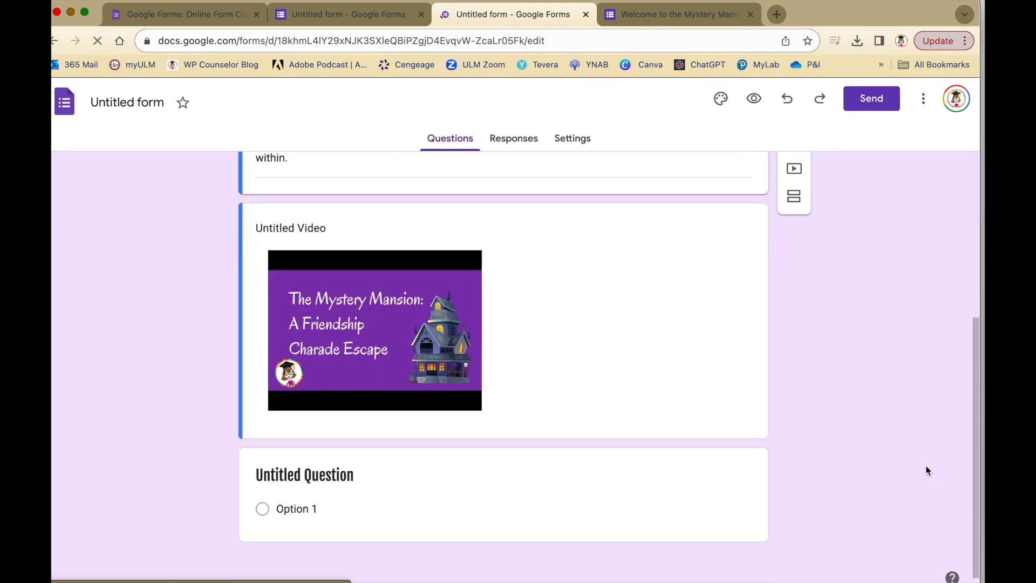
left_click(732, 371)
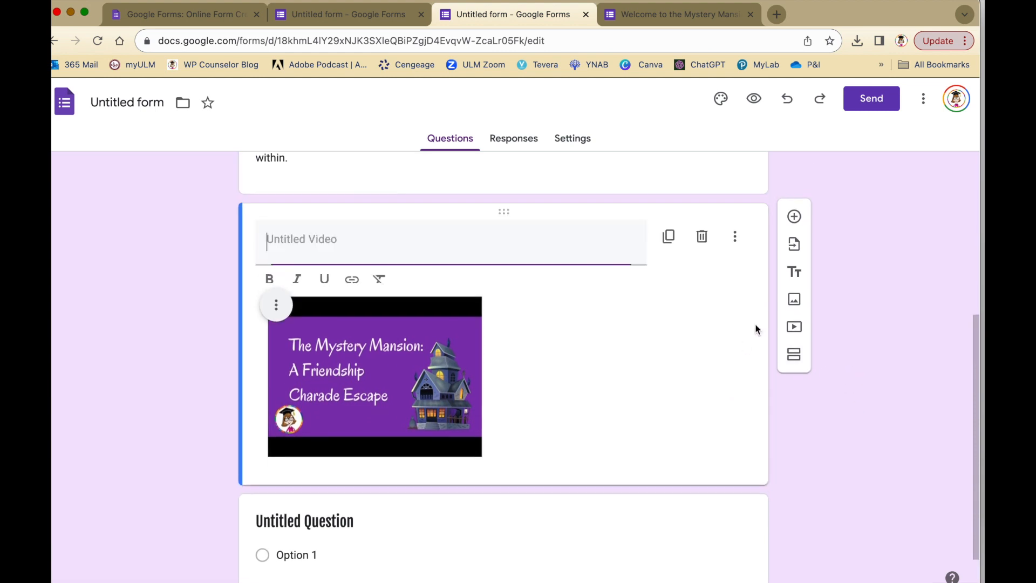
left_click(795, 365)
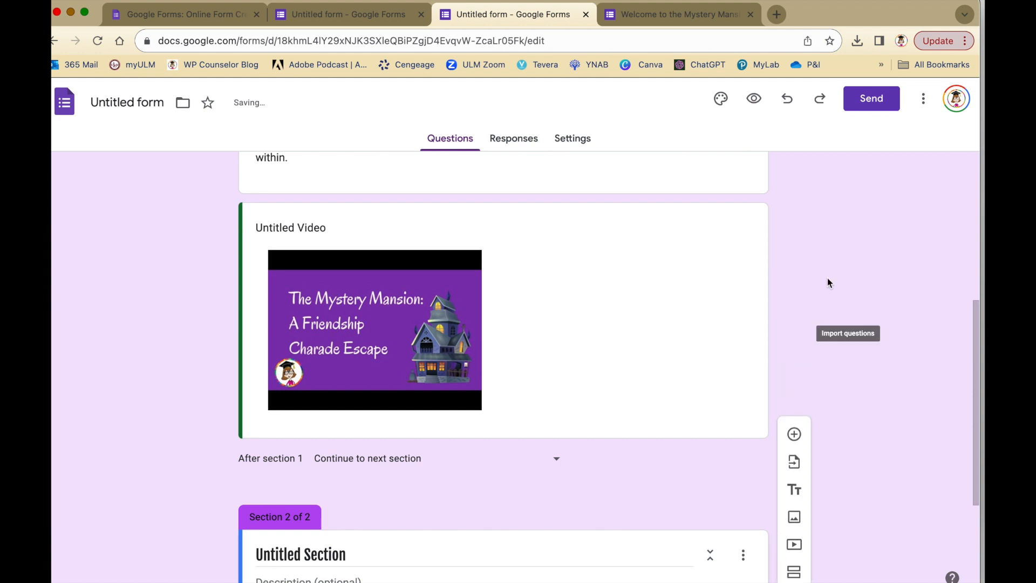
Preview the form's first section as respondents see it, down to its end, and return to editing
left_click(754, 98)
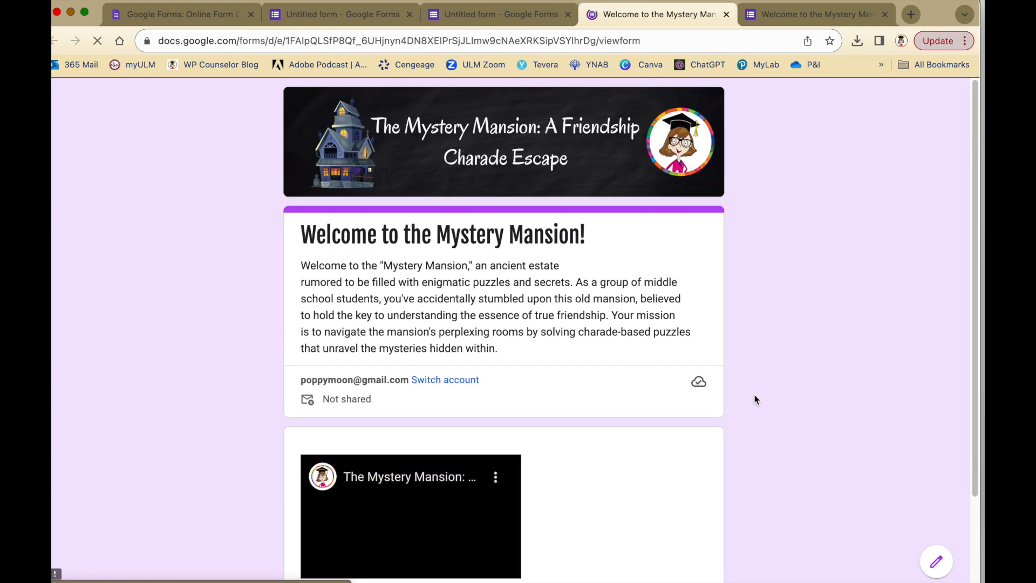
scroll(755, 394, "down", 2)
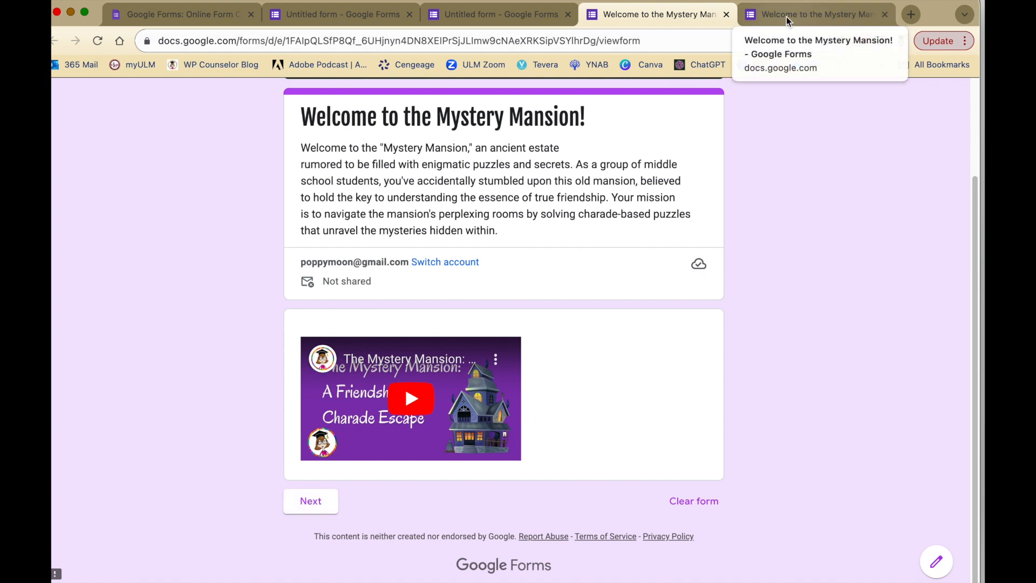
left_click(936, 562)
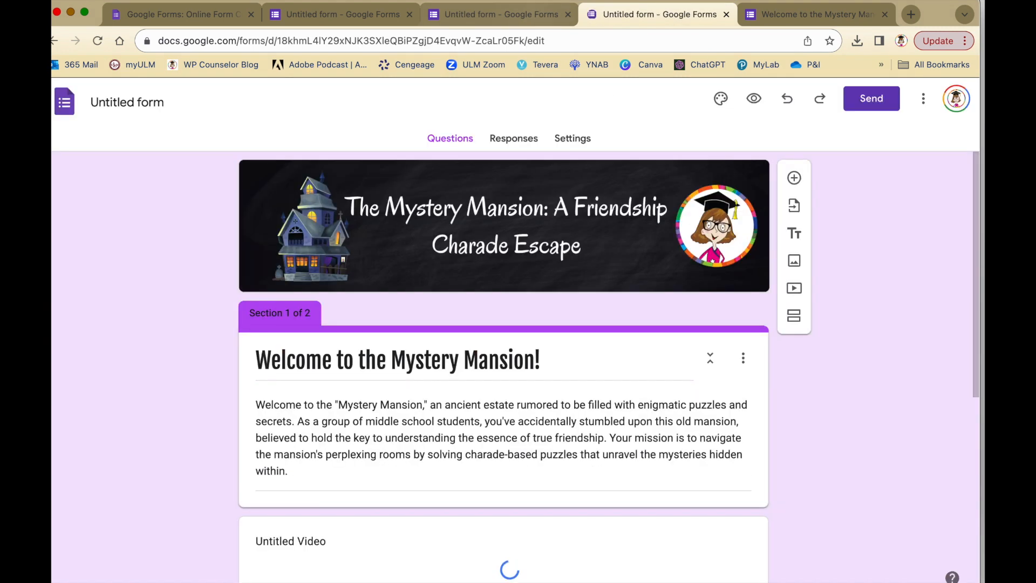
Title the second section "Welcome to the Empathy Parlor"
scroll(603, 413, "down", 10)
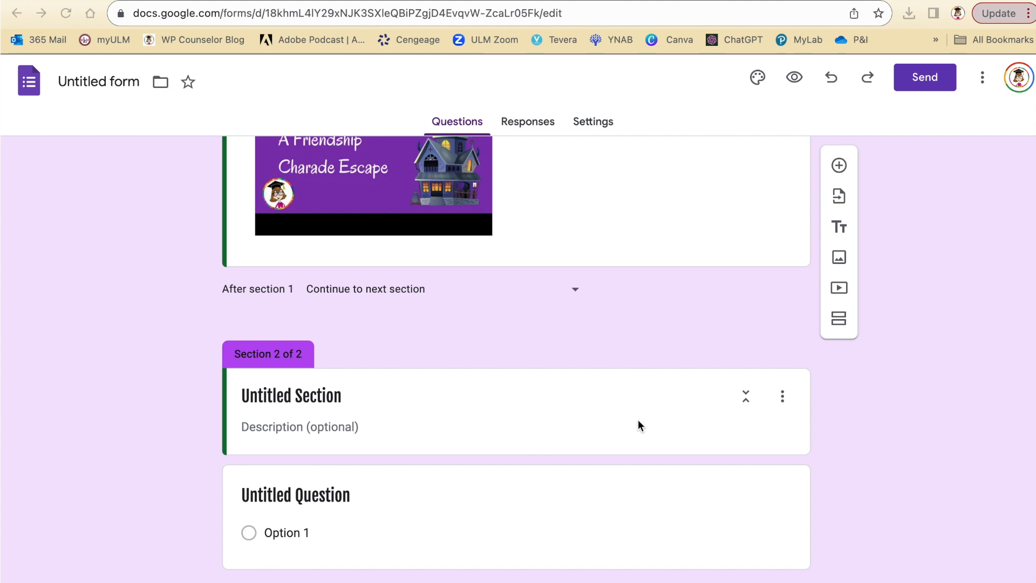
left_click(290, 396)
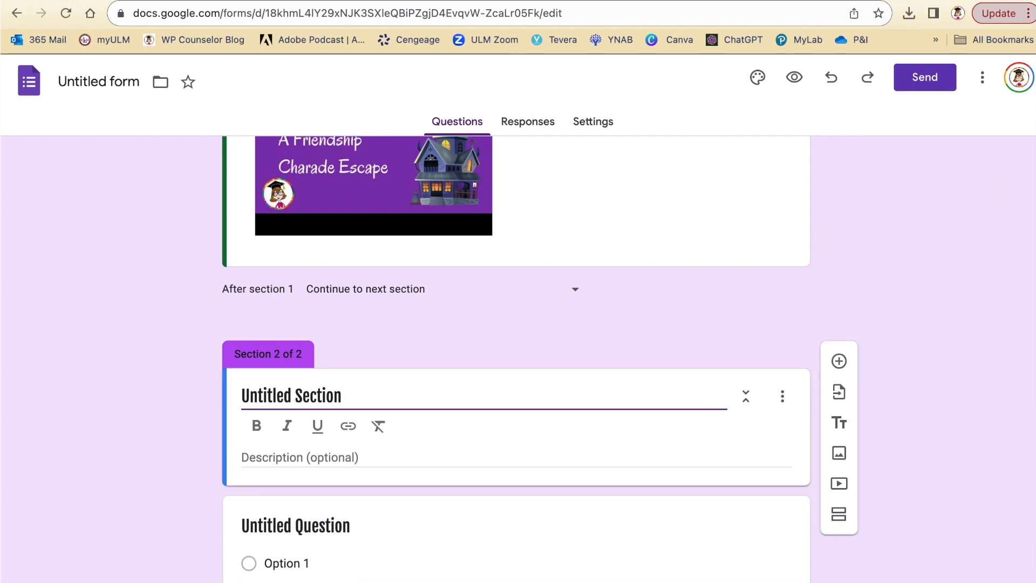
key("super+Tab")
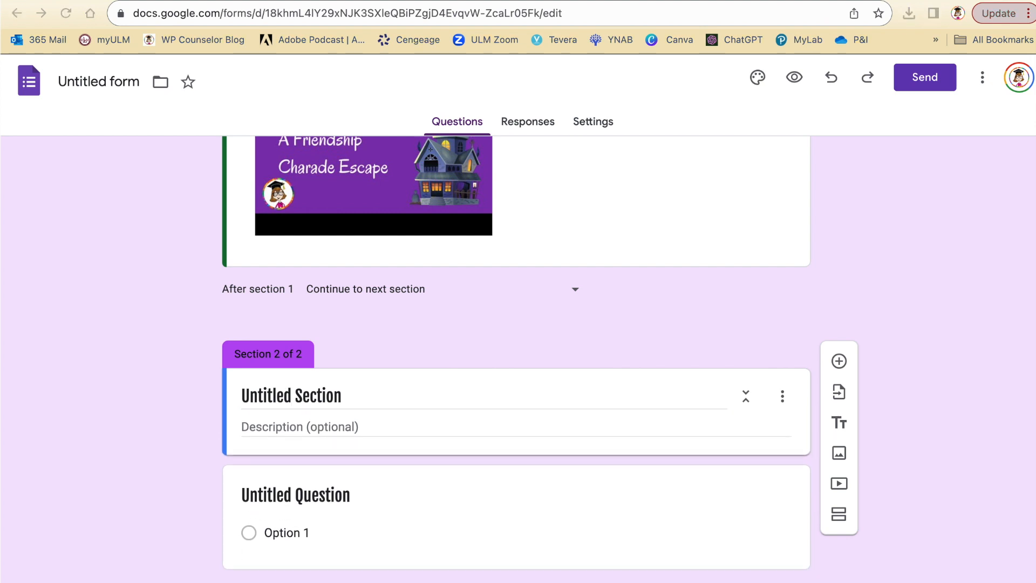
left_click(306, 394)
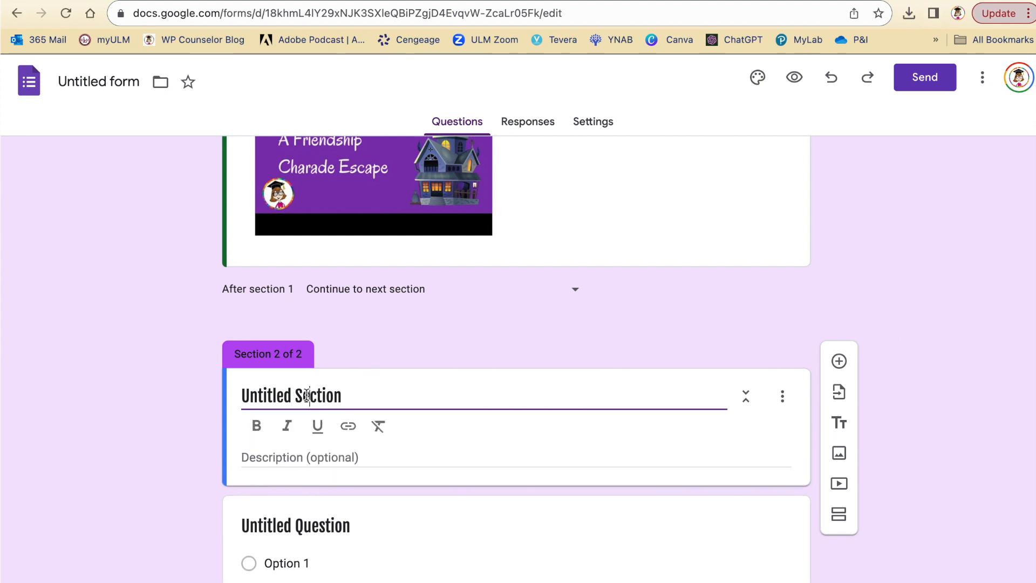
double_click(307, 394)
triple_click(306, 394)
type("Welcome to the Empathy Parlor")
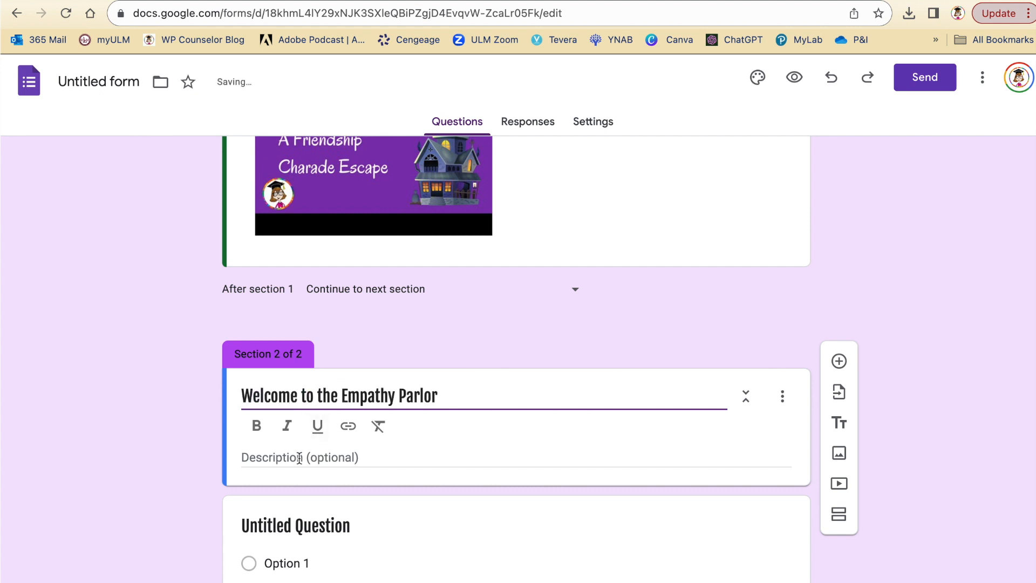
Paste the parlor text as the section description, from "The parlor of the old mansion" through "Solve the charade to move to the next room!"
left_click(298, 457)
key("super+Tab")
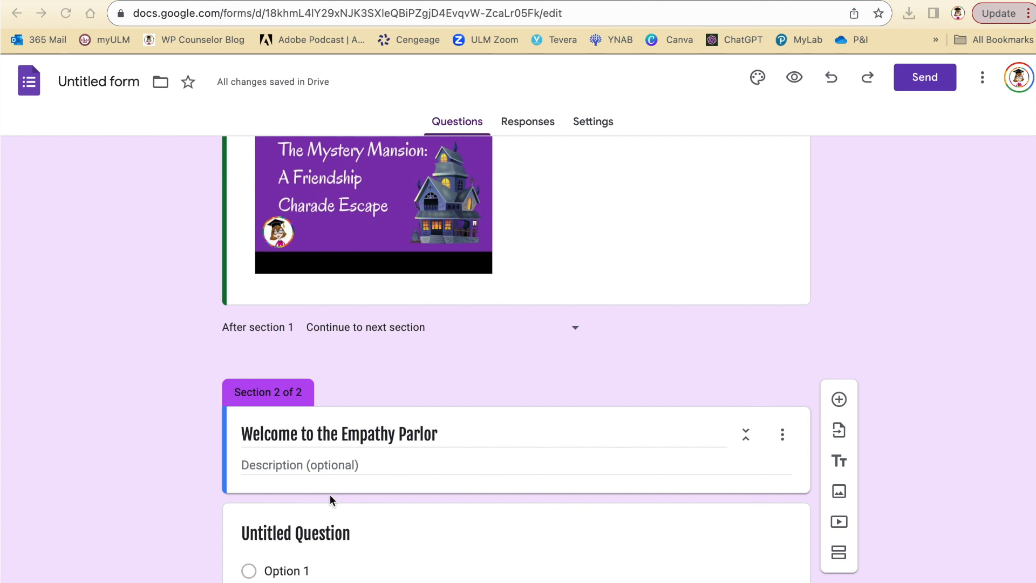
left_click(260, 459)
type("The parlor of the old mansion is a serene haven exuding an air of elegance and comfort. Ornate furniture upholstered in rich velvet and brocade surrounds a marble fireplace, lending a touch of grandeur to the room. Crystal chandeliers cast a warm, gentle glow over the intricate patterns of the Persian rug that graces the polished hardwood floor. Delicate porcelain figurines and antique vases adorn intricately carved side tables, while the scent of faint, sweet floral potpourri lingers in the air, enhancing the sense of refined tranquility within the parlor. Solve the charade to move to the next room!")
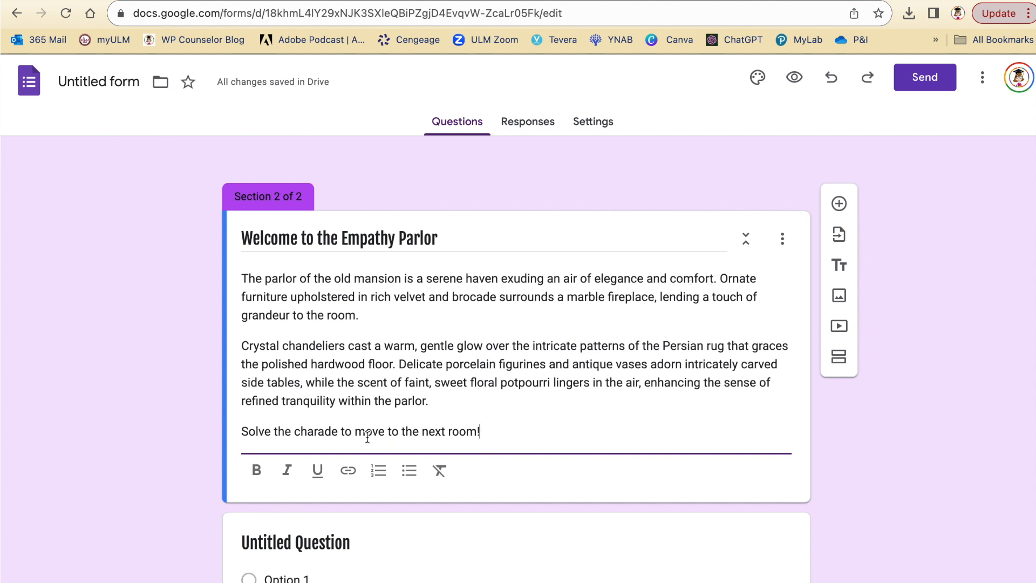
Change the untitled question to the short-answer question "Have one student open the envelope in the chest to act out the clue. Enter your answer in CAPITALS."
scroll(497, 428, "down", 2)
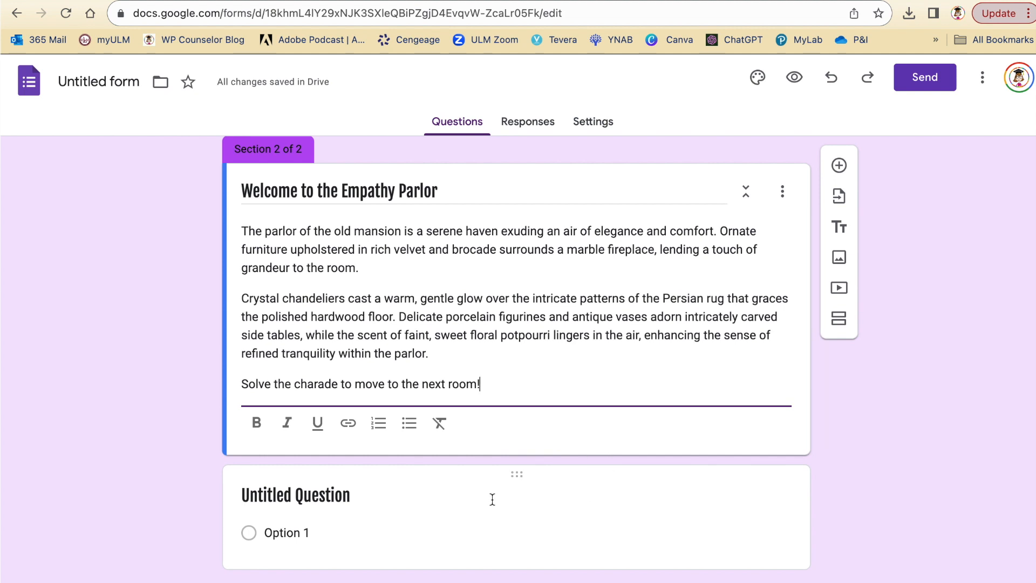
left_click(403, 498)
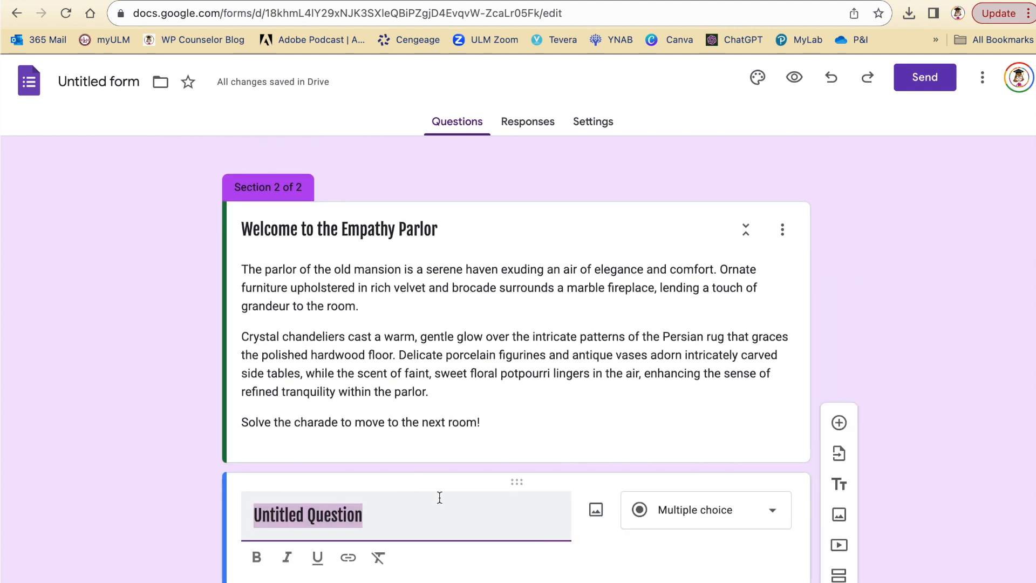
scroll(753, 519, "down", 3)
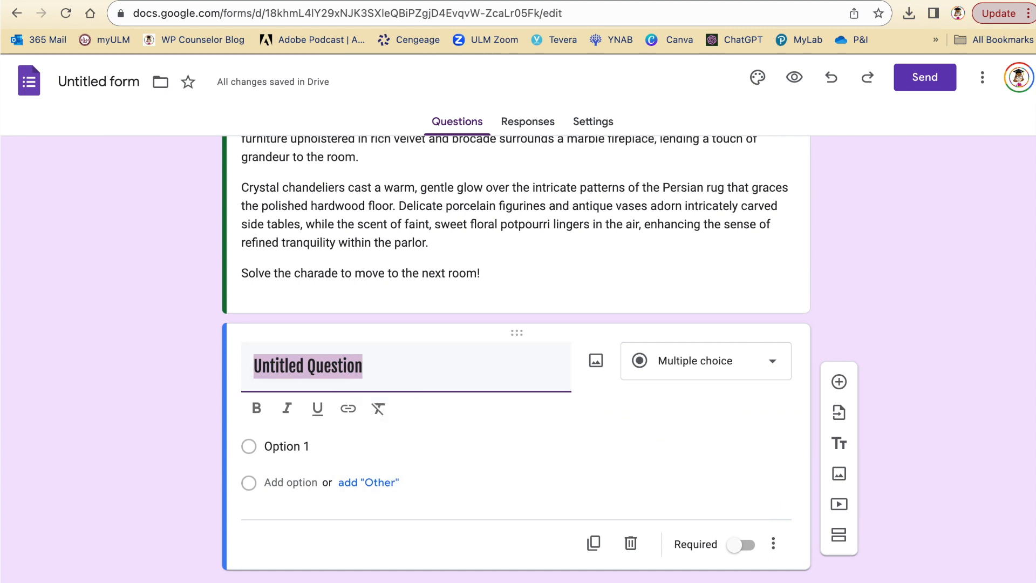
key("super+Tab")
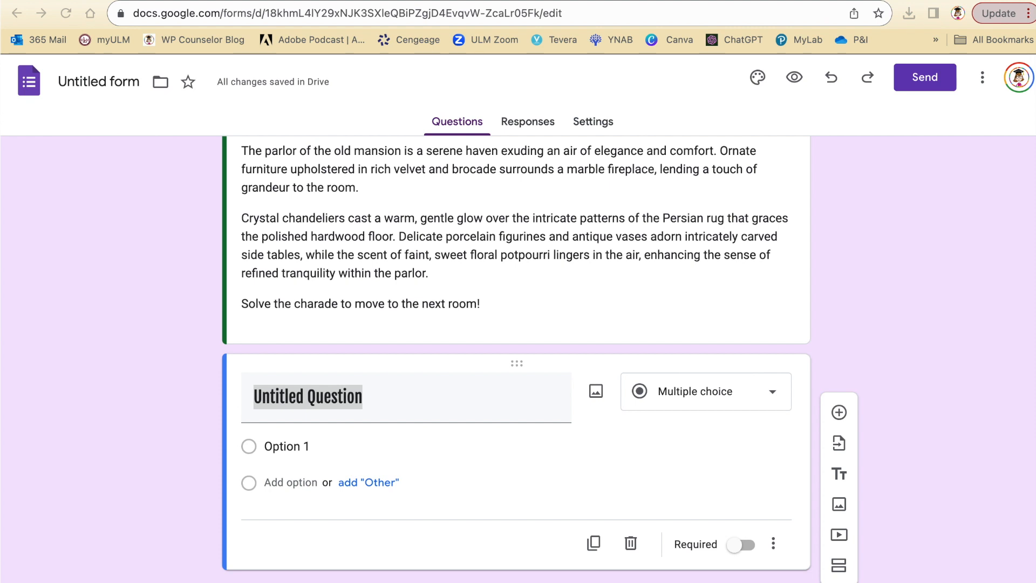
key("super+Tab")
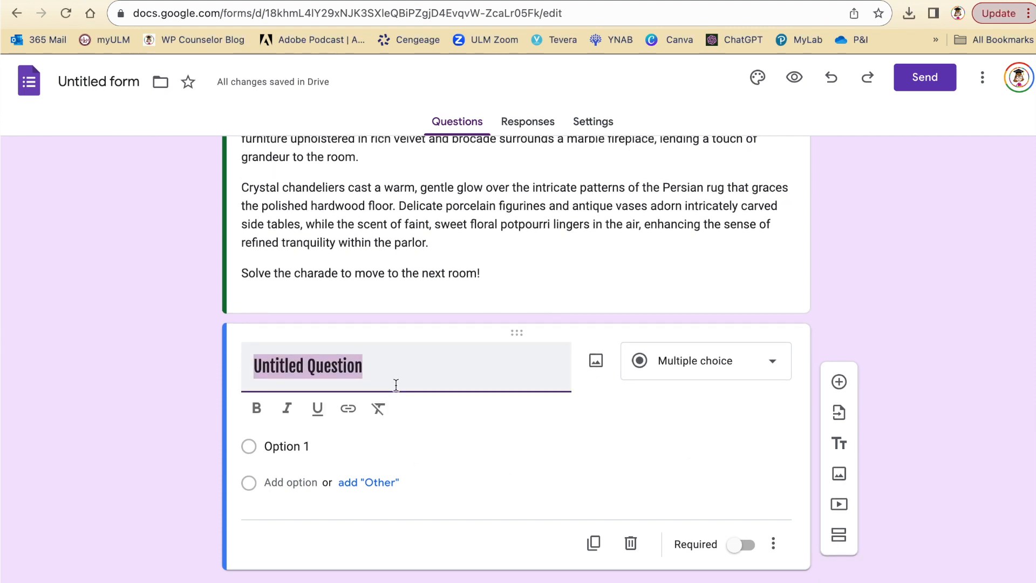
type("Have one student open the envelope in the chest to act out the clue. Enter your answer in CAPITALS.")
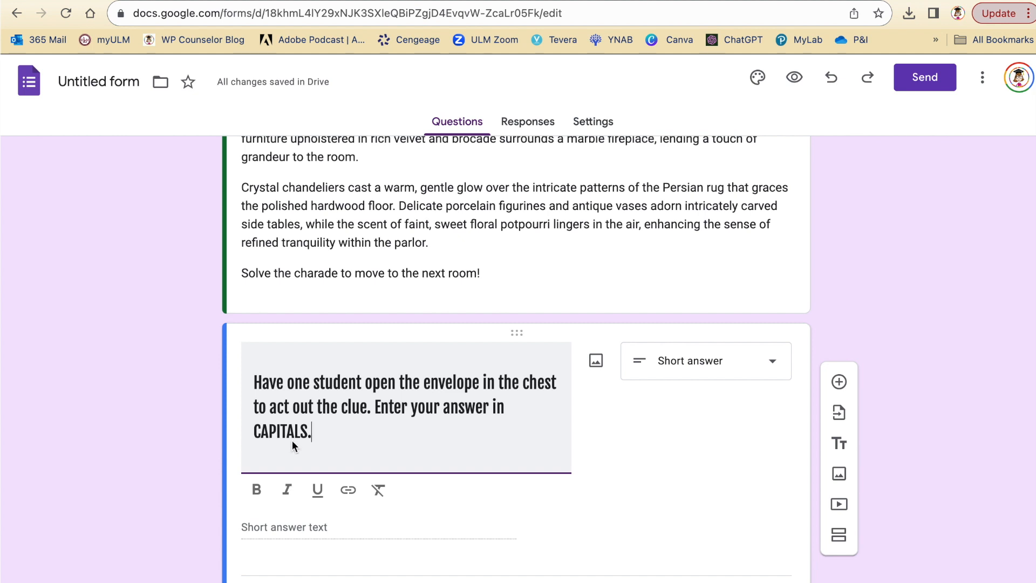
left_click(780, 371)
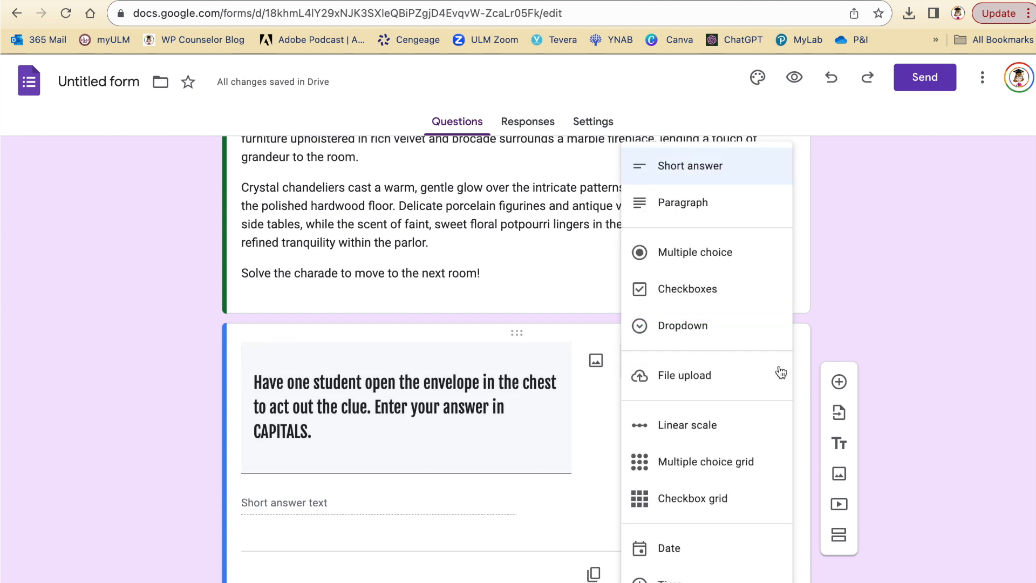
left_click(691, 171)
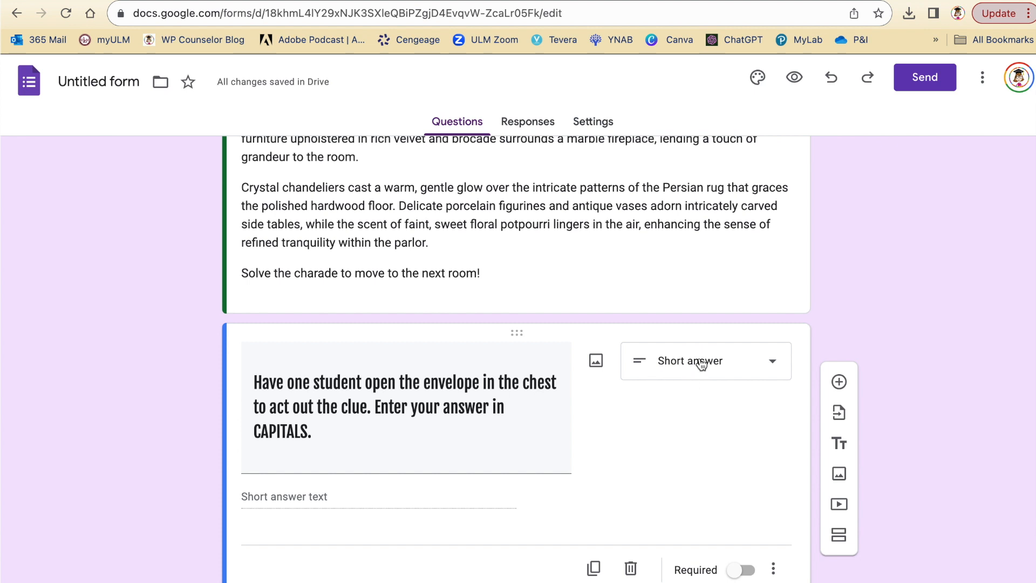
Upload the rug picture reading "I'm a gesture of care and understanding. Act it out!" as the question's image
left_click(596, 360)
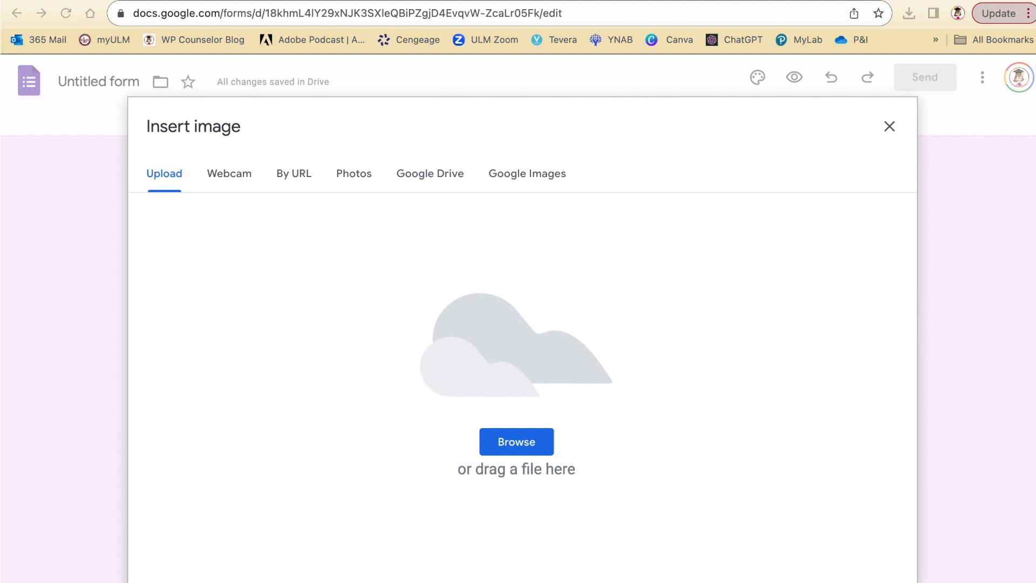
left_click_drag(0, 151, 422, 290)
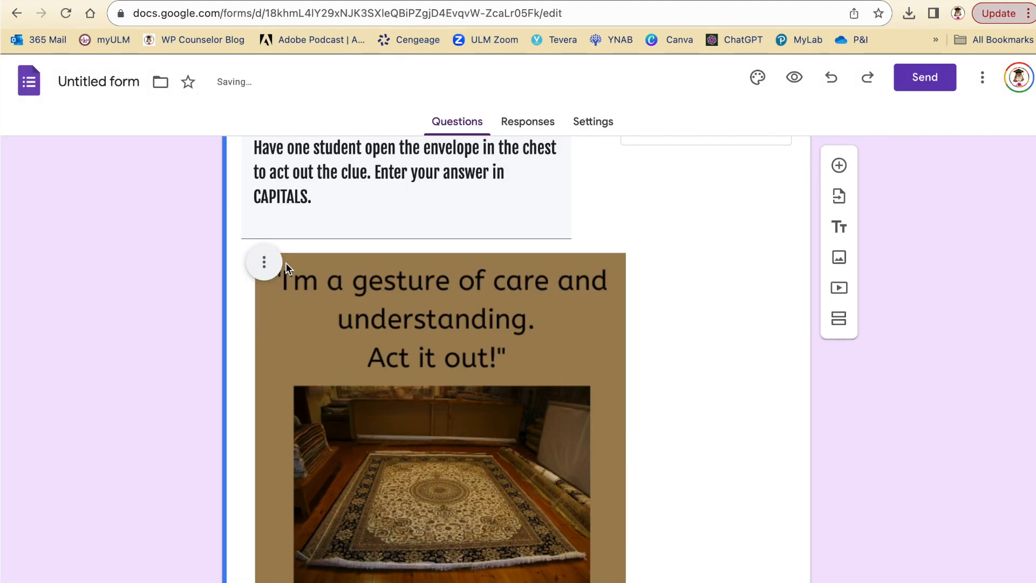
scroll(428, 294, "down", 2)
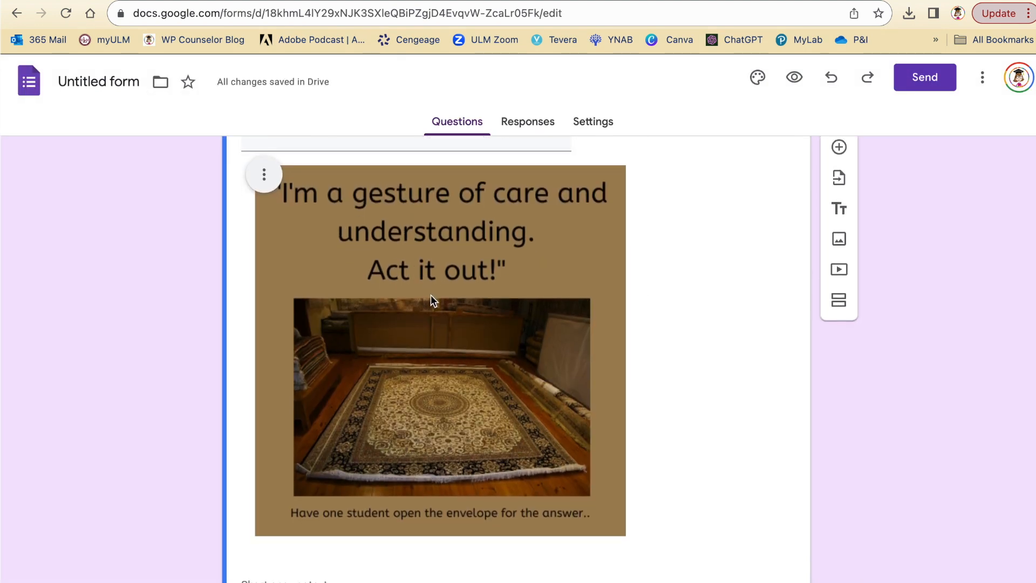
Make the charade question required and add response validation of type Text to its short answer
scroll(432, 295, "down", 3)
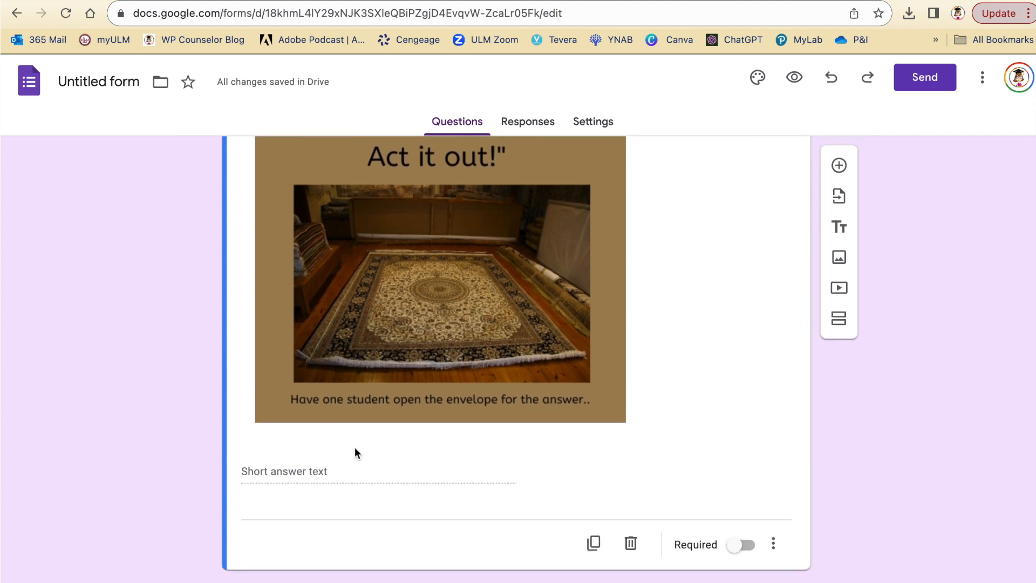
left_click(738, 546)
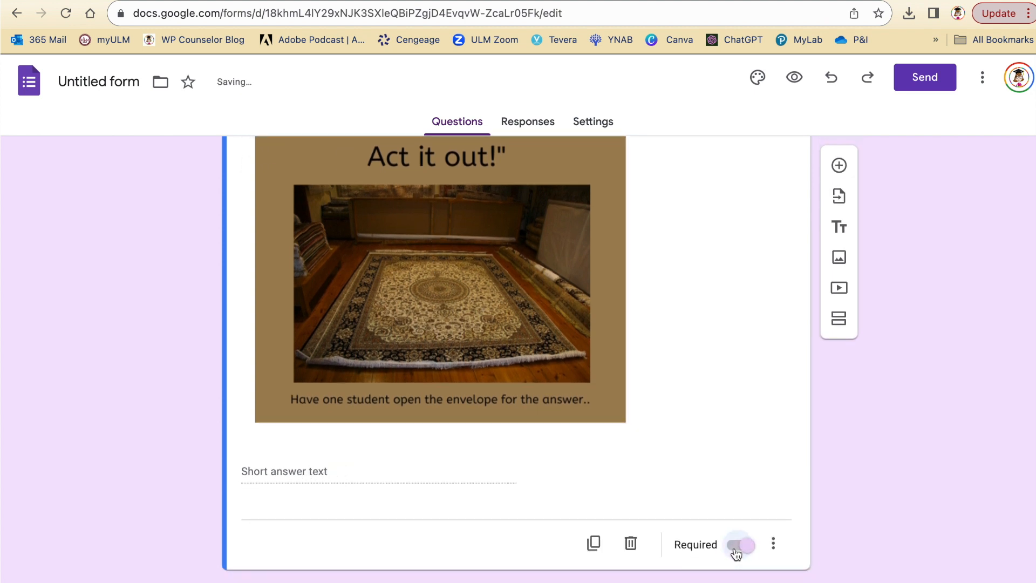
left_click(773, 544)
left_click(853, 578)
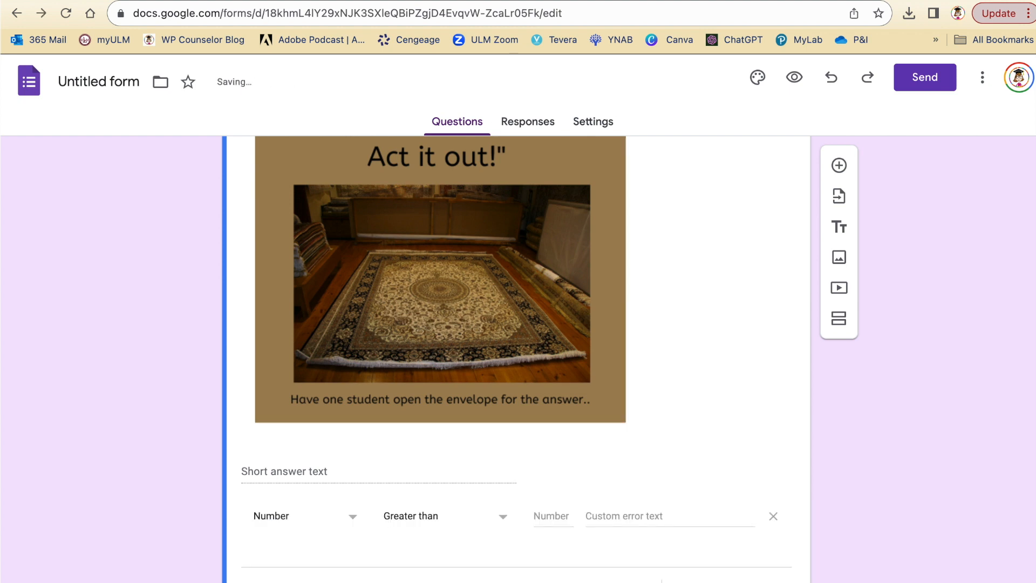
left_click(281, 521)
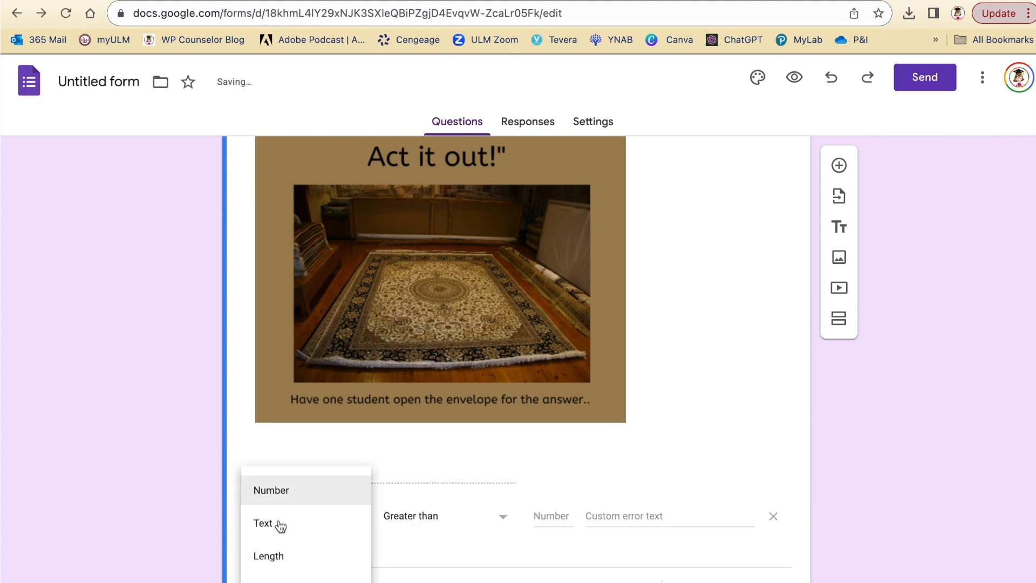
left_click(277, 524)
Set the validation to require an answer containing "HUG", with the custom error text "Nope! Try again."
left_click(518, 514)
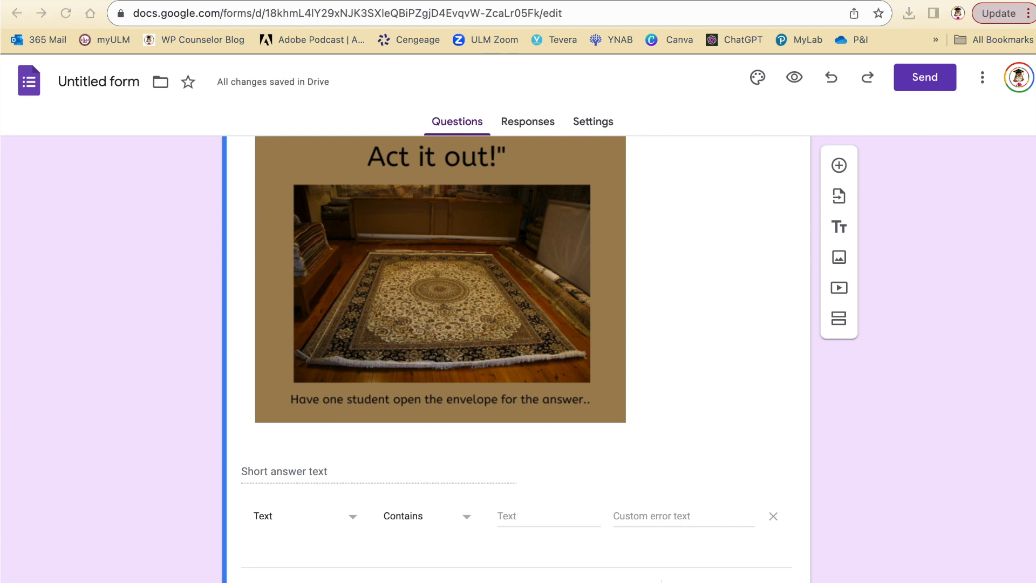
left_click(534, 513)
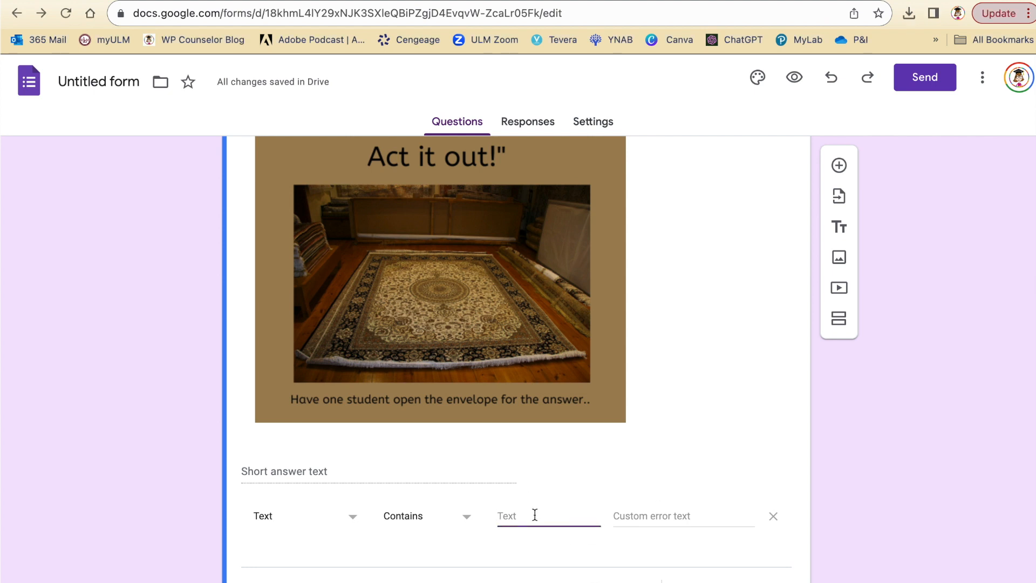
type("HUG")
left_click(654, 517)
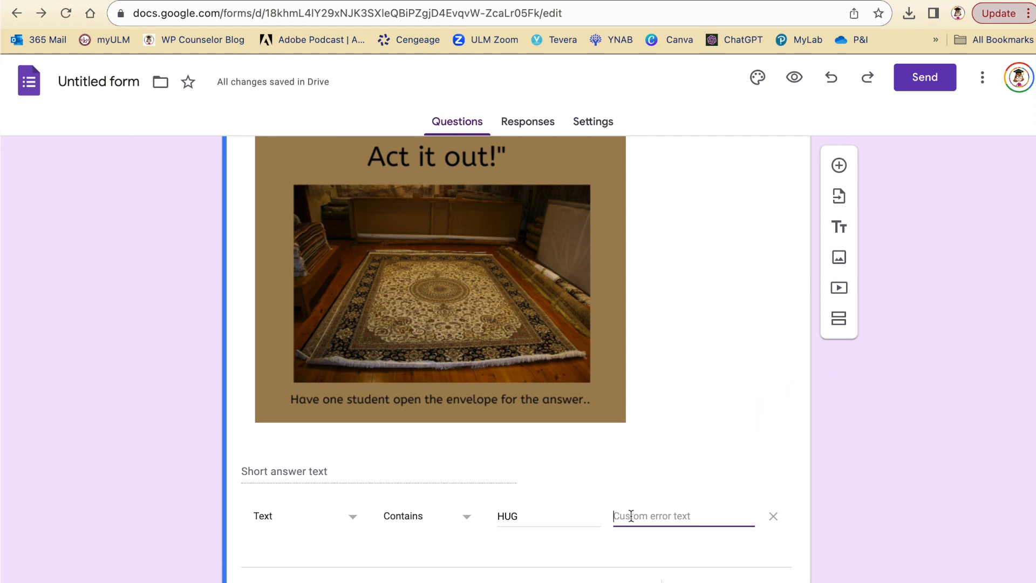
type("Nope!  Try agai")
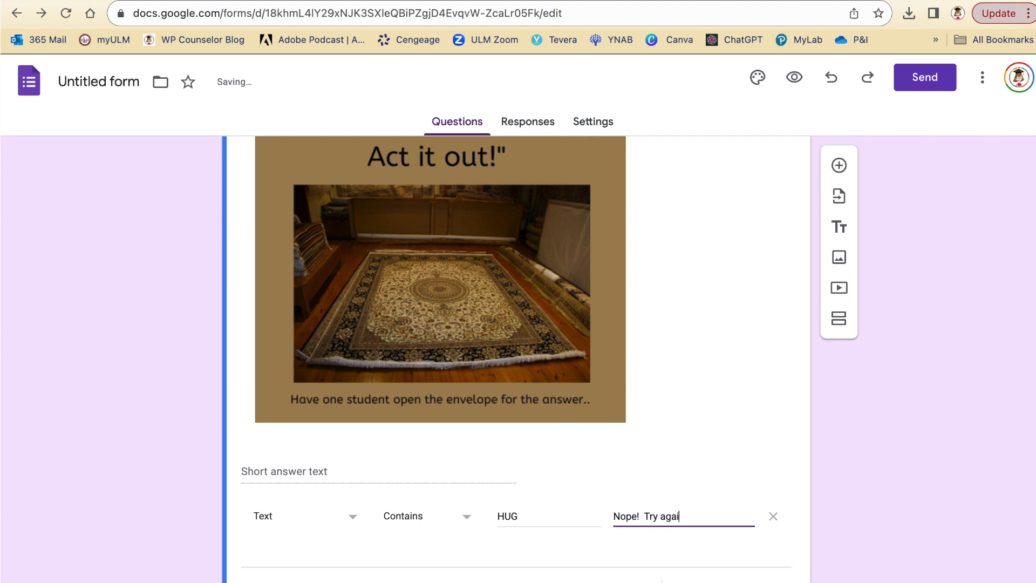
type("n.")
scroll(639, 494, "down", 2)
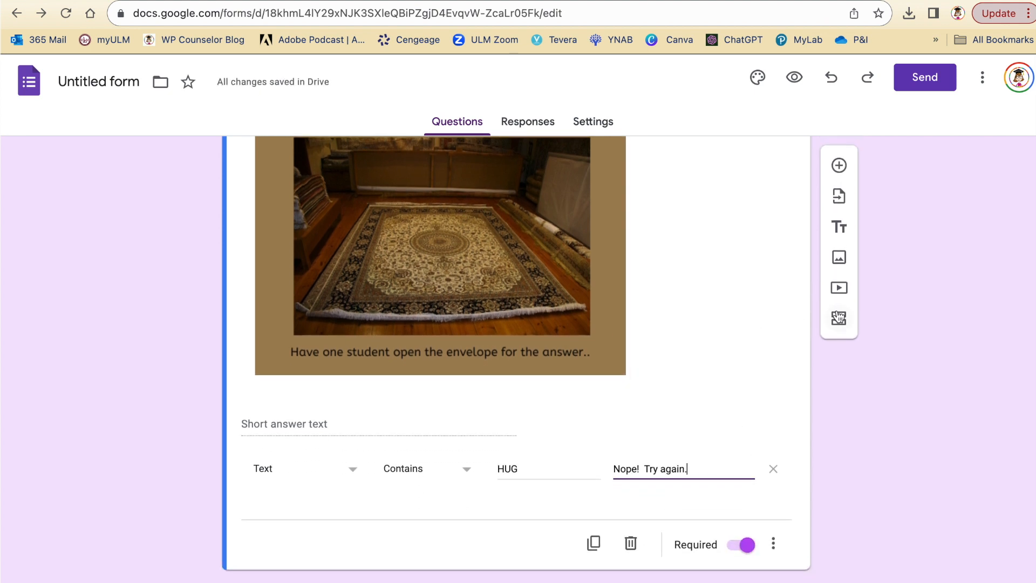
Add a section after section 2 and title it "Congratulations! You have moved to the Communication Attic."
left_click(839, 318)
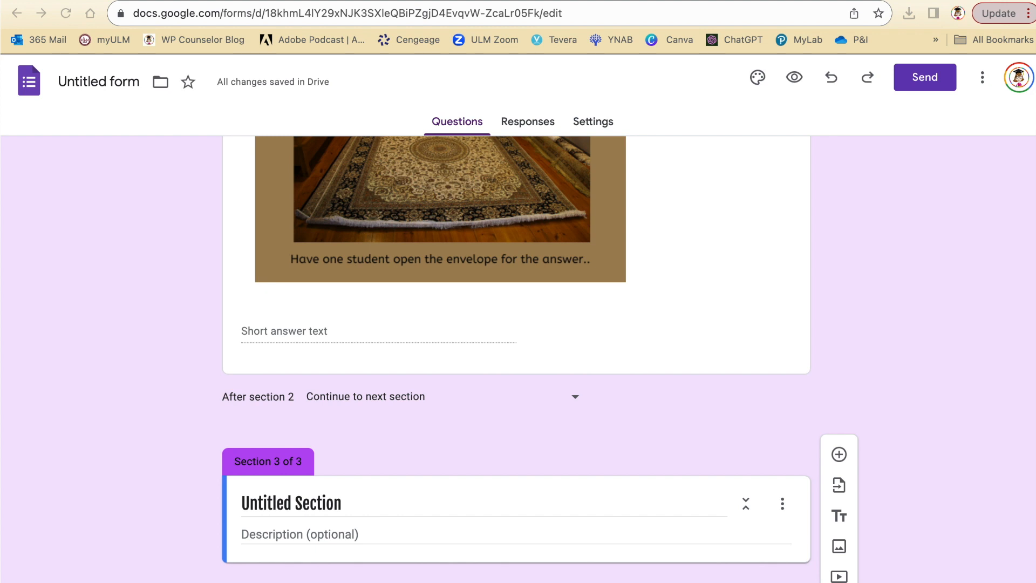
left_click(289, 504)
triple_click(288, 507)
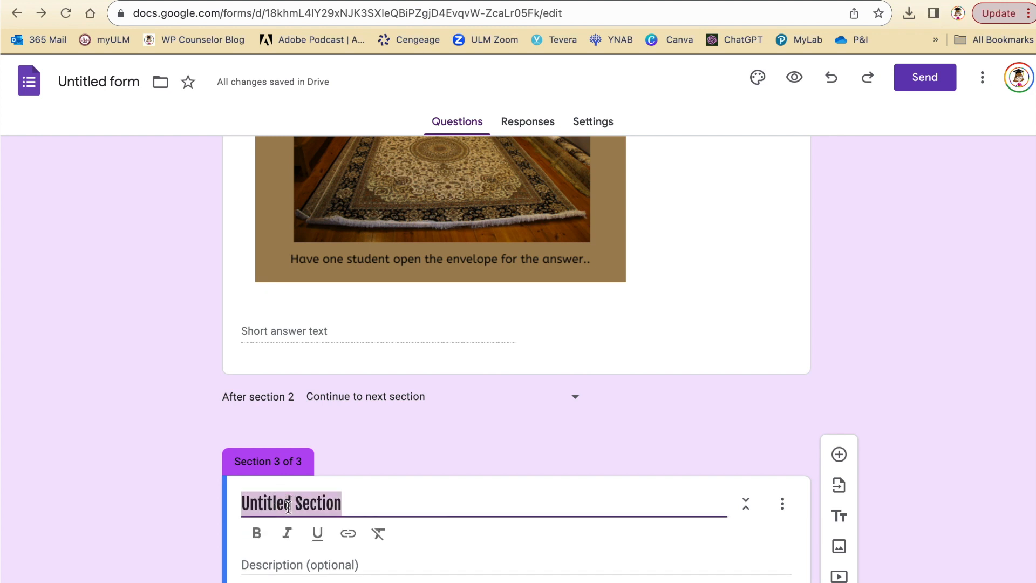
type("Congratulations!  You have moved to the Communication Attic.")
scroll(701, 444, "down", 1)
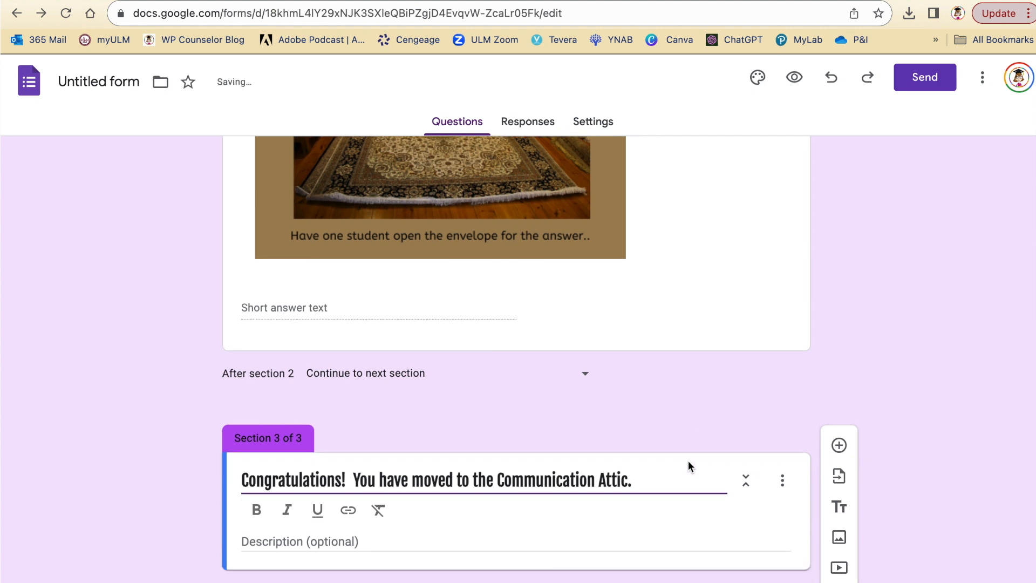
Enter the old mansion attic's description, ending with "You find a clue under an old telephone!", and add another section after this one
key("super+Tab")
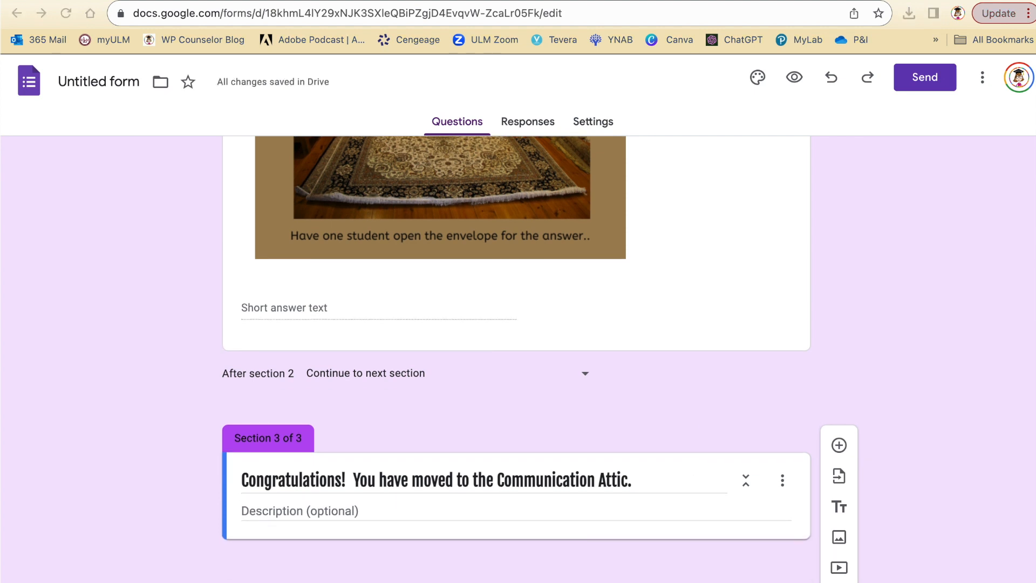
left_click(283, 506)
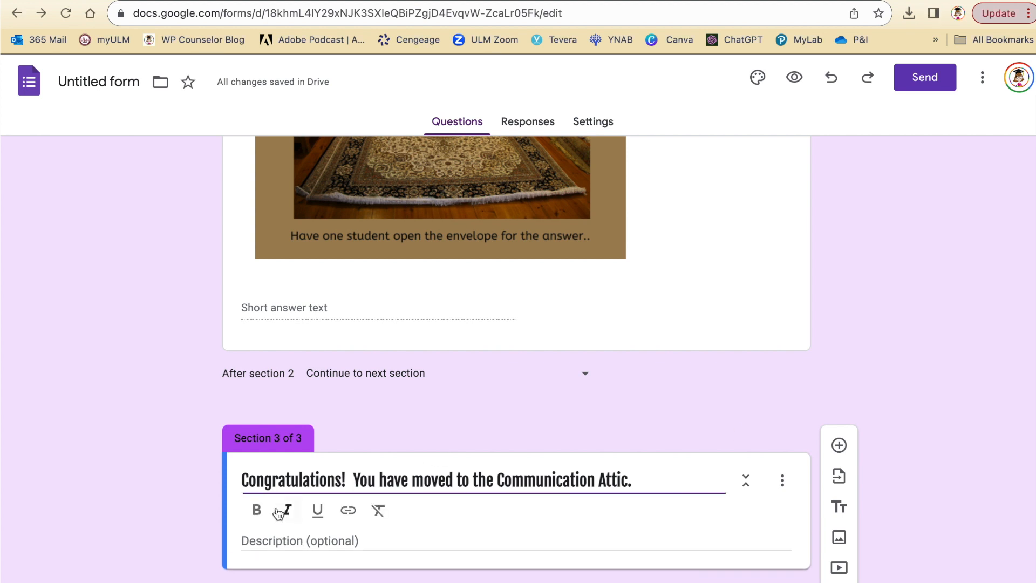
left_click(273, 537)
type("The attic of the old mansion is a dusty and atmospheric space, filled with forgotten relics of the past. Antique communication devices, such as old telephones and typewriters, lay scattered among weathered books on wooden shelves. Beams of soft light filter through the cobweb-covered windows, casting eerie shadows on aged trunks and storage chests. The air is thick with the musty scent of aged paper, adding to the mysterious ambiance of this forgotten repository of forgotten communication treasures.   You find a clue under an old telephone!")
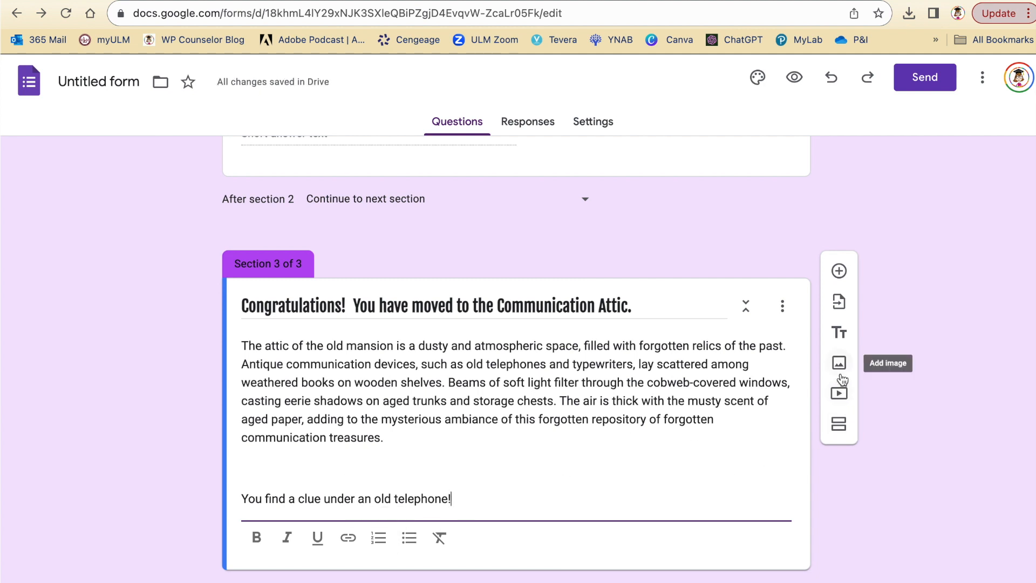
left_click(839, 424)
left_click(732, 440)
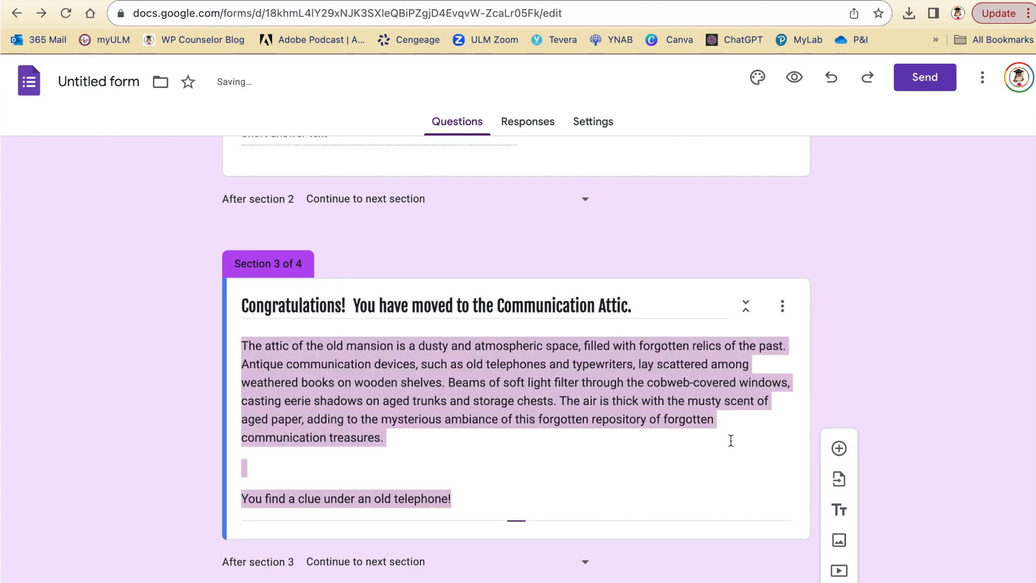
Add the attic section's short-answer question "Have one student open the envelope in the chest to act out the clue. Enter your answer in CAPITALS"
left_click(839, 271)
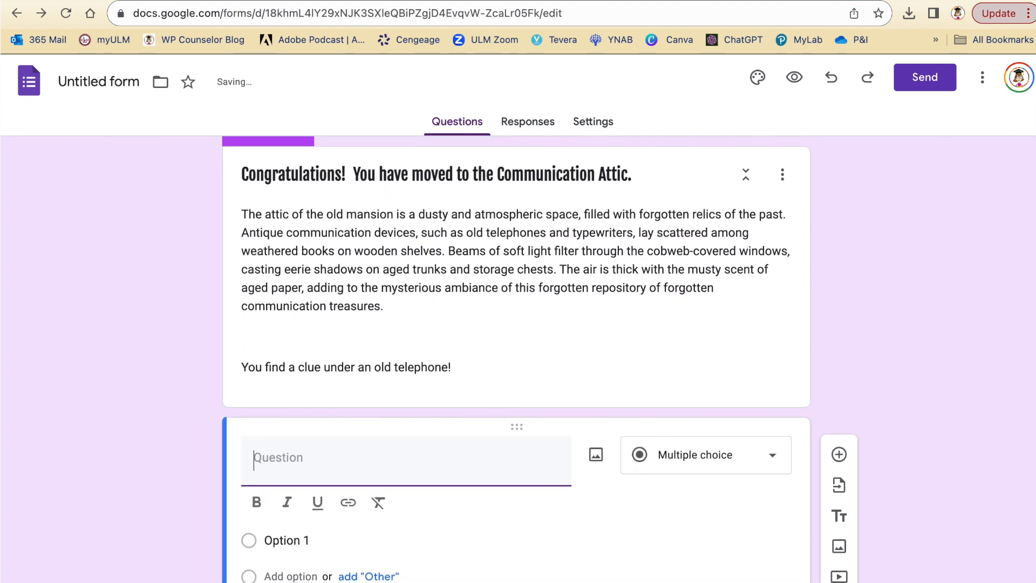
key("super+Tab")
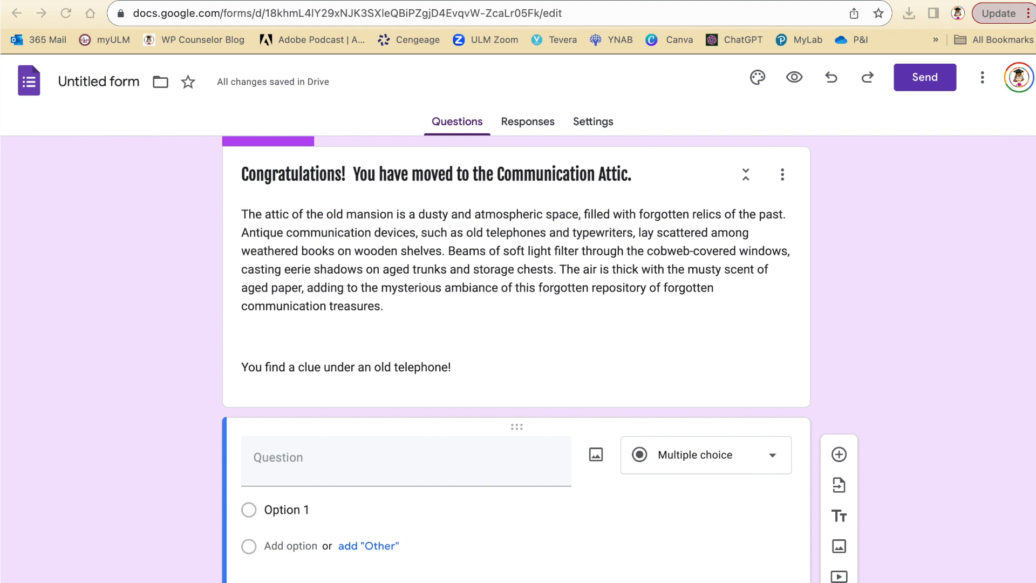
left_click(285, 470)
type("Have one student open the envelope in the chest to act out the clue. Enter your answer in CAPITALS")
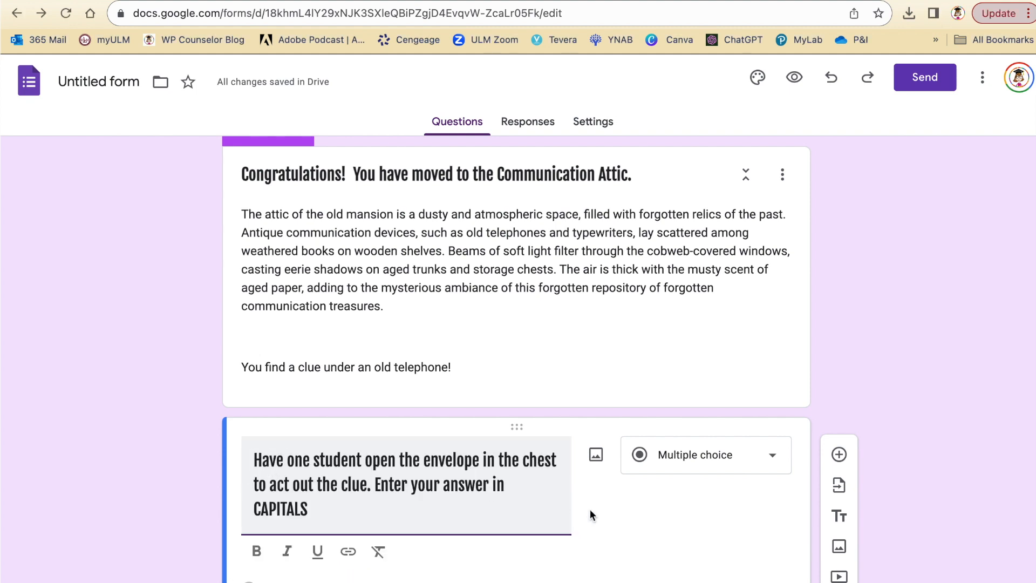
scroll(572, 507, "down", 4)
scroll(588, 518, "down", 1)
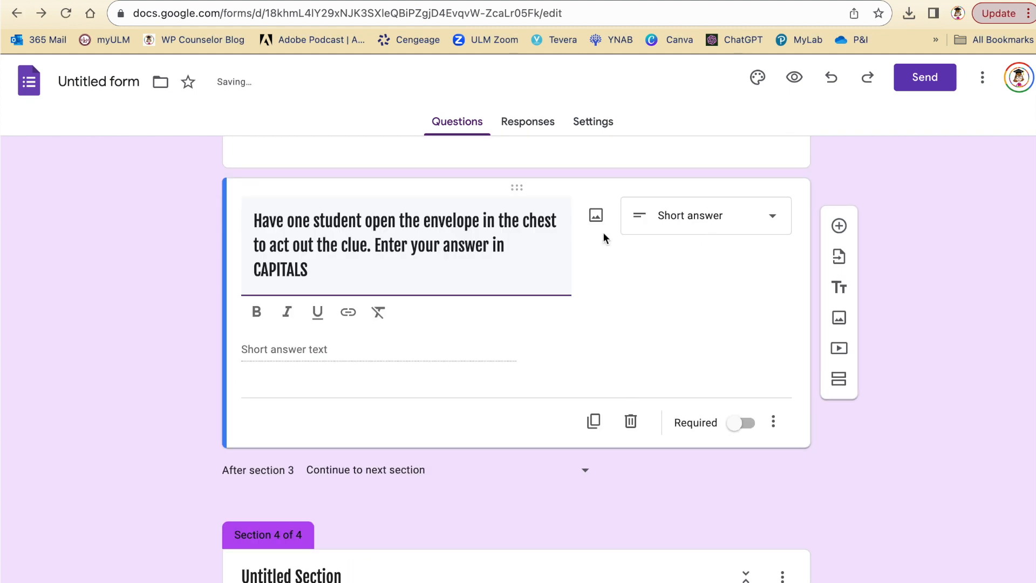
Upload the pink old telephone picture with the "representing cooperation. Act it out!" clue as the question's image
left_click(594, 216)
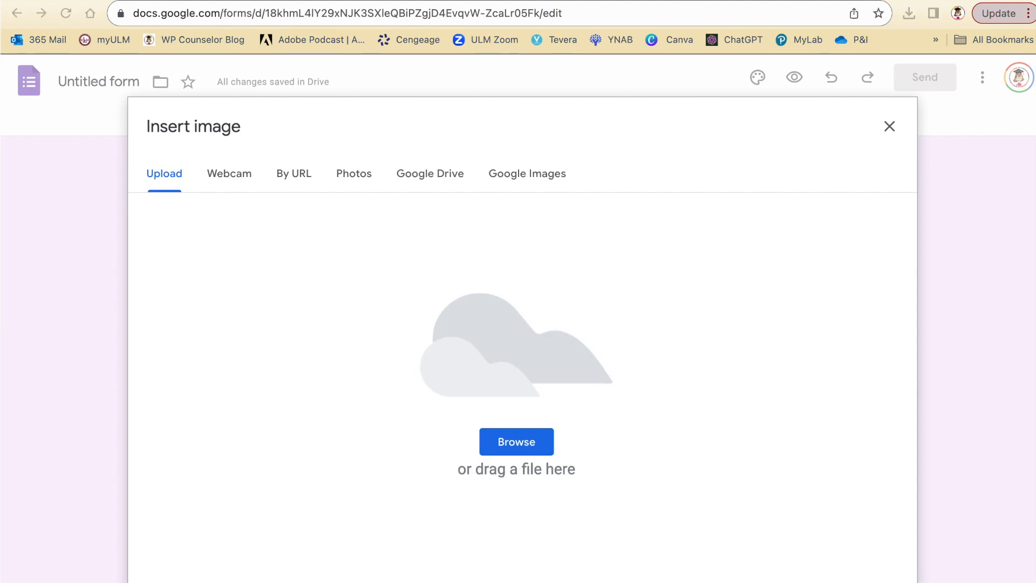
left_click_drag(3, 162, 477, 314)
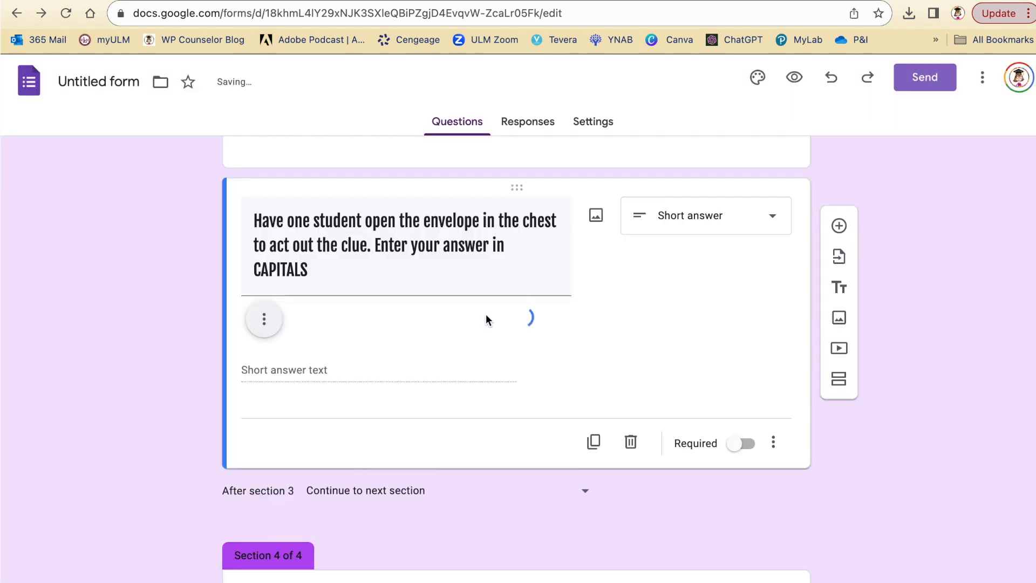
scroll(473, 322, "down", 5)
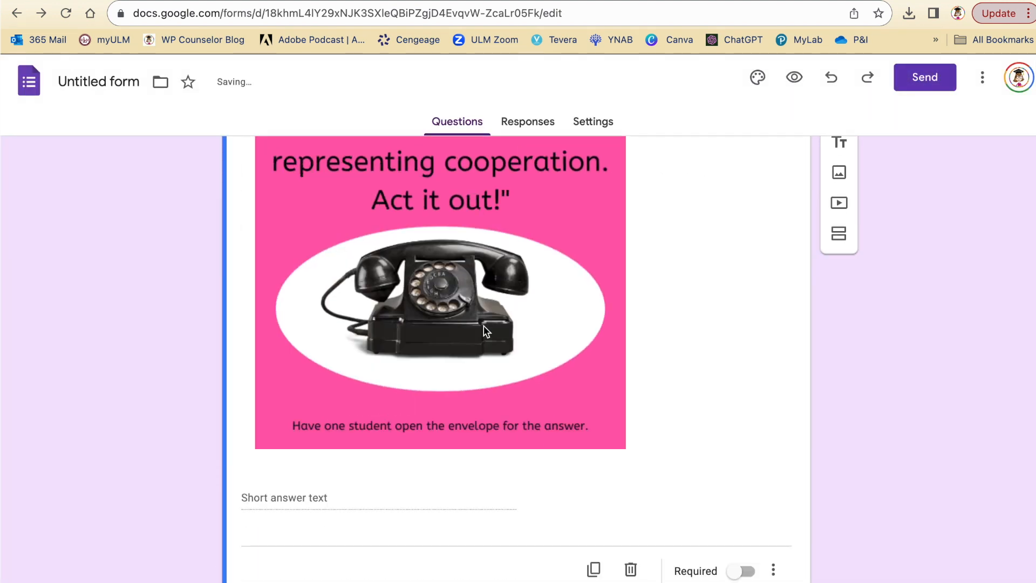
Make the telephone question required and add response validation of type Text to its short answer
left_click(741, 513)
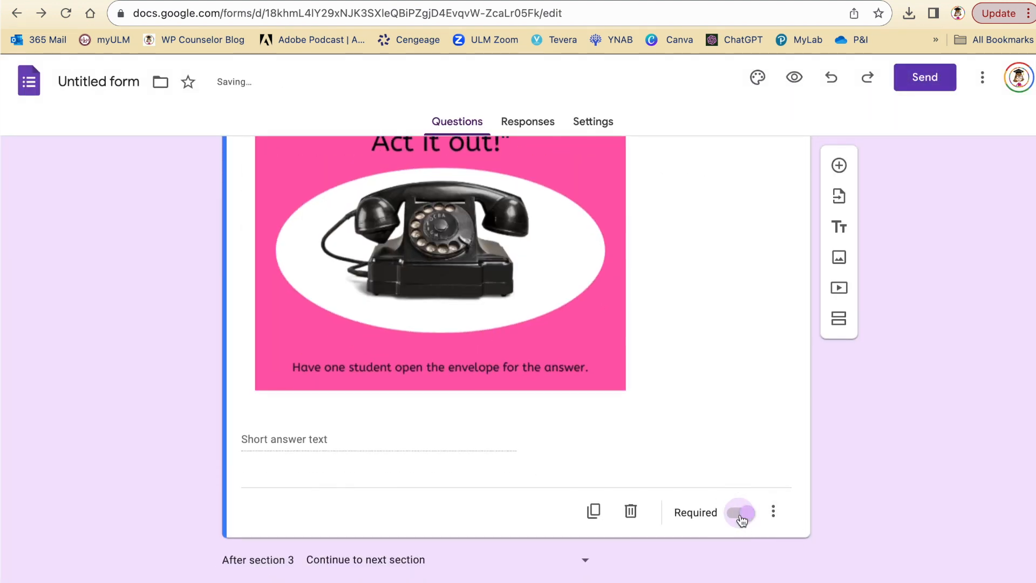
left_click(773, 511)
left_click(852, 579)
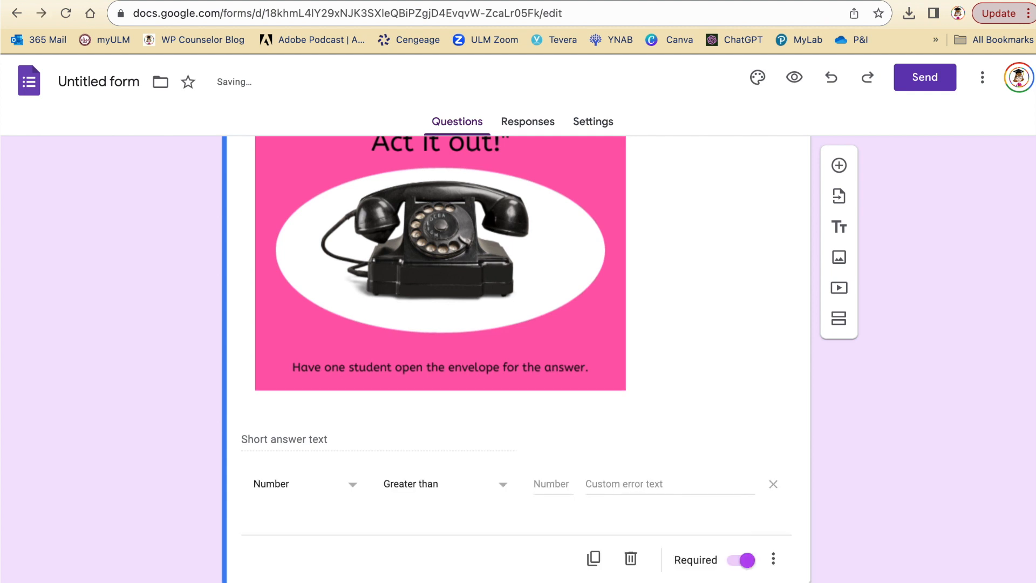
left_click(274, 486)
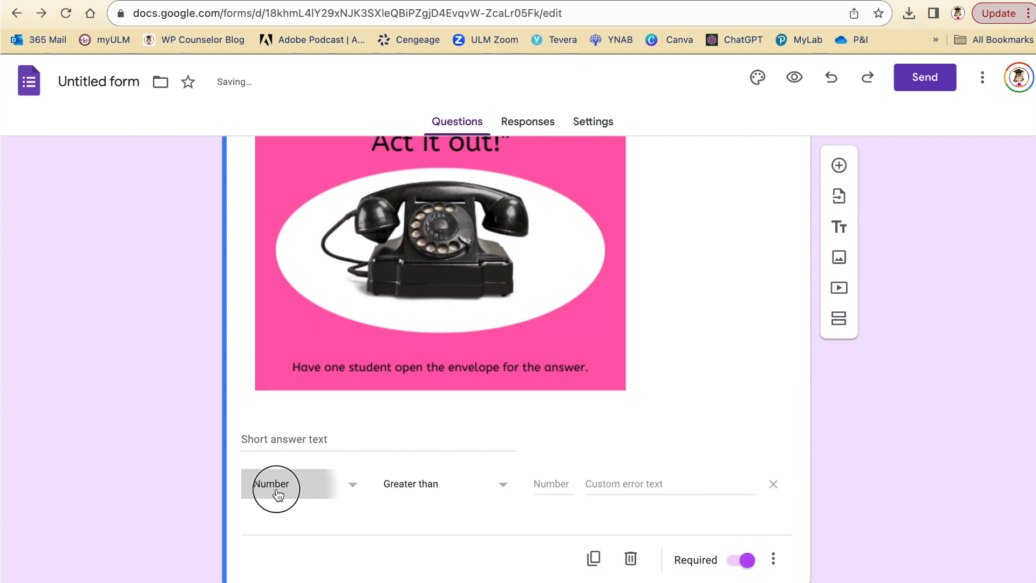
left_click(267, 523)
Set the validation to require an answer containing "HIGH FIVE", with the custom error text "Sorry! Try again!"
left_click(546, 486)
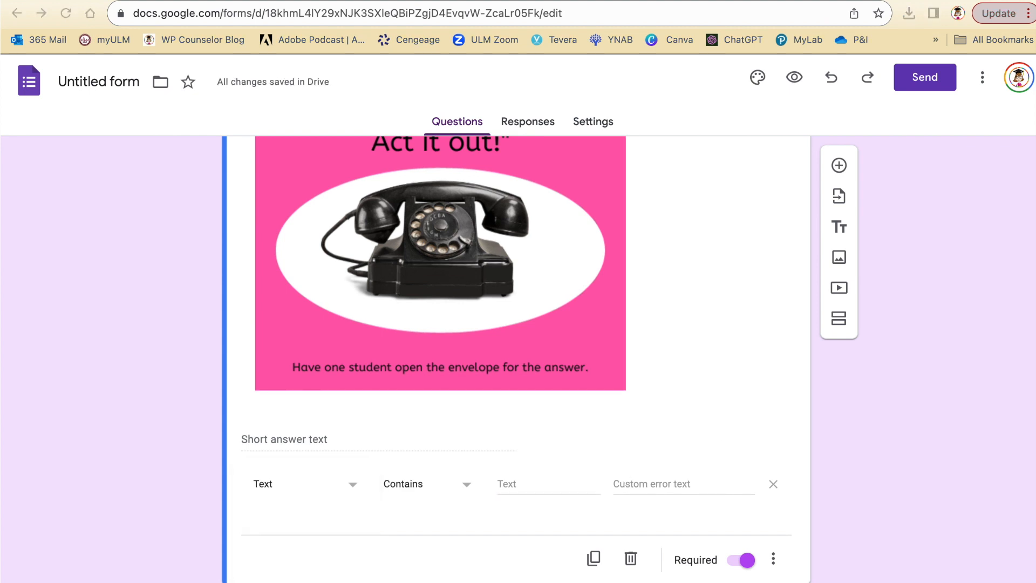
left_click(518, 483)
type("HIGH FIVE")
left_click(665, 484)
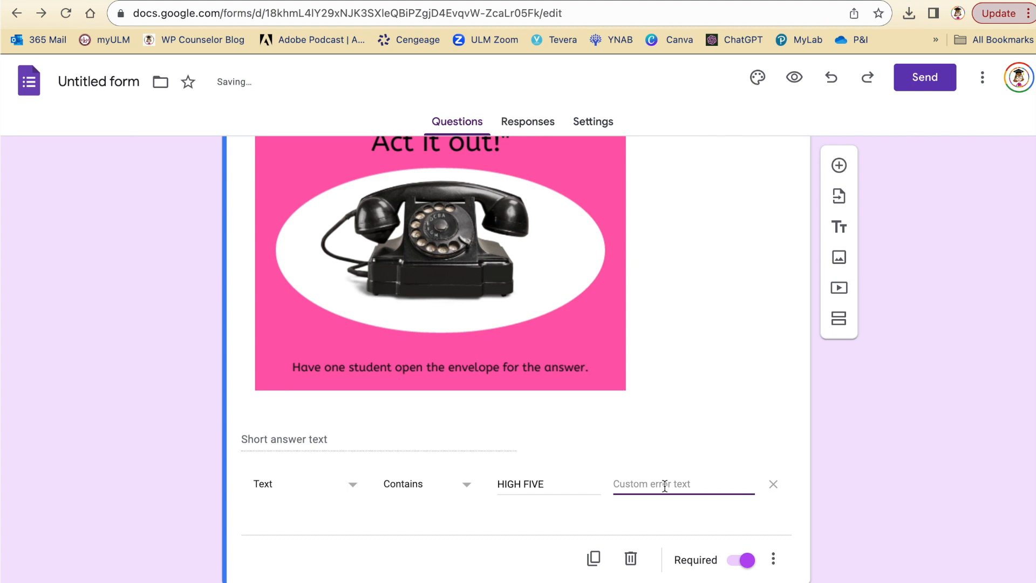
type("Sod")
key("BackSpace")
type("rry! ")
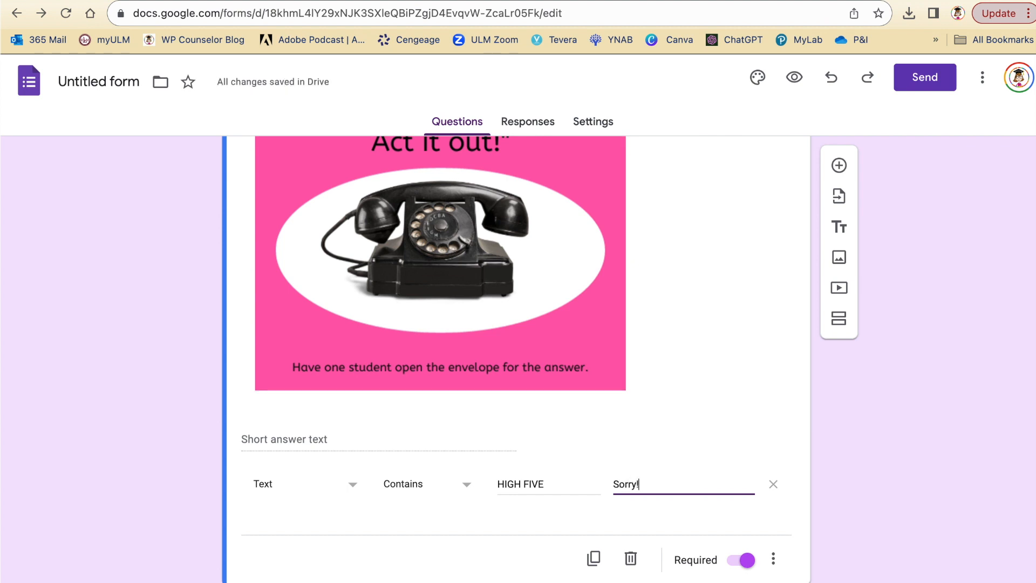
type("Try again!")
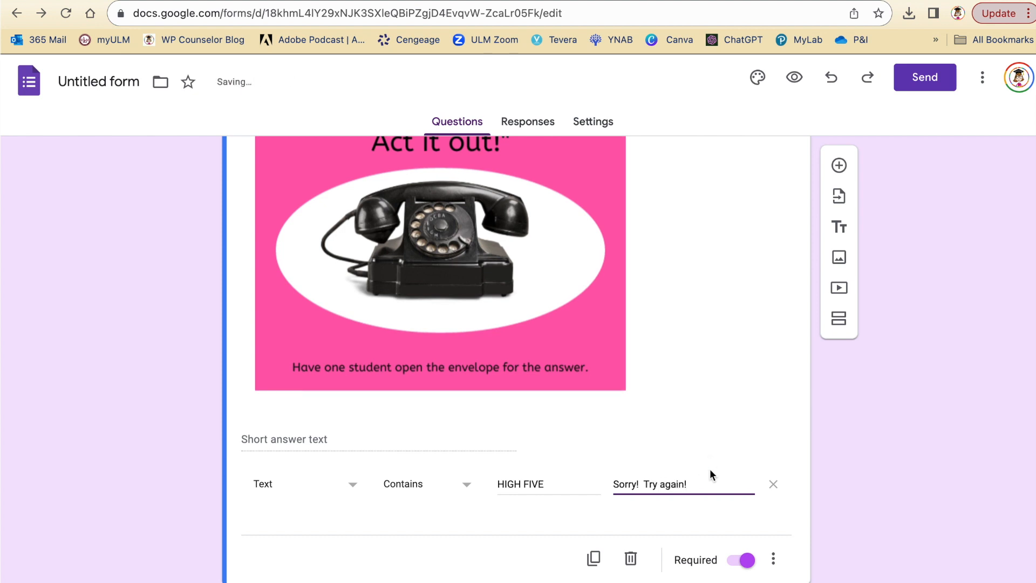
Title the untitled section 4 "Congratulations! You are now in the Friendship Foyer"
scroll(721, 498, "down", 3)
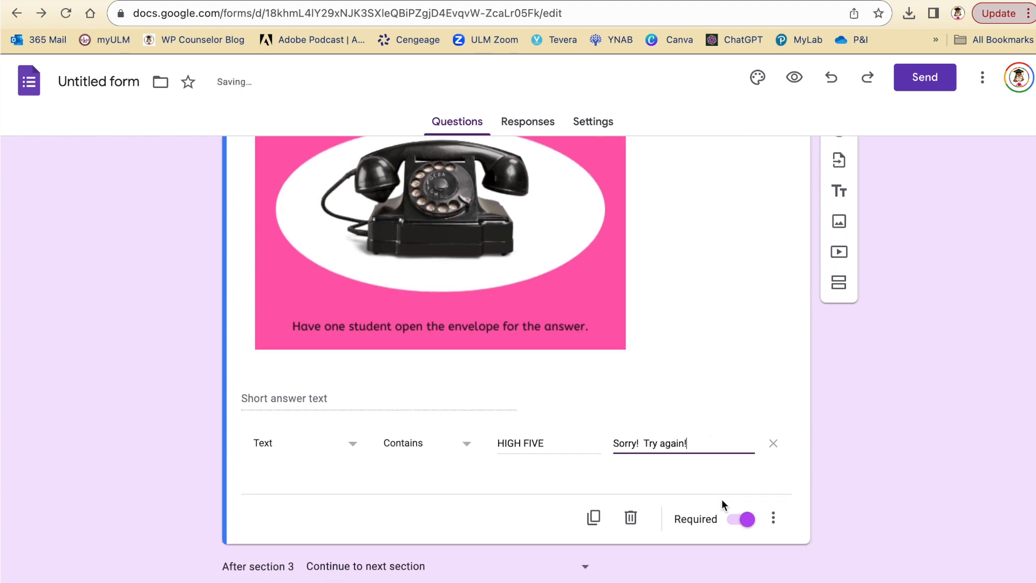
scroll(715, 500, "down", 2)
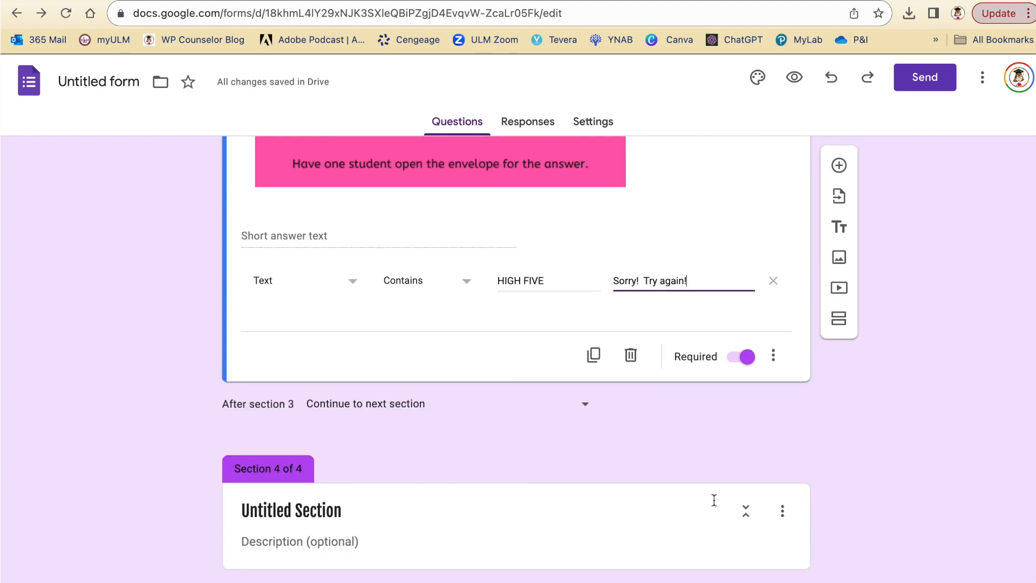
left_click(322, 512)
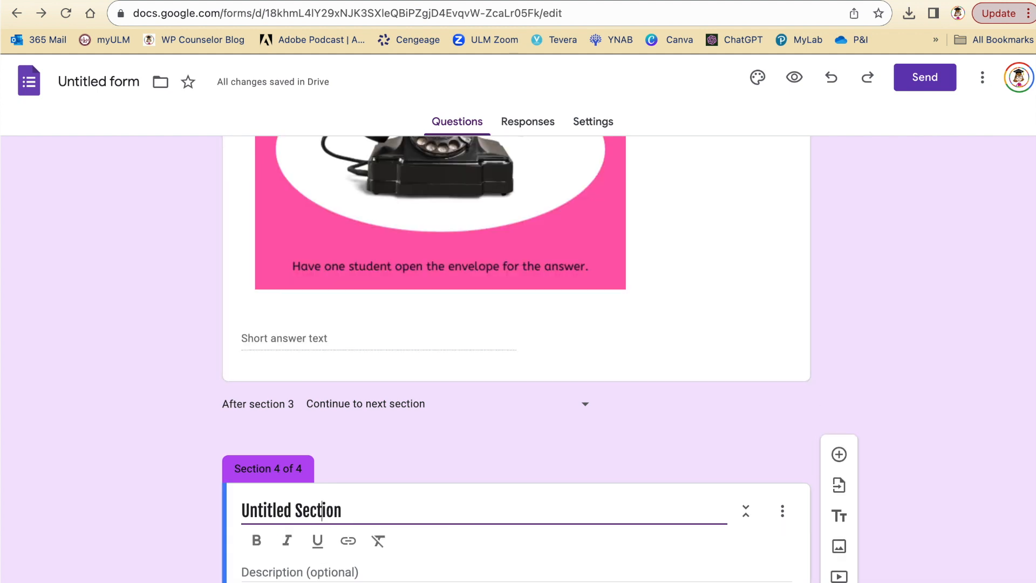
key("super+Tab")
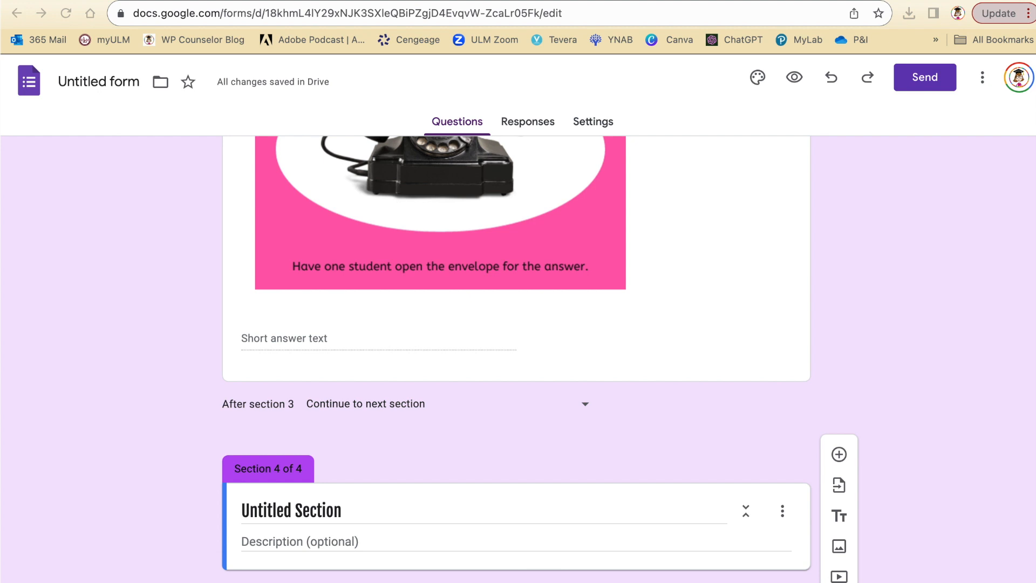
left_click(324, 510)
left_click_drag(291, 511, 242, 511)
left_click(335, 506)
left_click_drag(334, 506, 223, 507)
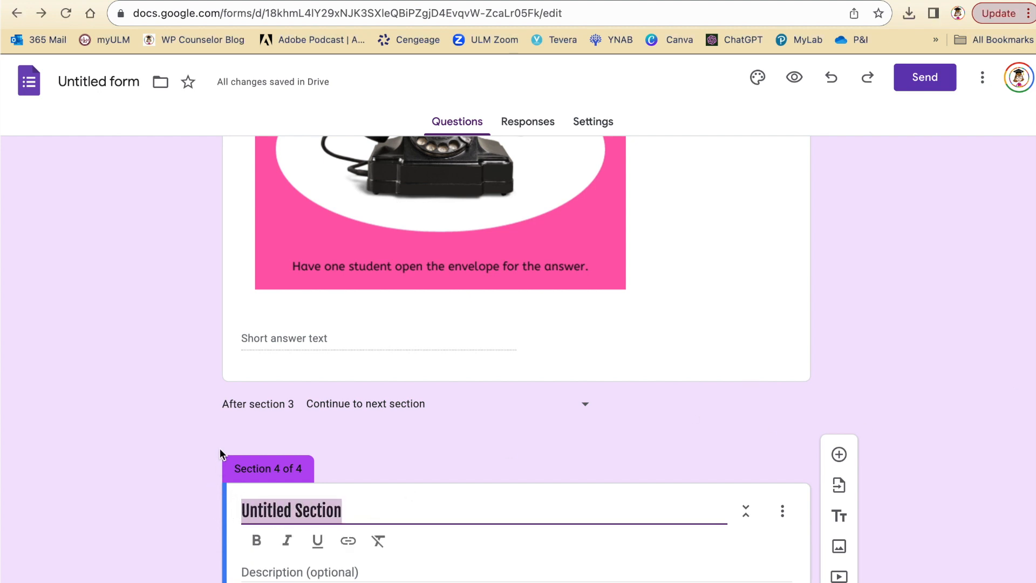
type("Congratulations!  You are now in the Friendship Foyer")
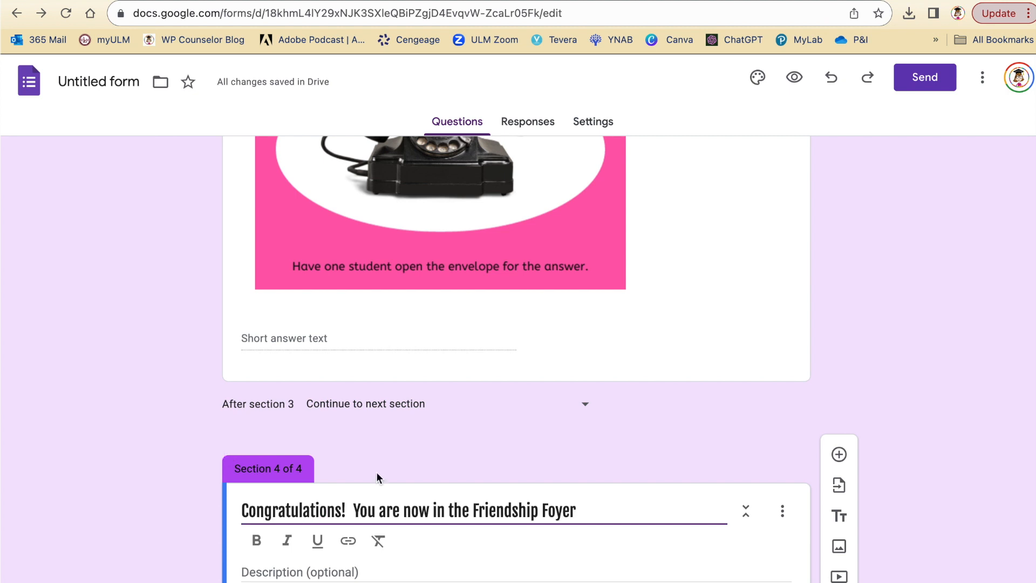
Fill section 4's description with the welcoming Friendship Foyer scene text, ending with "Behind an old plaque, you find a clue!"
scroll(600, 514, "down", 1)
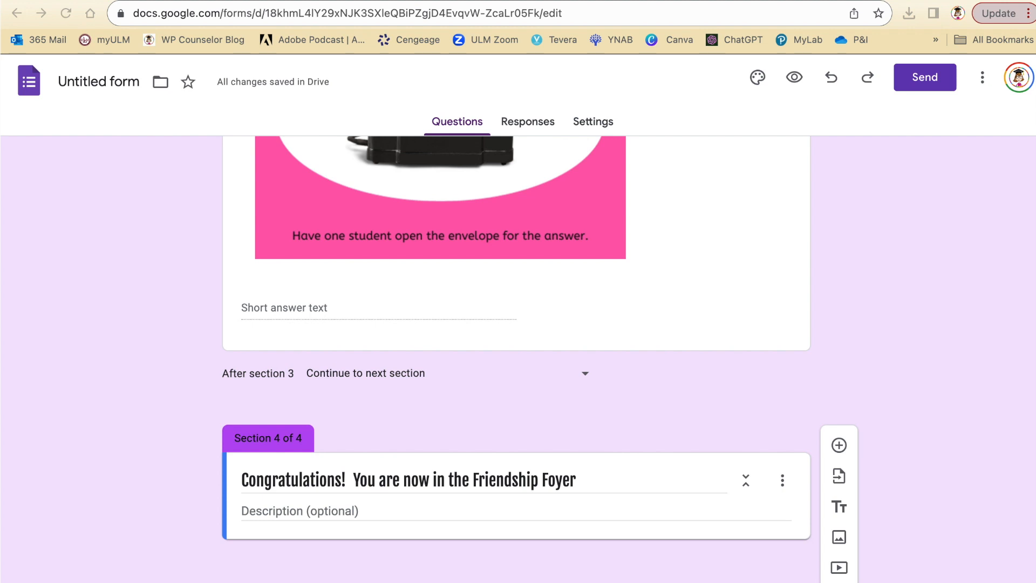
left_click(273, 513)
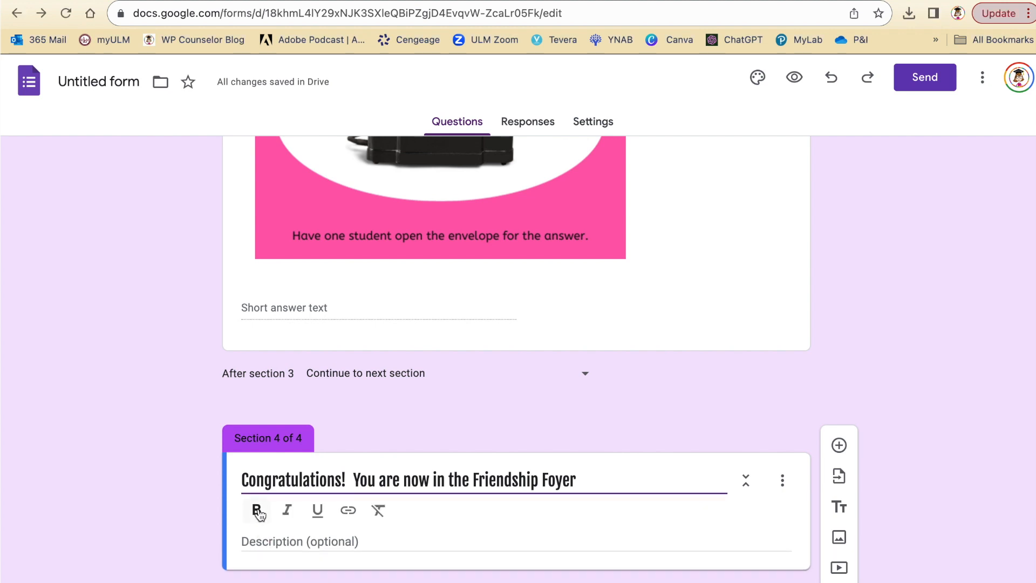
left_click(255, 556)
type("The Friendship Foyer within the old mansion is a welcoming space adorned with heartwarming symbols and vibrant hues. Plaques and murals on the walls depict scenes of companionship, unity, and diversity.   Cozy, mismatched armchairs surround a central table featuring an intricate friendship puzzle, inviting participants to collaborate and solve it together. Soft music playing in the background sets a harmonious and relaxed atmosphere, fostering a sense of warmth and camaraderie.   Behind an old plaque, you find a clue!")
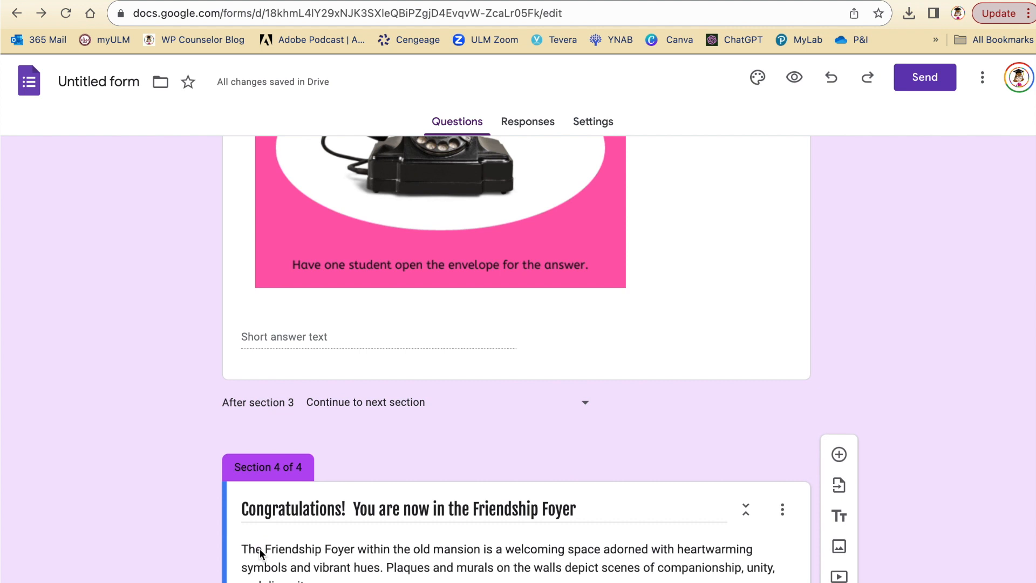
Add the foyer section's short-answer question "Have one student open the envelope in the chest to act out the clue. Enter your answer in CAPITALS."
scroll(629, 559, "down", 5)
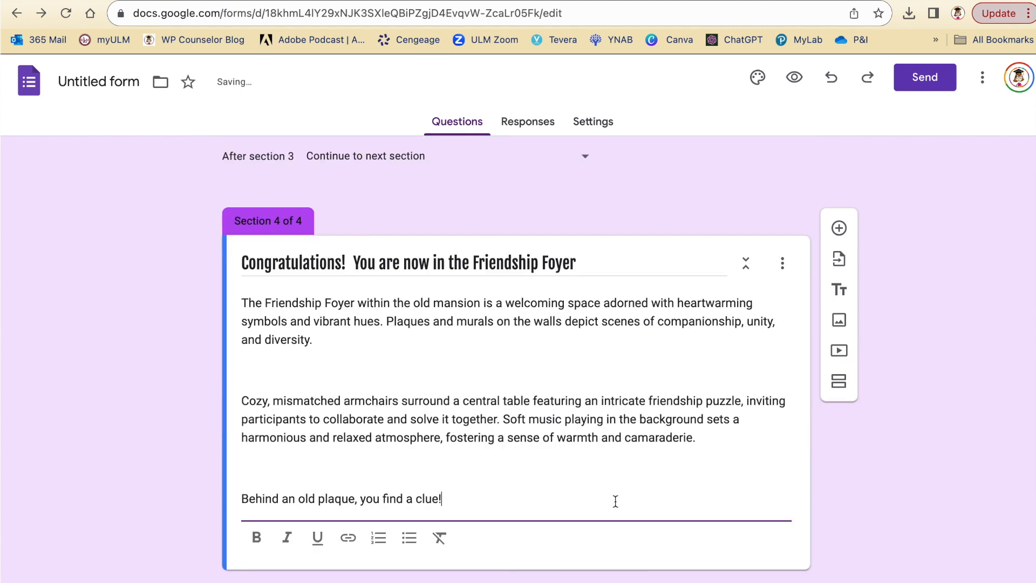
left_click(839, 228)
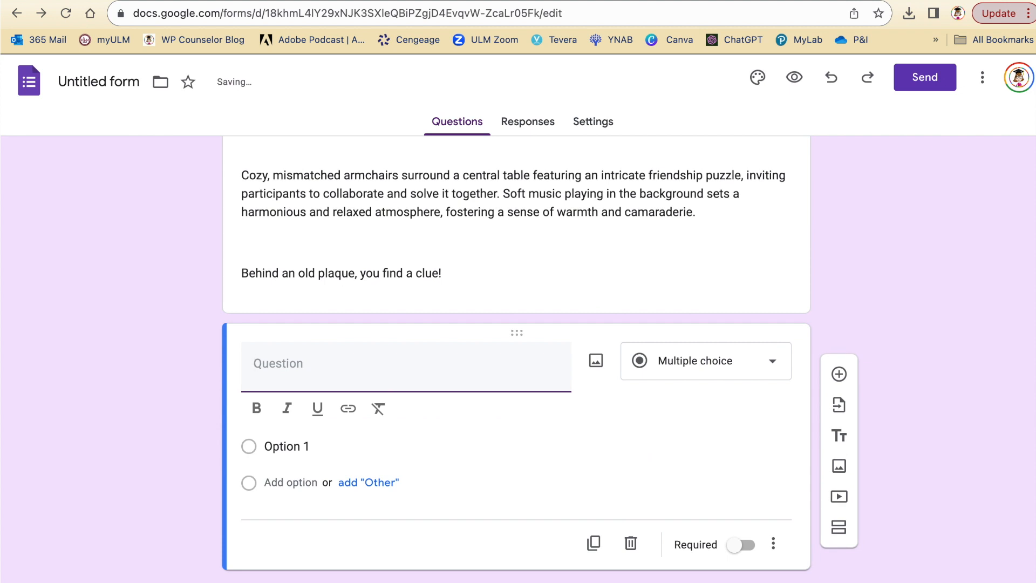
key("super+Tab")
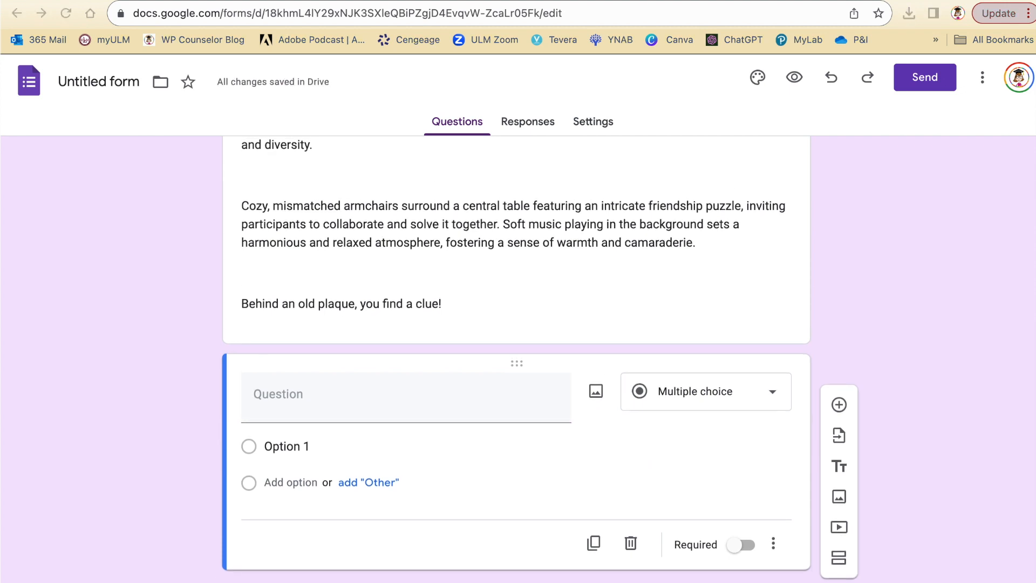
left_click(292, 394)
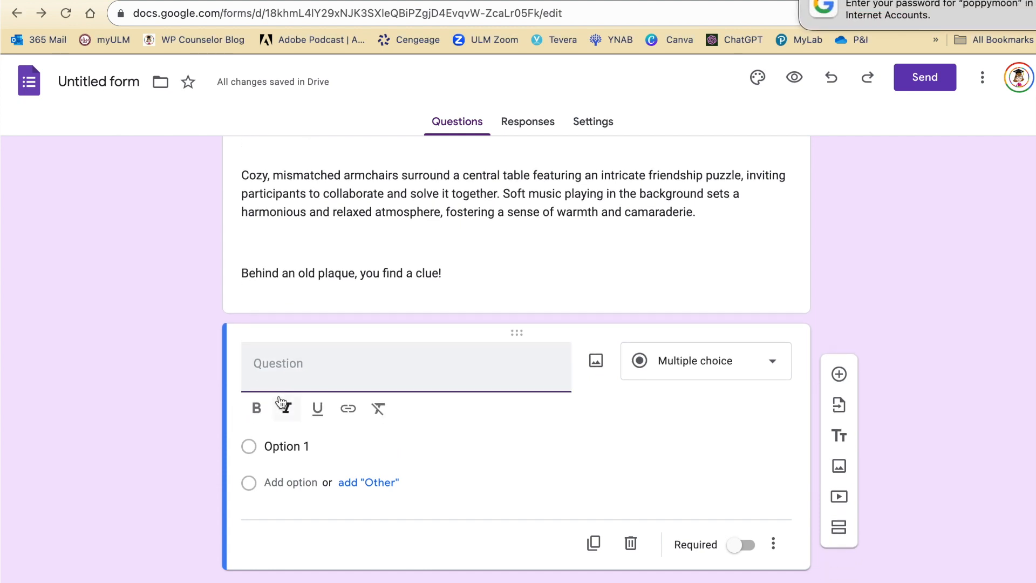
key("super+v")
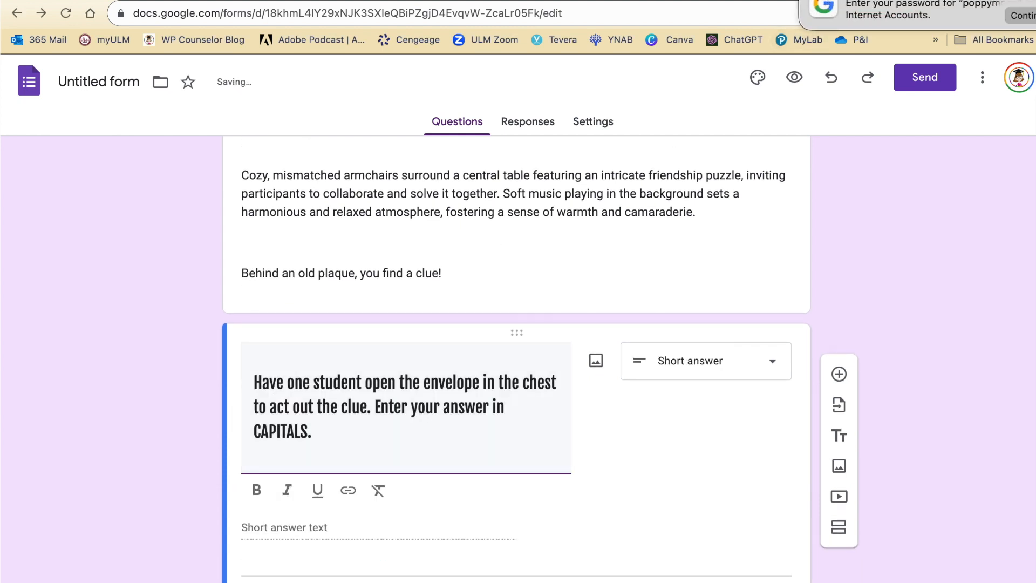
Keep the foyer question as short answer and insert the green plaque clue image into it
left_click(705, 369)
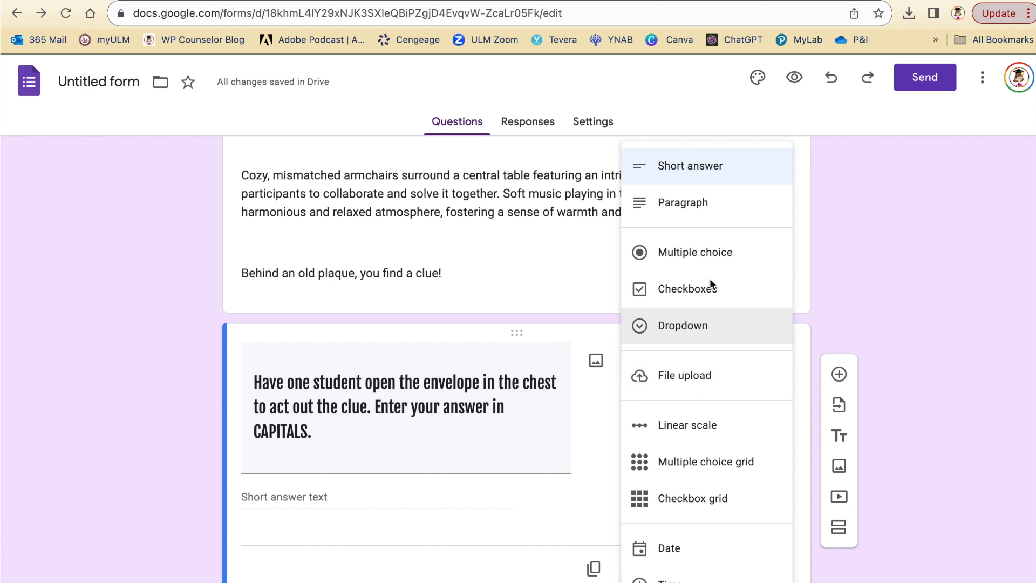
left_click(703, 164)
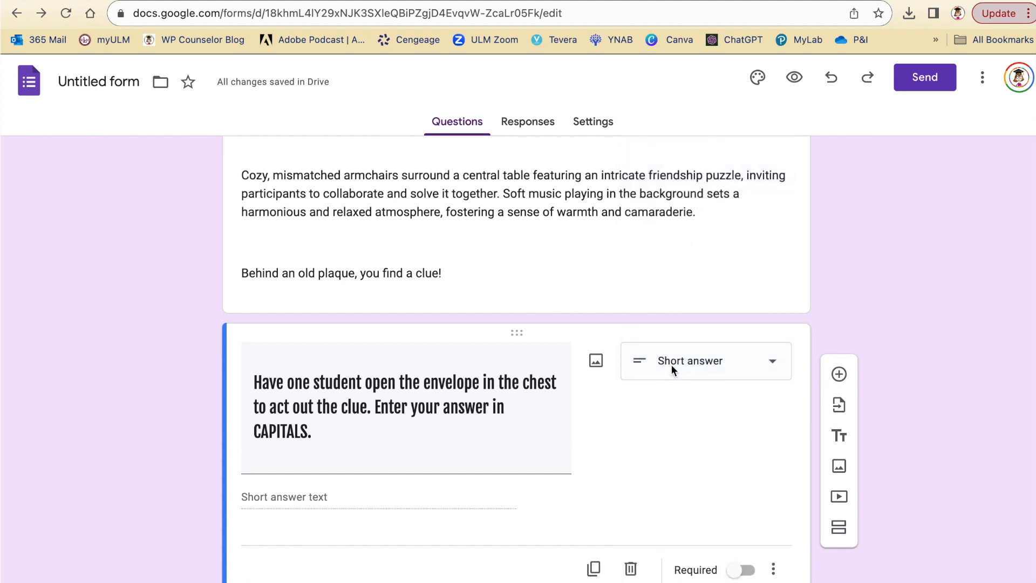
left_click(596, 362)
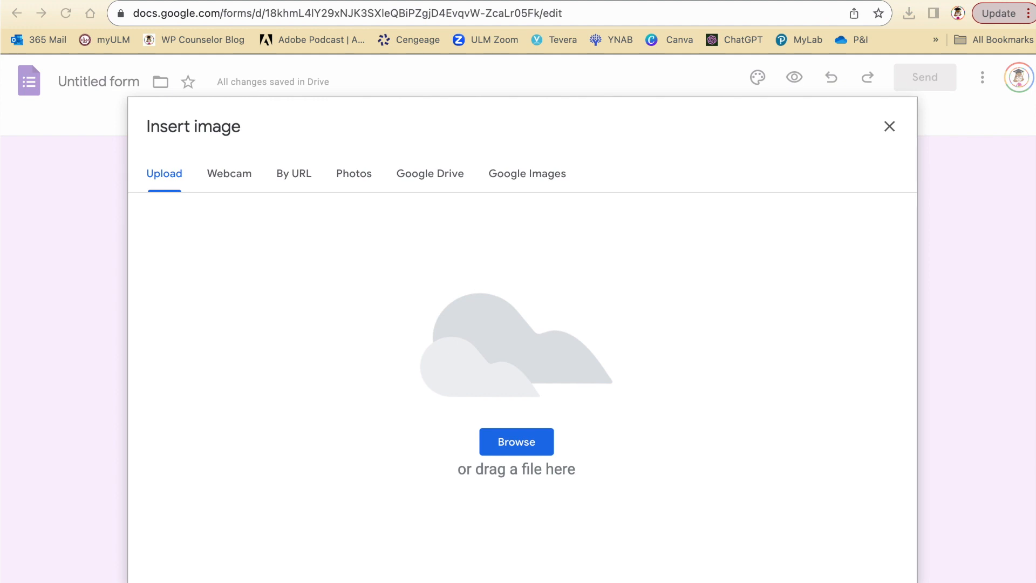
left_click_drag(220, 203, 520, 309)
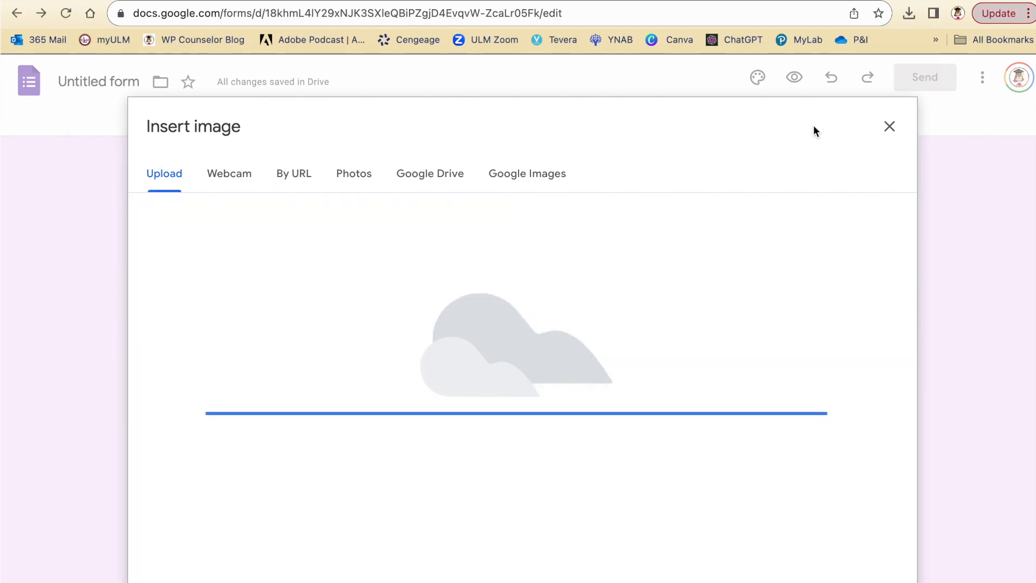
Make the foyer question required and add response validation for text that contains a given value
scroll(559, 438, "down", 8)
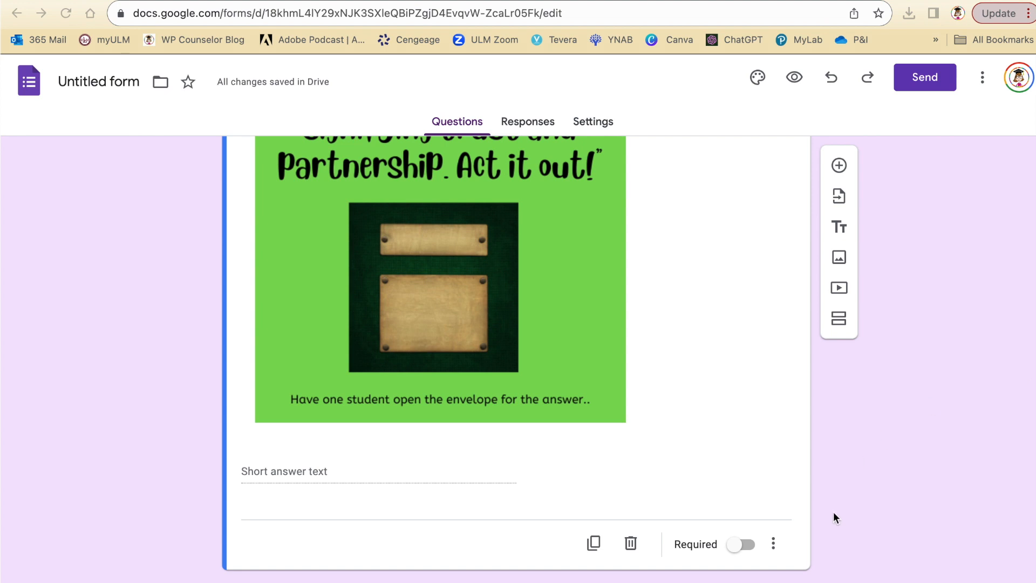
left_click(750, 545)
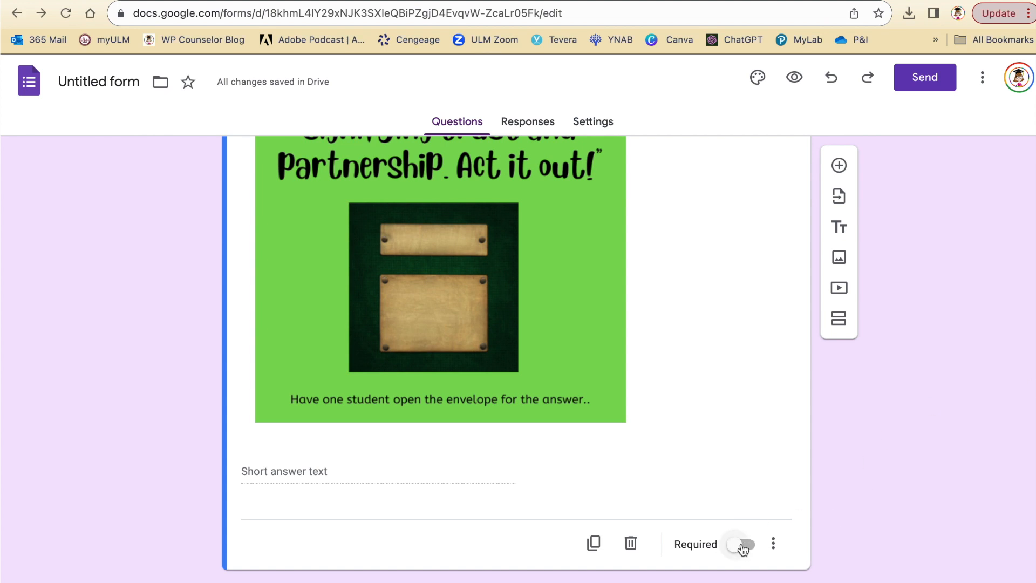
left_click(773, 544)
left_click(783, 577)
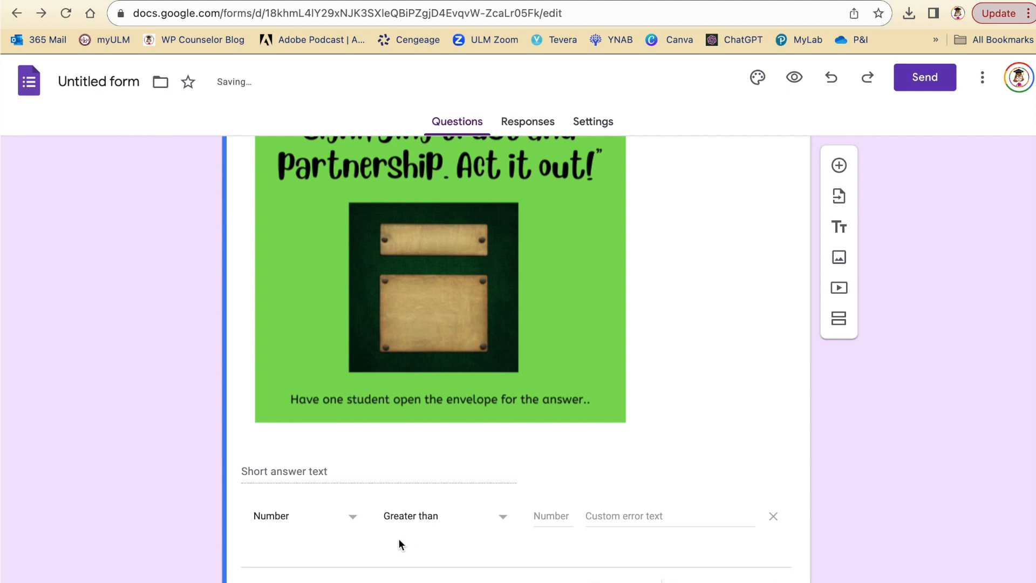
left_click(260, 530)
left_click(261, 523)
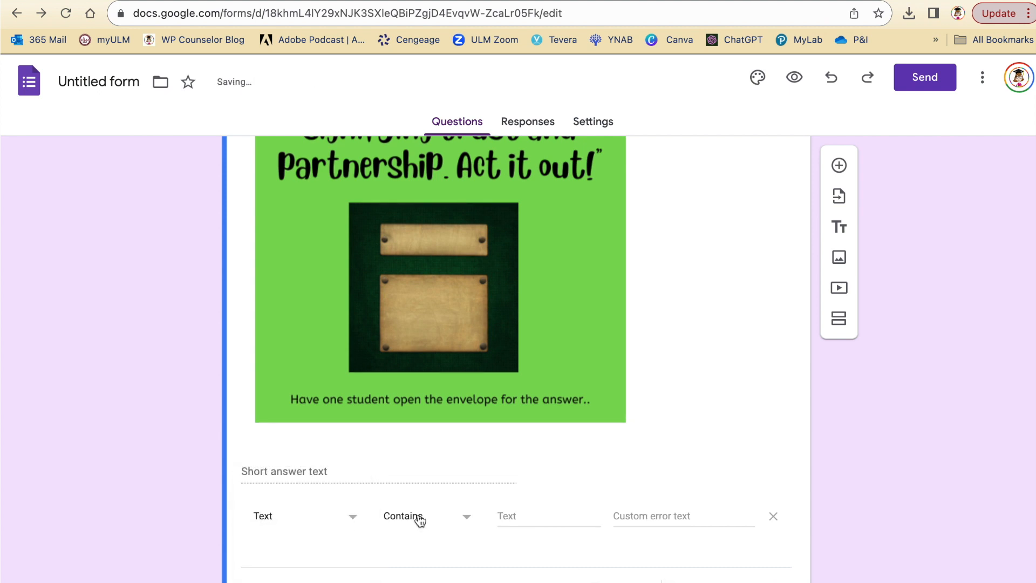
Set the foyer validation to require "PINKIE PROMISE", with the custom error text "Nope!"
left_click(530, 516)
type("PINKIE PROMISE")
left_click(692, 522)
type("Nope!")
scroll(747, 488, "down", 1)
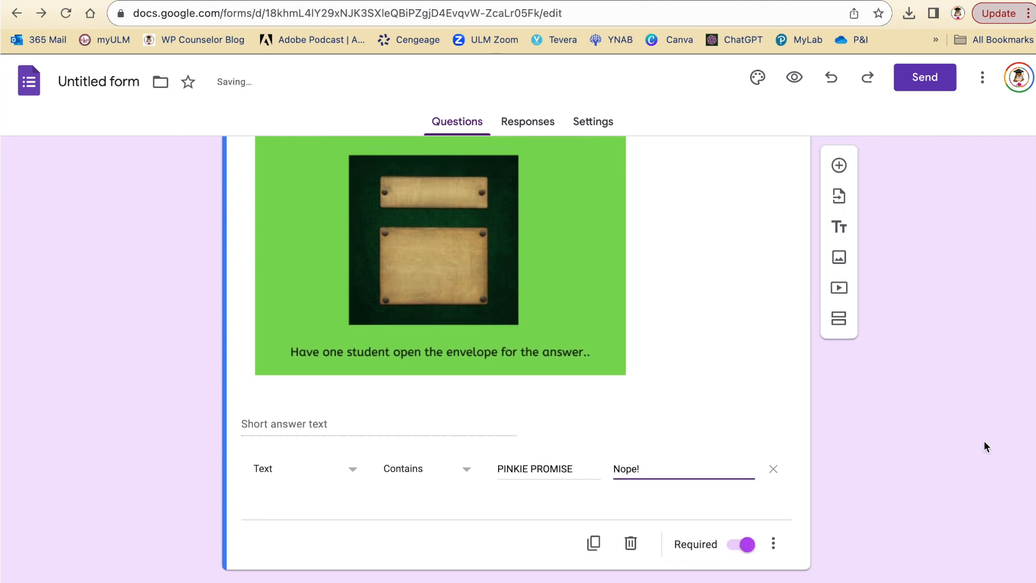
Add section 5, insert "You are entering the Caring Kitchen..." into its title, and delete the leftover "itled Section"
left_click(839, 319)
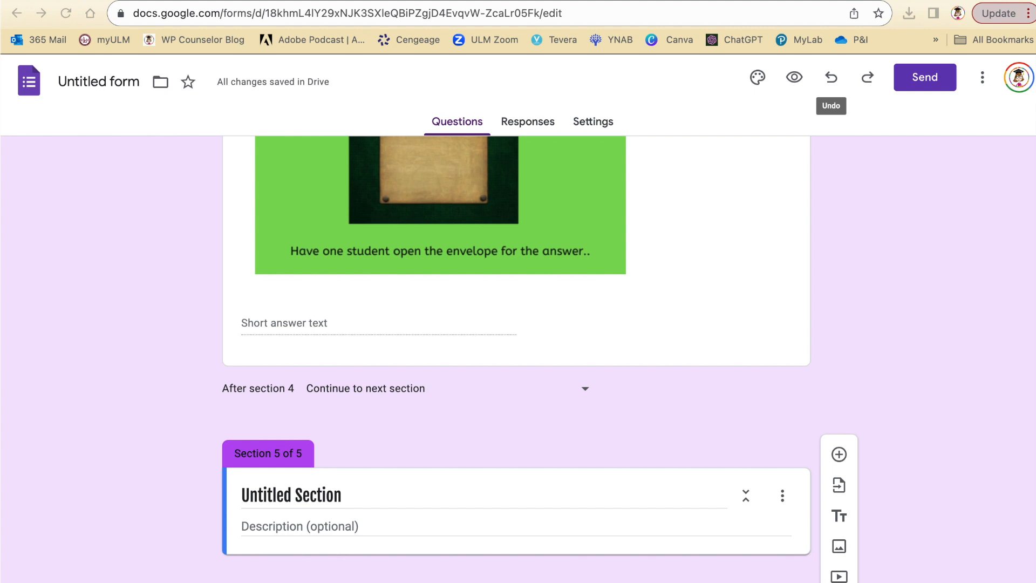
left_click(263, 495)
type("You are entering the Caring Kitchen...")
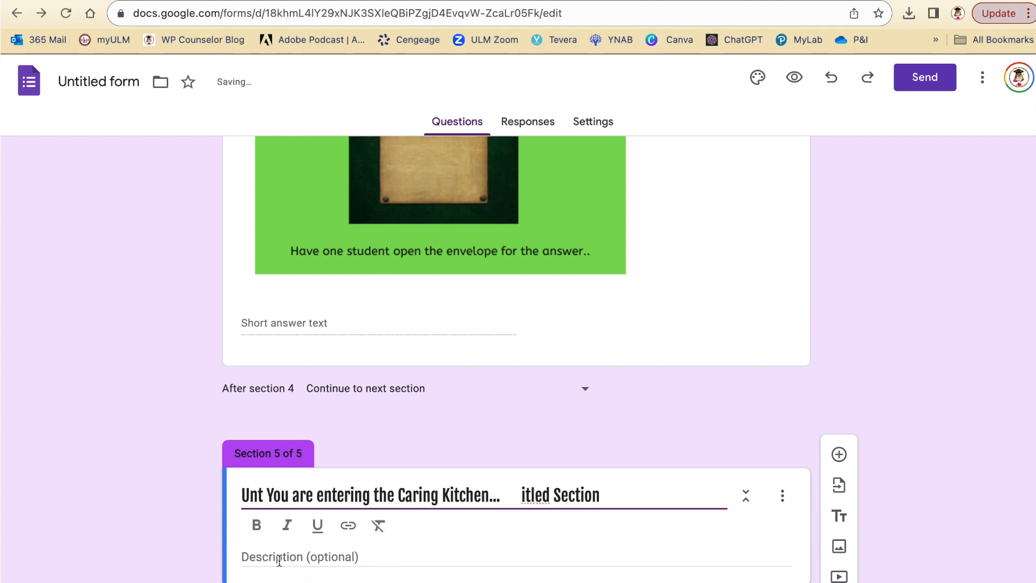
left_click_drag(617, 493, 520, 495)
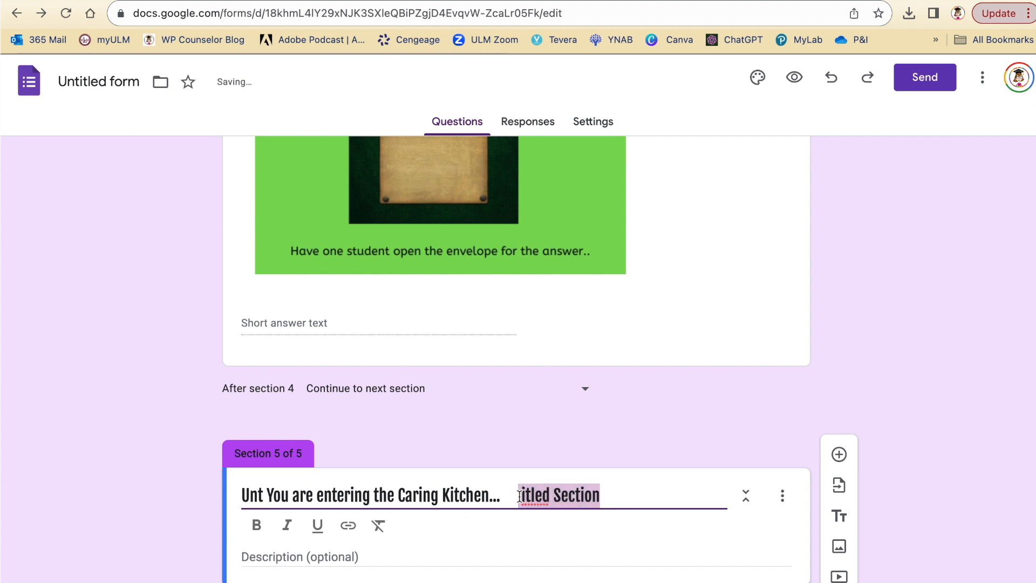
key("BackSpace")
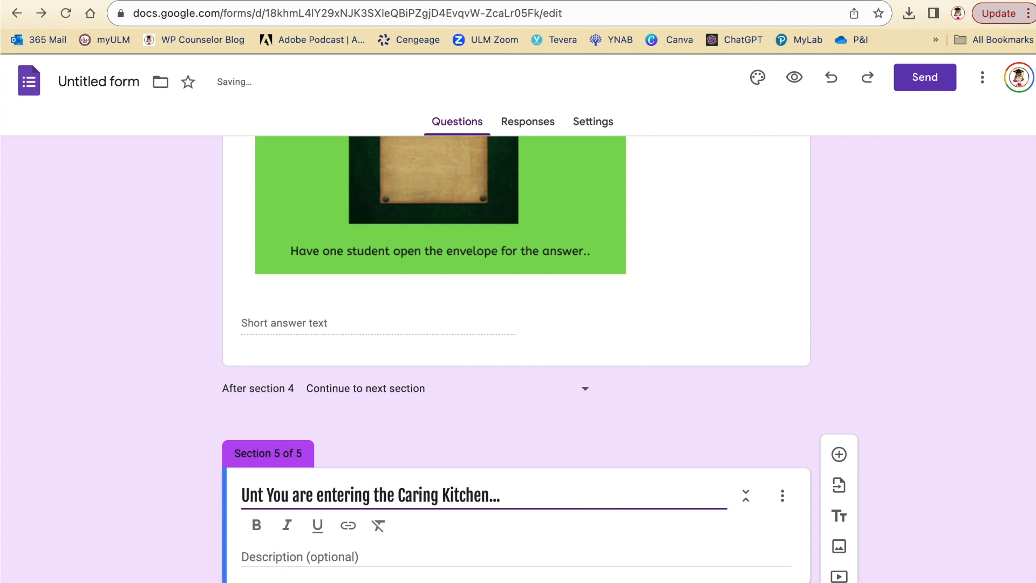
Fill section 5's description with the Caring Kitchen scene and old-pot clue text, and remove the stray "Unt" from its title
key("super+Tab")
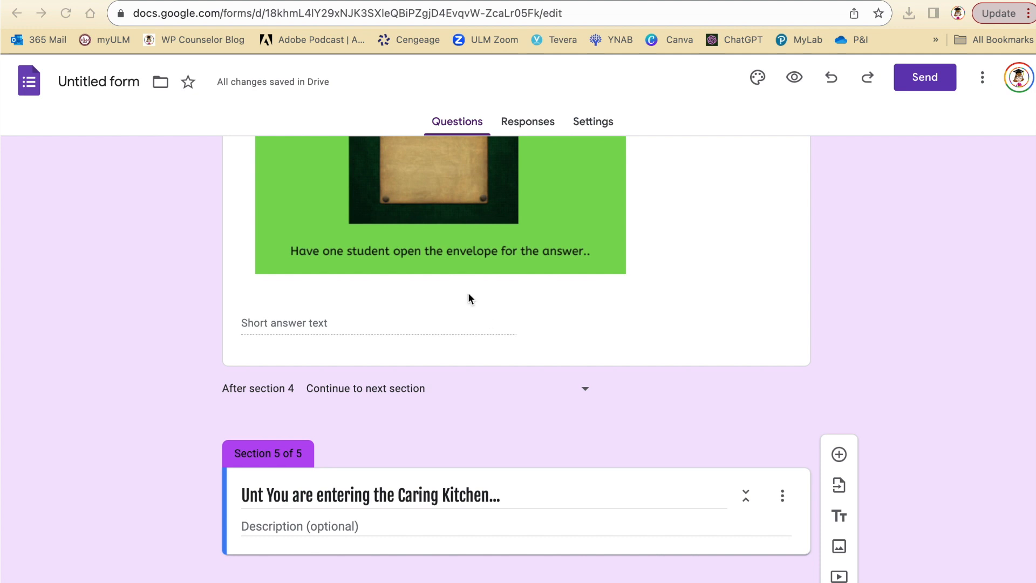
left_click(290, 520)
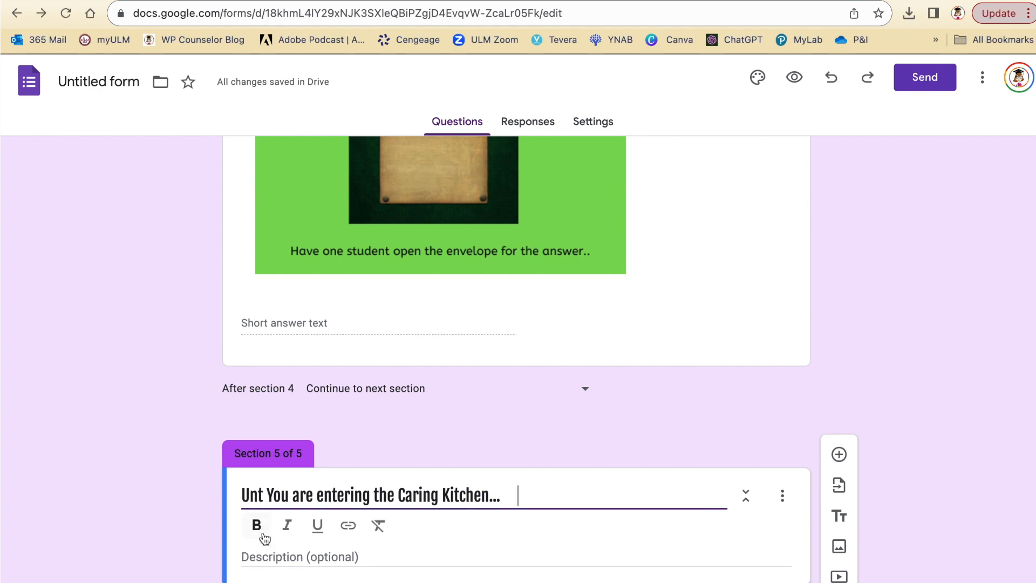
left_click(264, 553)
type("The Caring Kitchen within the mansion is a heartwarming and inviting space that focuses on the spirit of generosity, kindness, and nurturing bonds through food and shared experiences.")
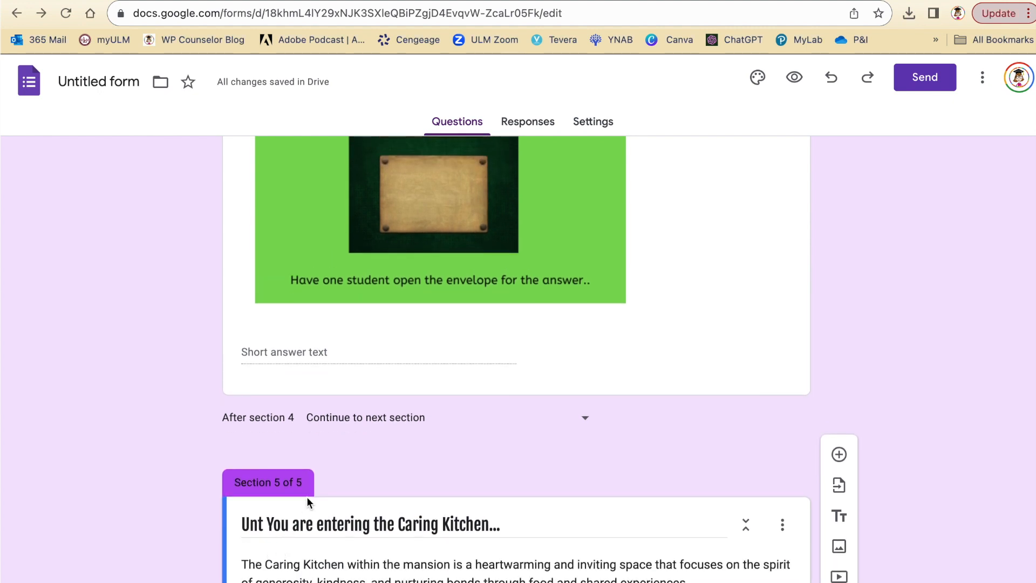
left_click_drag(264, 484, 235, 483)
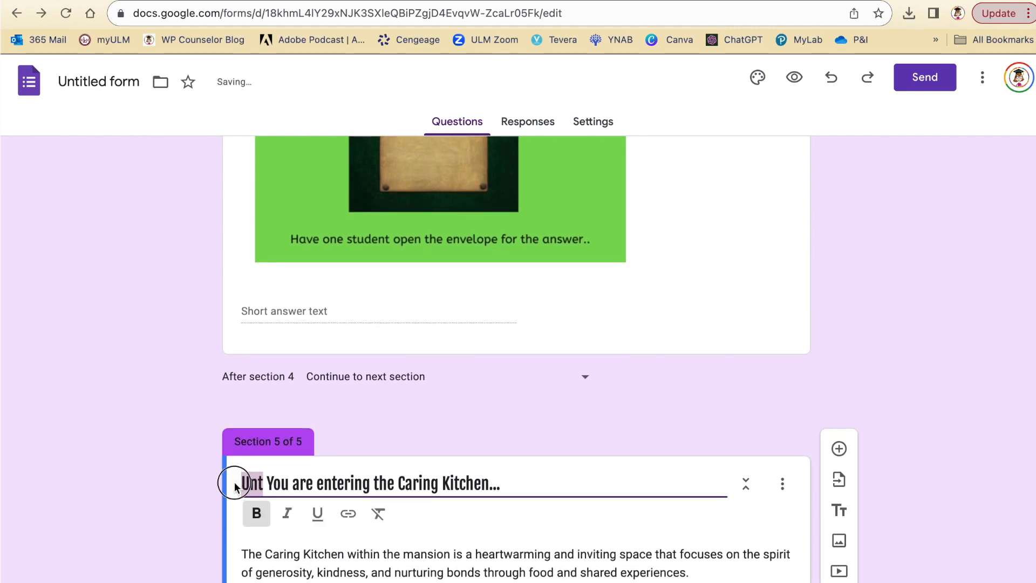
key("BackSpace")
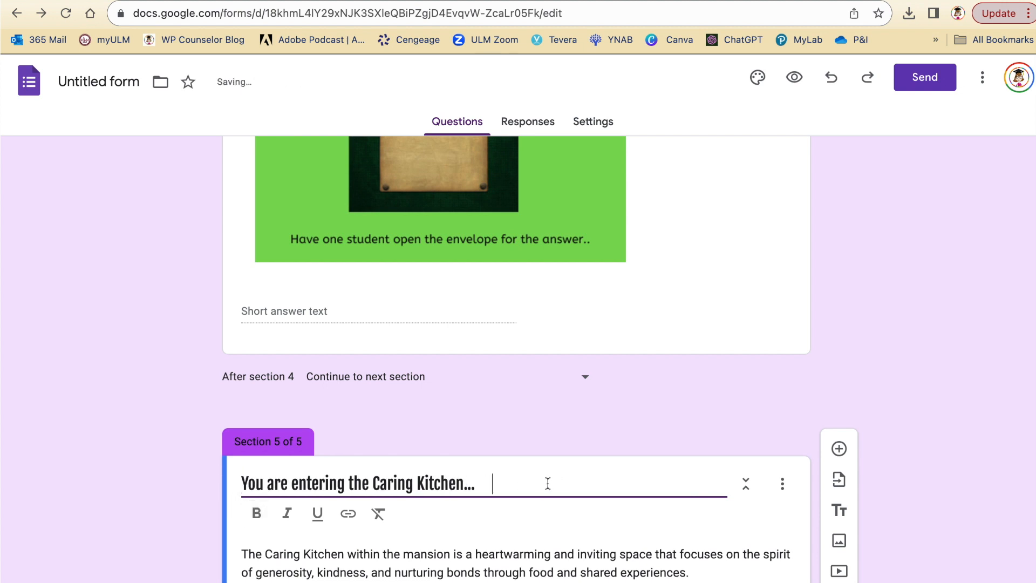
Add a short-answer question to the Caring Kitchen section and insert the letter-substitution cipher table image into it
scroll(547, 481, "down", 2)
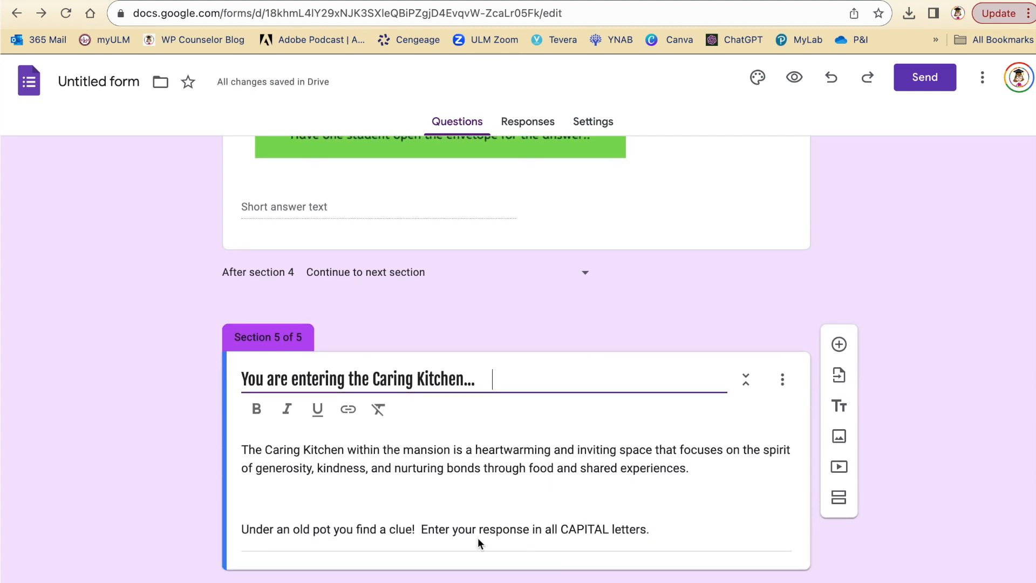
left_click(839, 345)
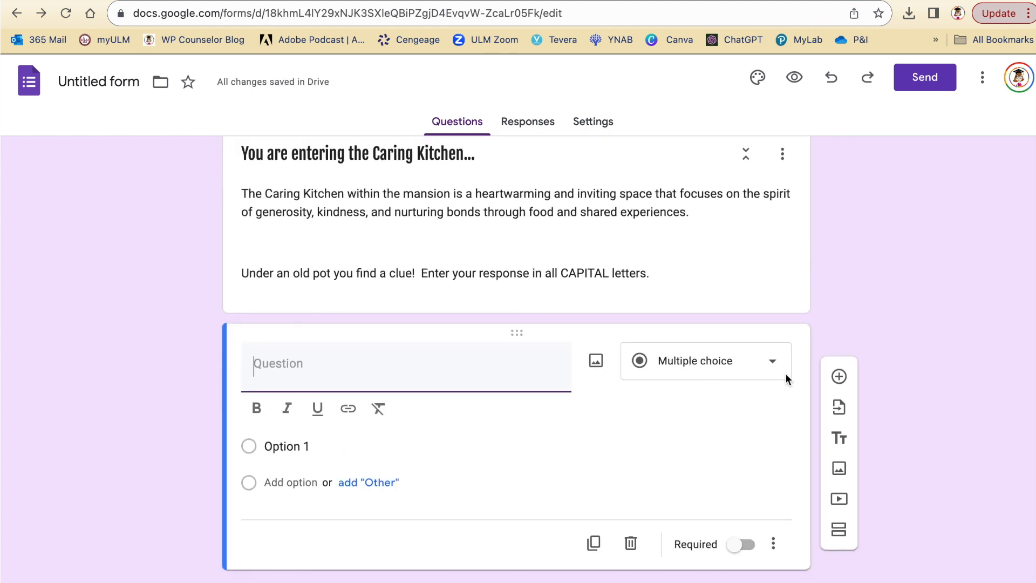
left_click(710, 375)
left_click(687, 165)
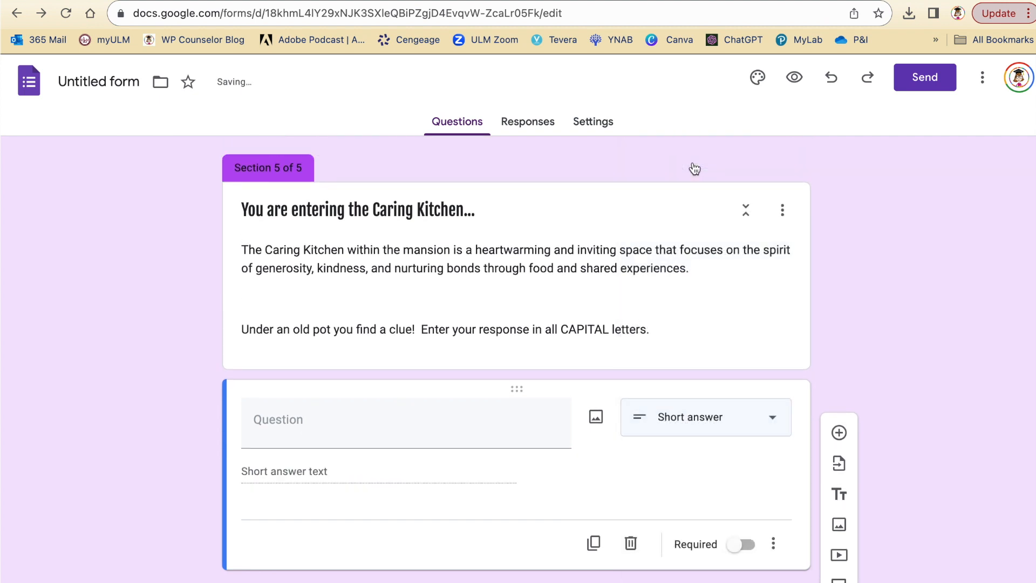
left_click(595, 418)
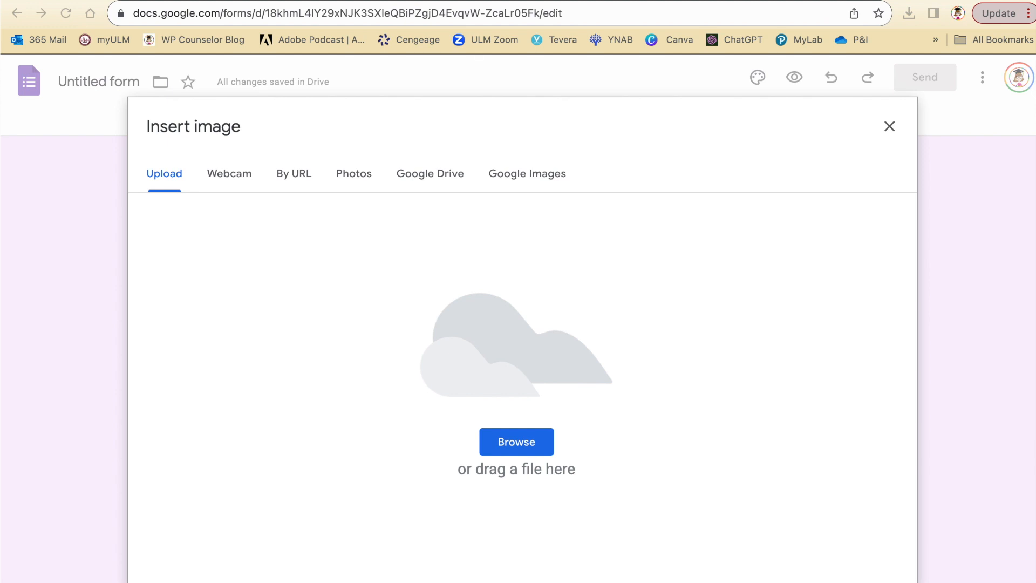
left_click_drag(16, 75, 519, 334)
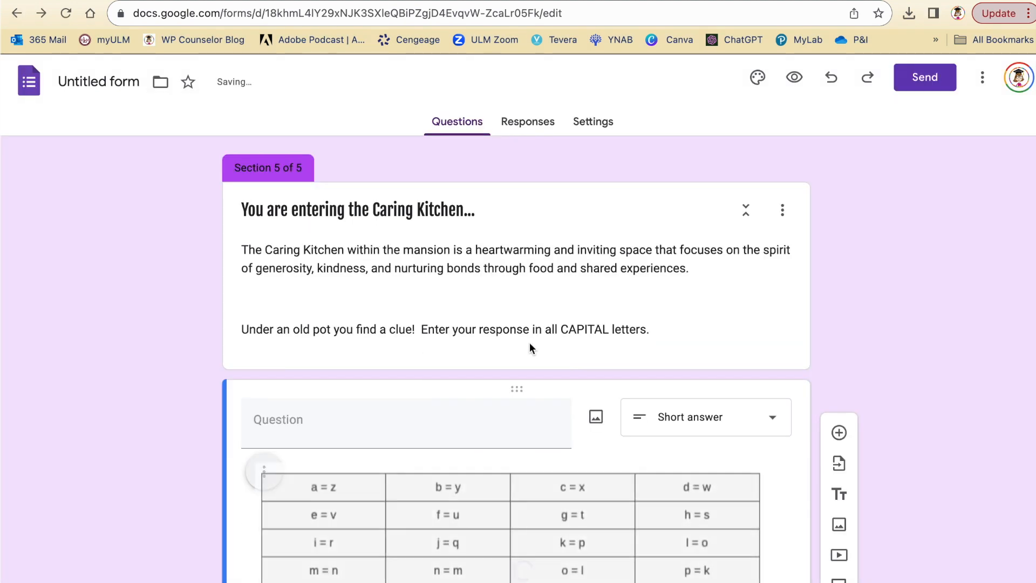
Enter "The clue reads: hfkklig" as the text of the cipher question
scroll(529, 344, "down", 4)
left_click(274, 224)
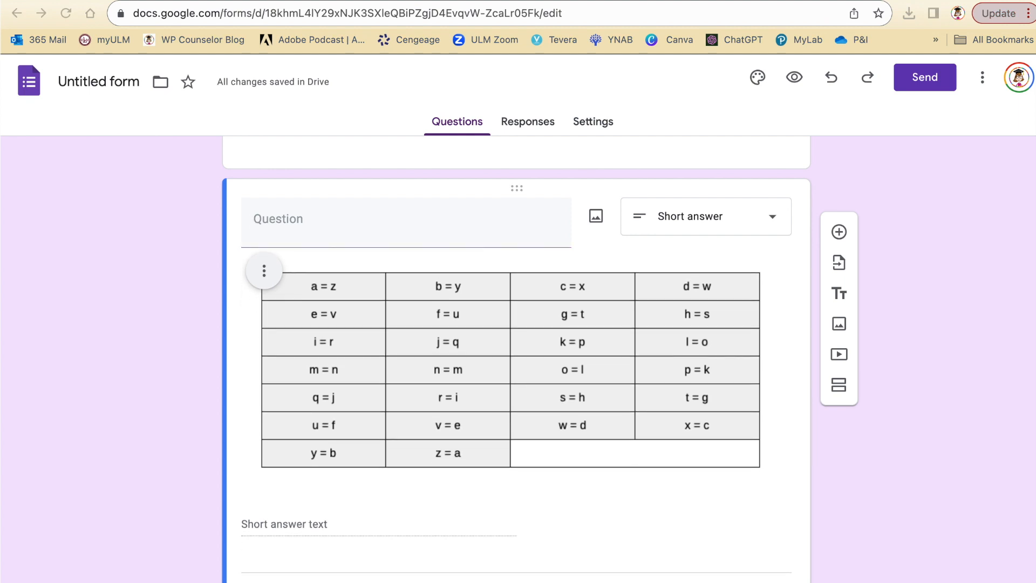
left_click(294, 231)
type("The clue reads: hfkklig")
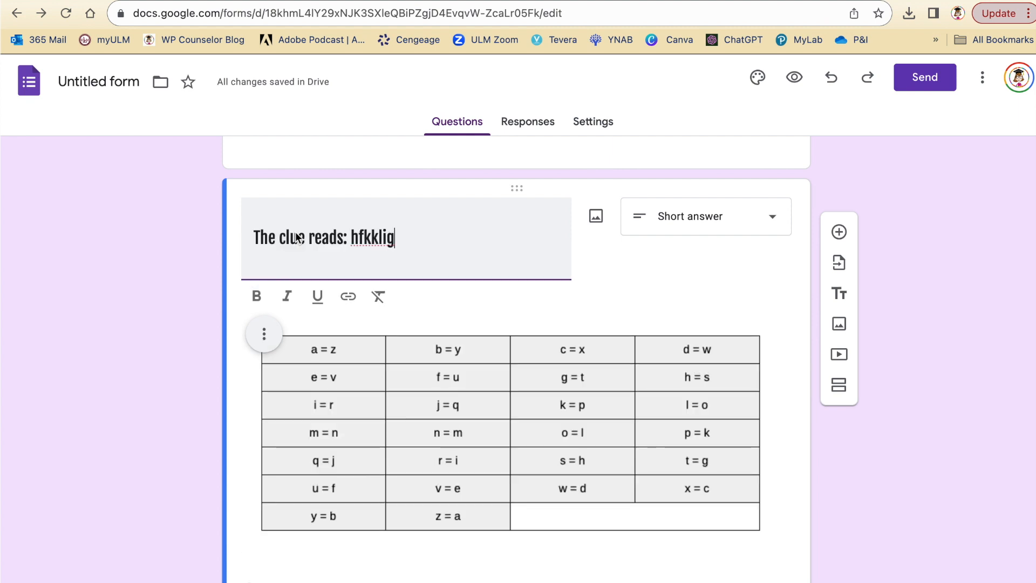
left_click(606, 285)
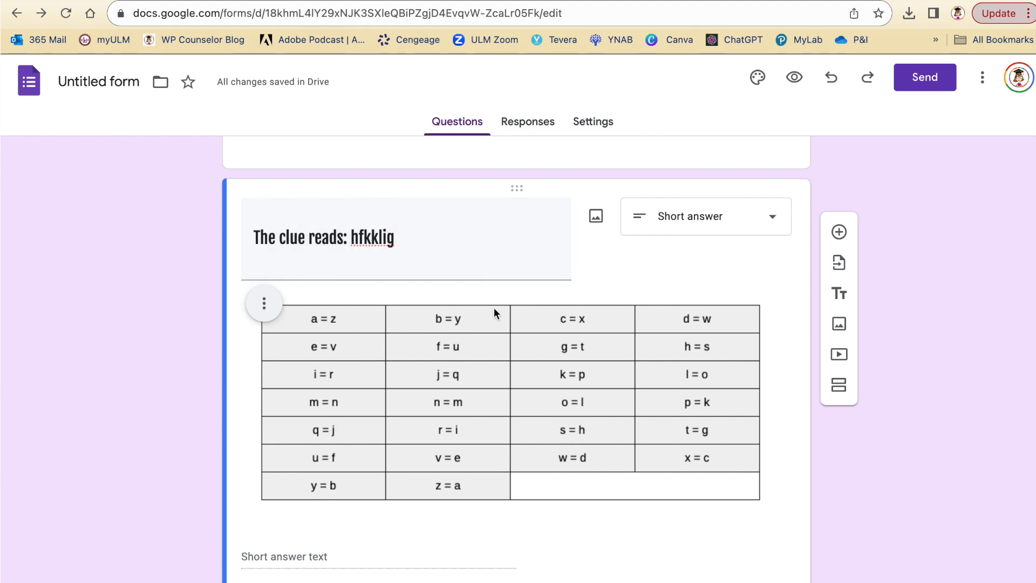
Make the cipher question required and add response validation for text that contains a given value
scroll(435, 478, "down", 3)
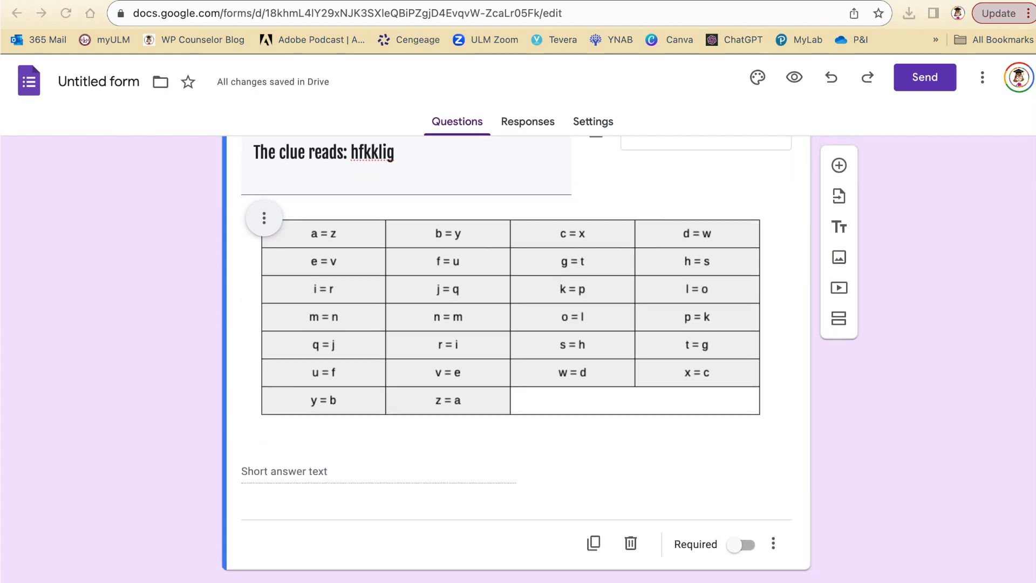
left_click(279, 465)
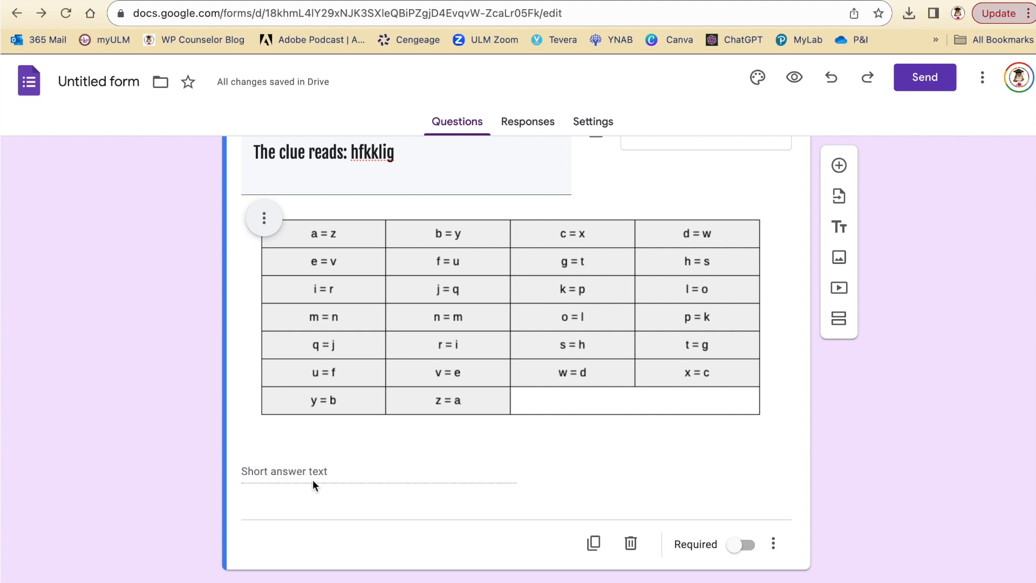
left_click(741, 545)
left_click(781, 555)
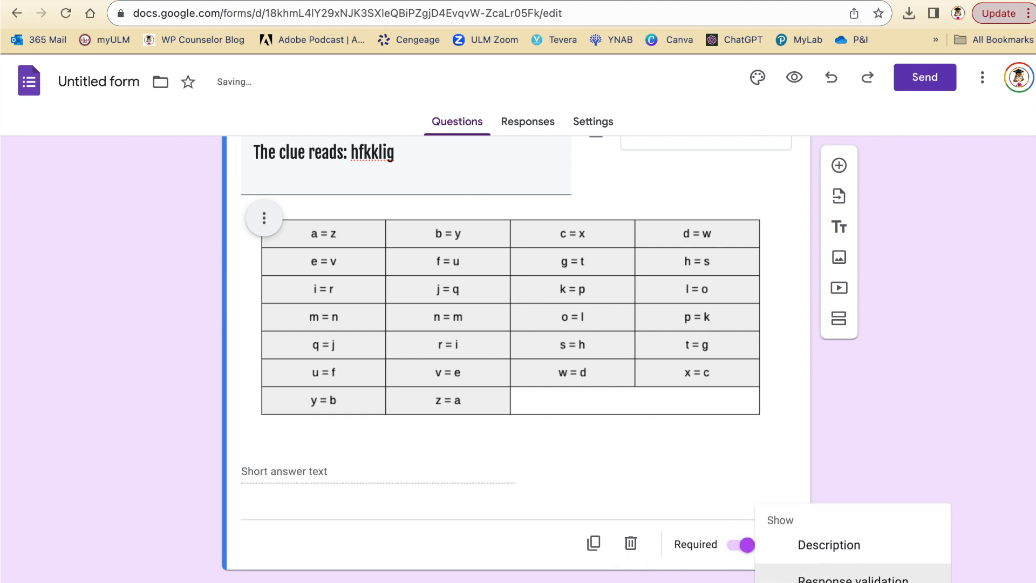
left_click(861, 578)
left_click(277, 521)
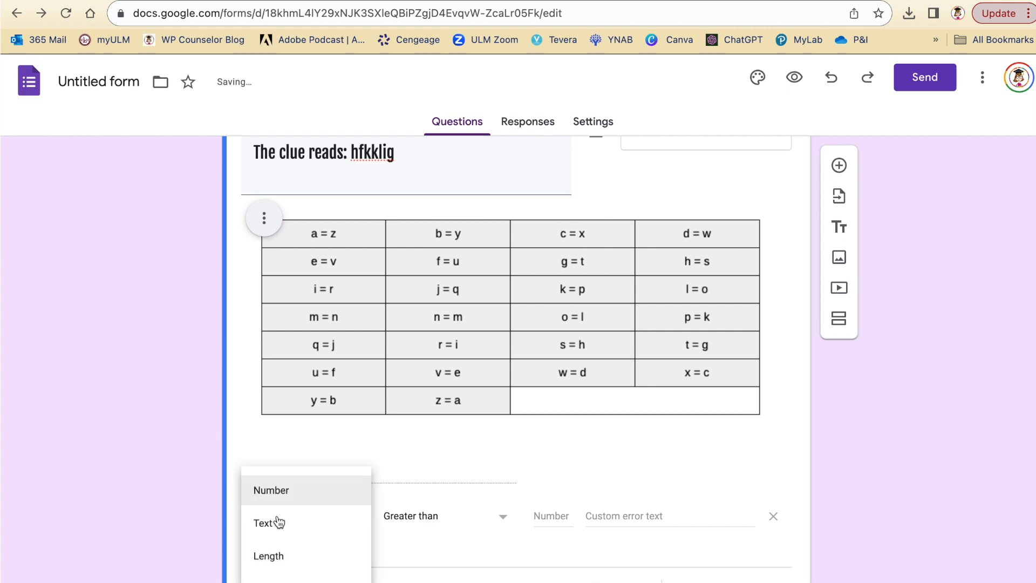
left_click(279, 525)
left_click(395, 525)
Set the cipher question's validation to require "SUPPORT", with the custom error text "Sorry! Try Again!"
left_click(545, 510)
type("SUPPORT")
left_click(682, 511)
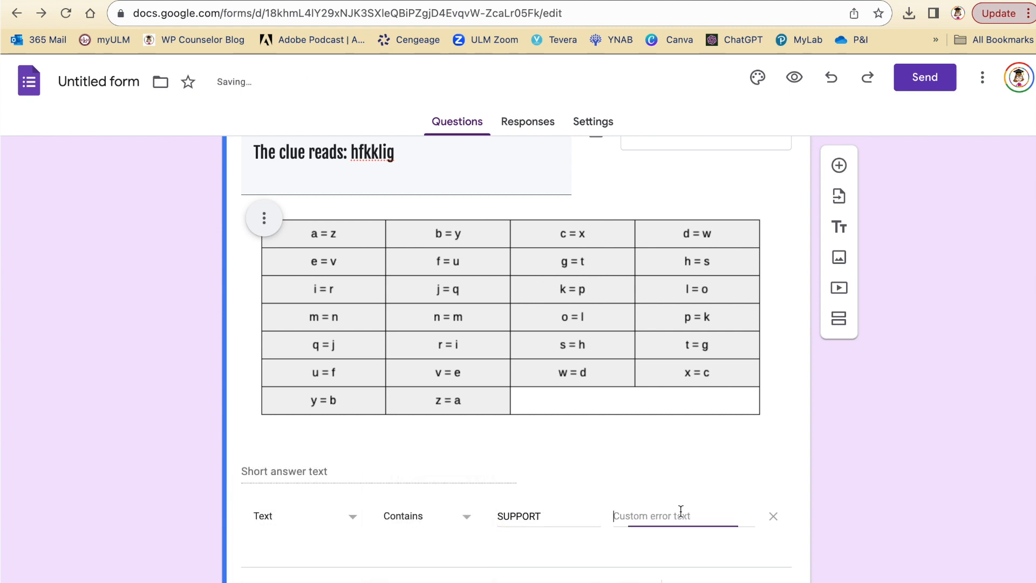
type("So")
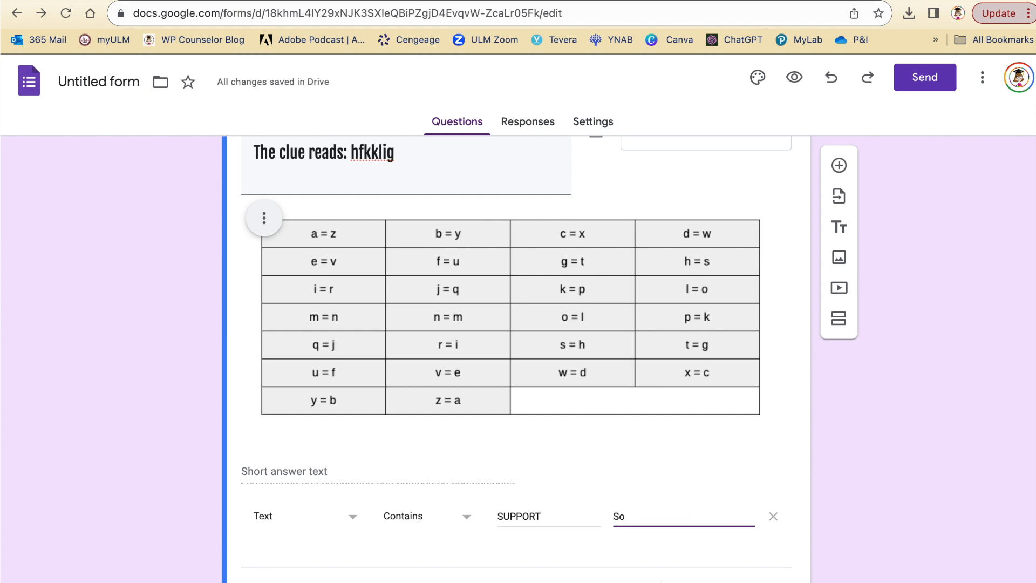
type("rry! Try Again")
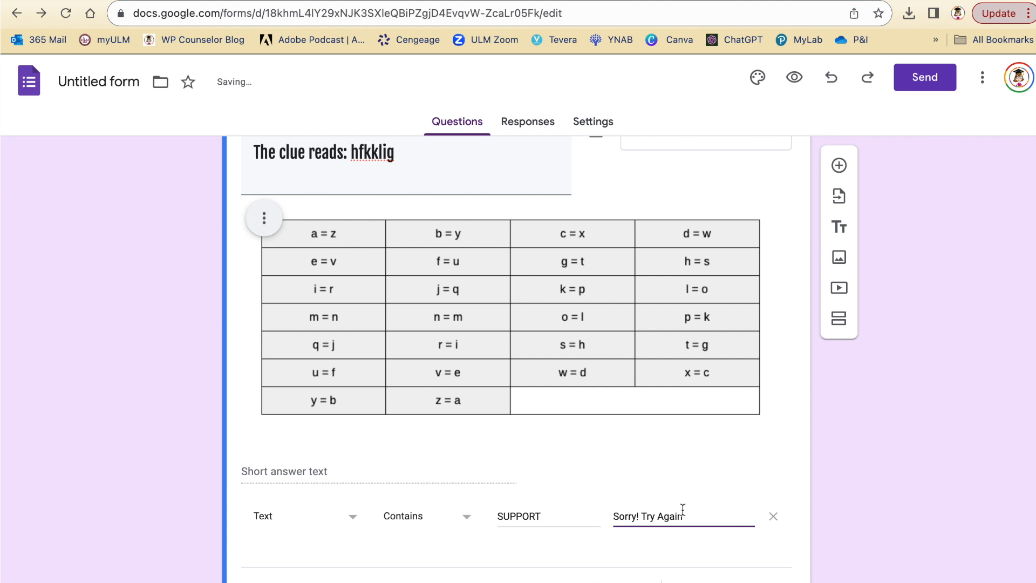
type("!")
Add a new section after the Caring Kitchen section
scroll(687, 446, "down", 2)
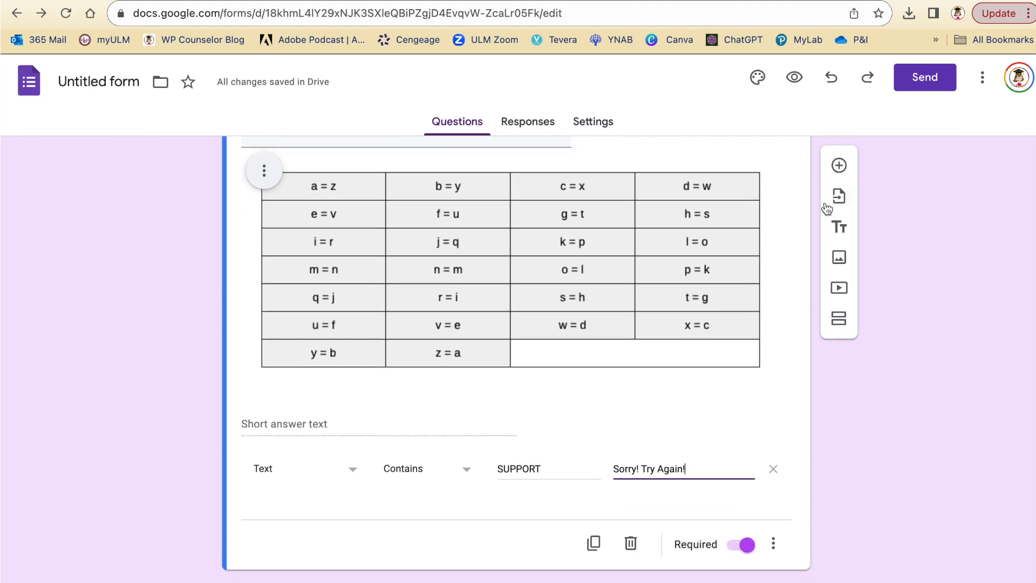
scroll(838, 196, "down", 5)
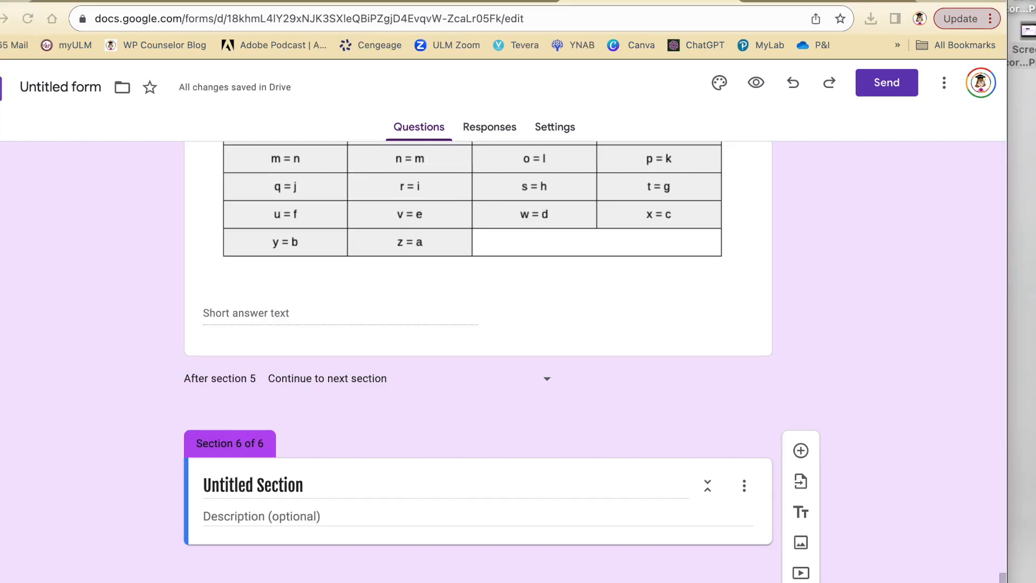
Title the new section 6 "Awesome! You have entered the Compassion Garden!"
left_click(265, 490)
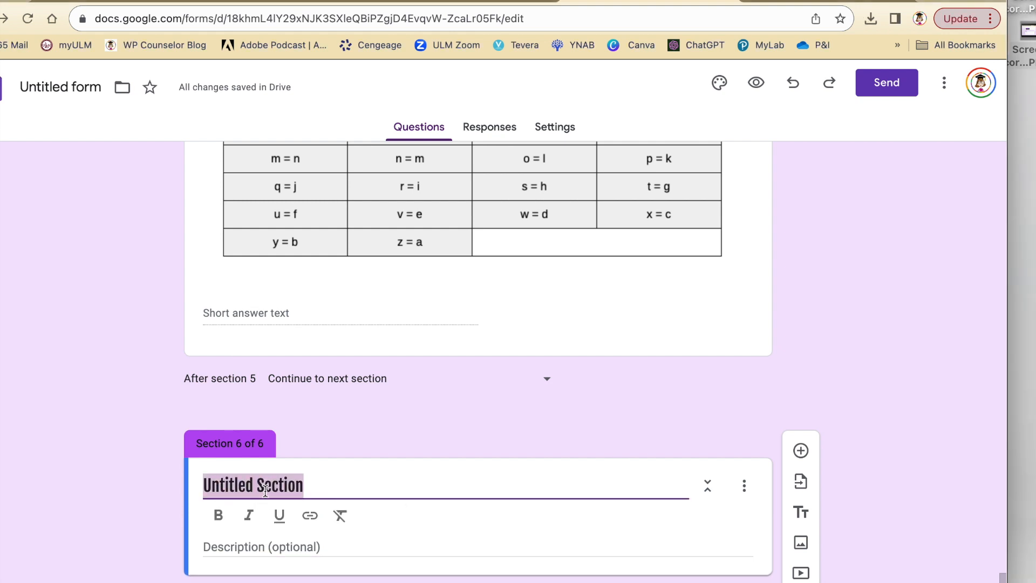
type("Awesome! You have entered the Compassion Garden!")
key("Tab")
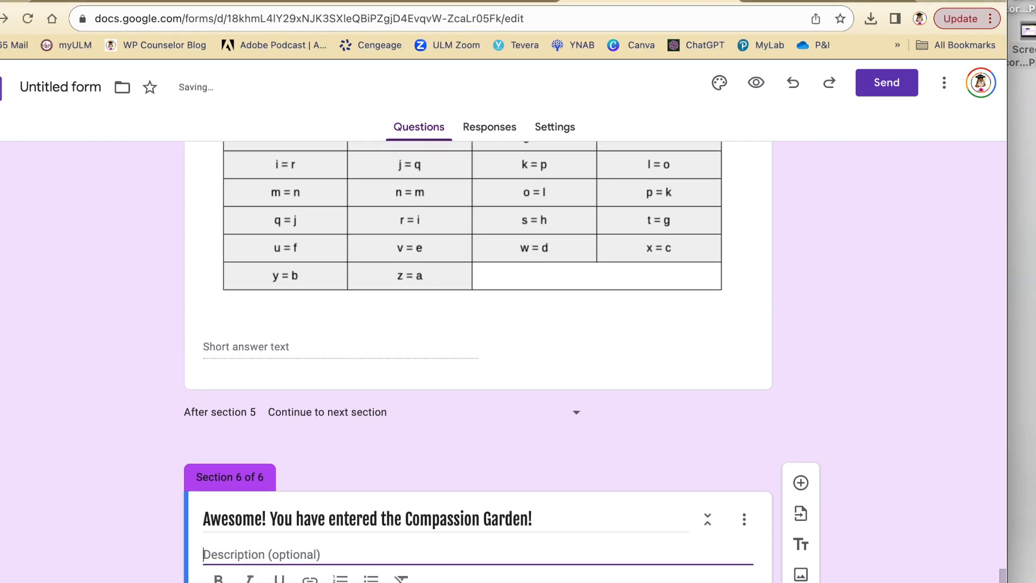
Paste the Compassion Garden room description, ending with "Under a potted plant, you find this message. Enter the answer in all CAPITAL letters!"
key("super+Tab")
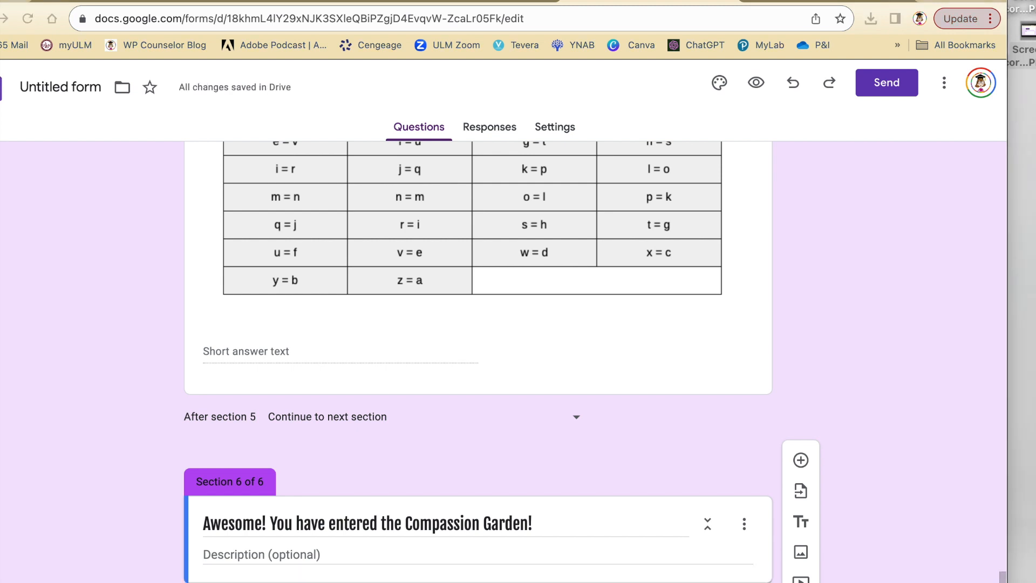
left_click(248, 559)
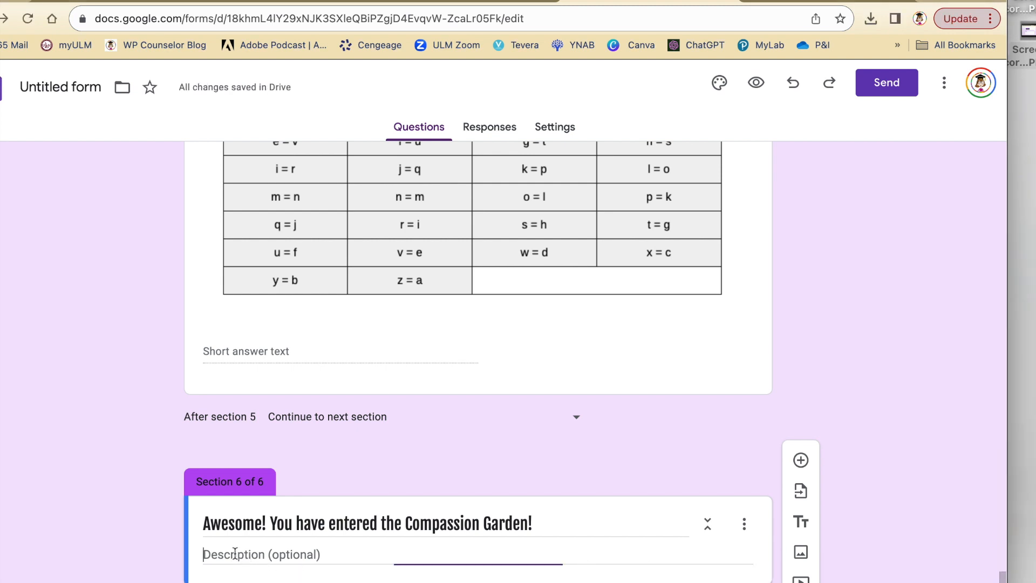
key("super+v")
scroll(644, 488, "down", 3)
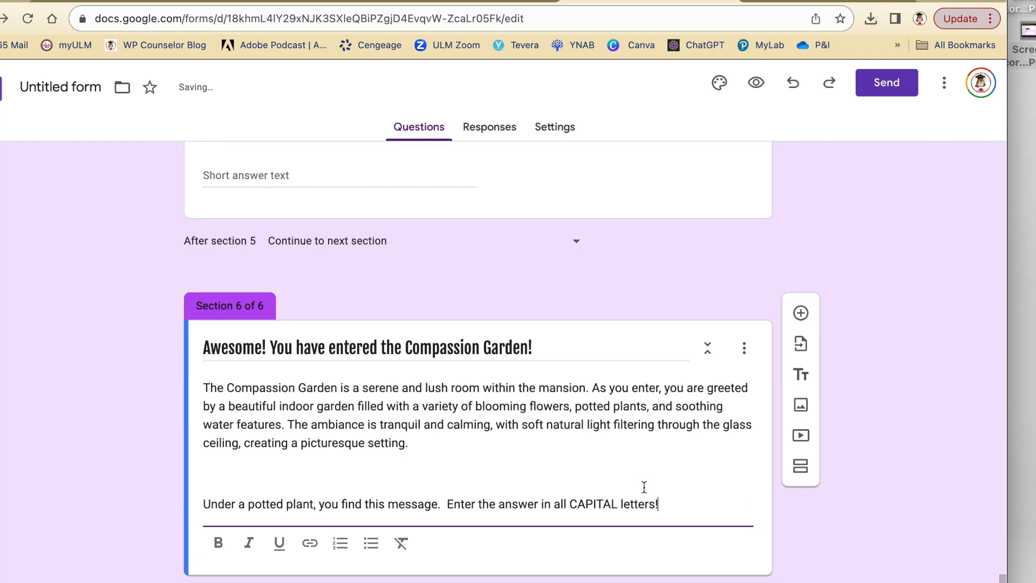
Add a question below the Compassion Garden description and make it a short answer
left_click(800, 315)
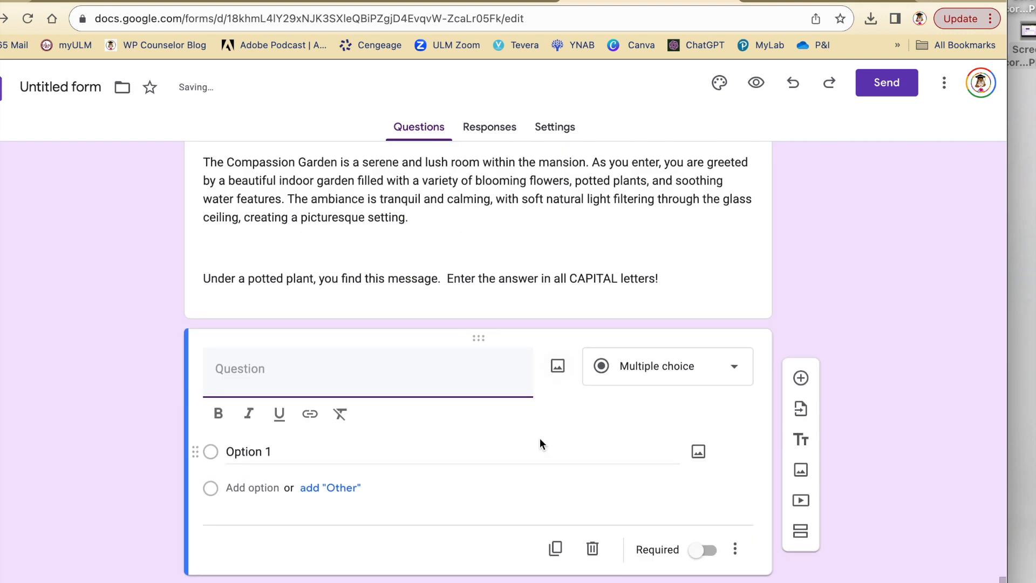
left_click(715, 372)
left_click(665, 178)
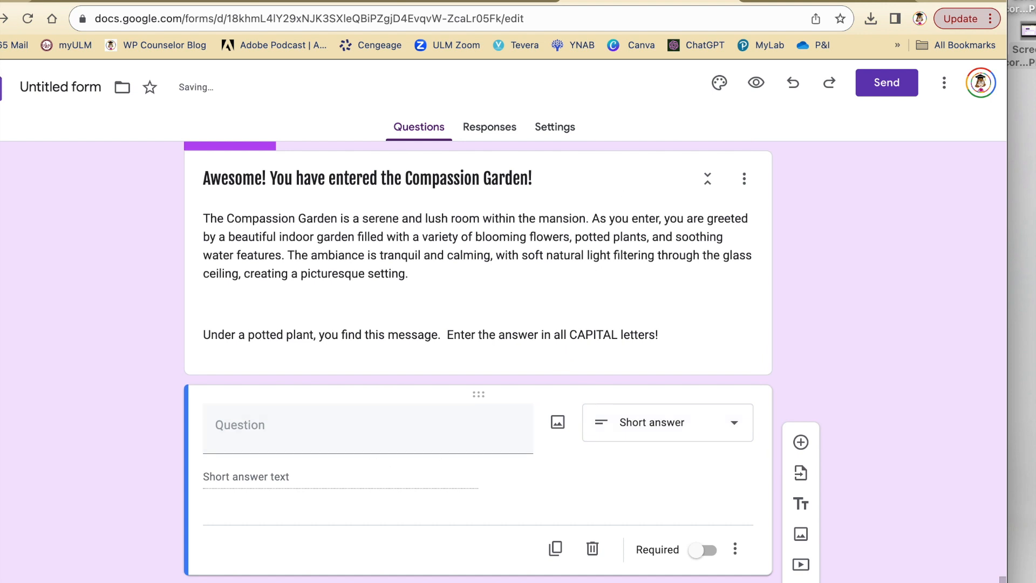
left_click(559, 425)
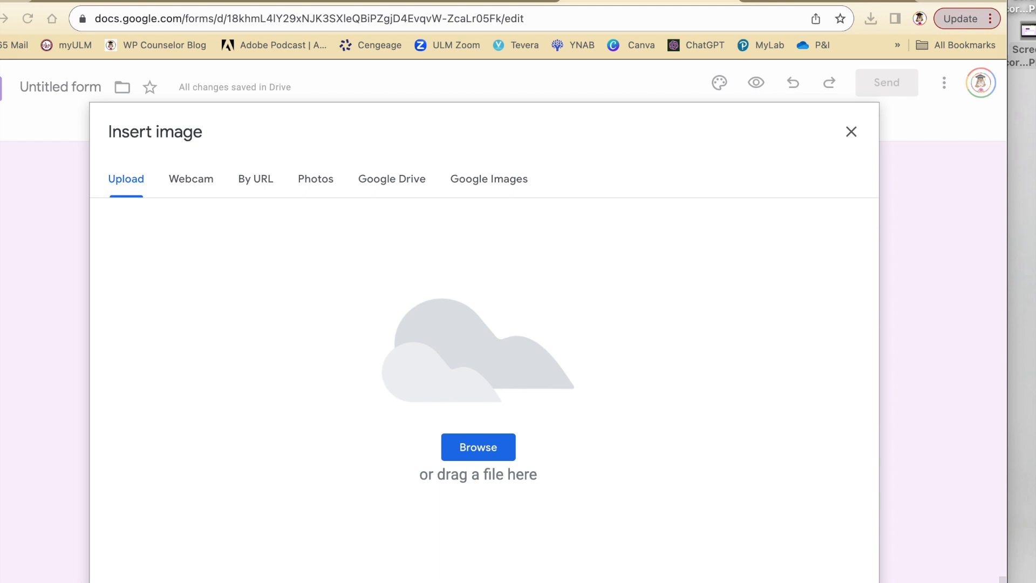
left_click_drag(1020, 49, 75, 135)
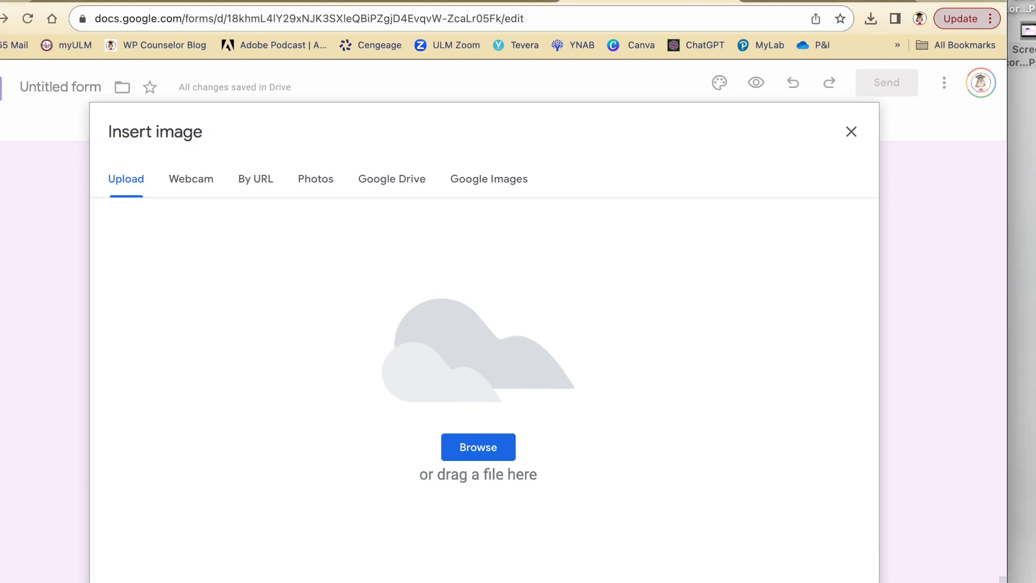
left_click(852, 132)
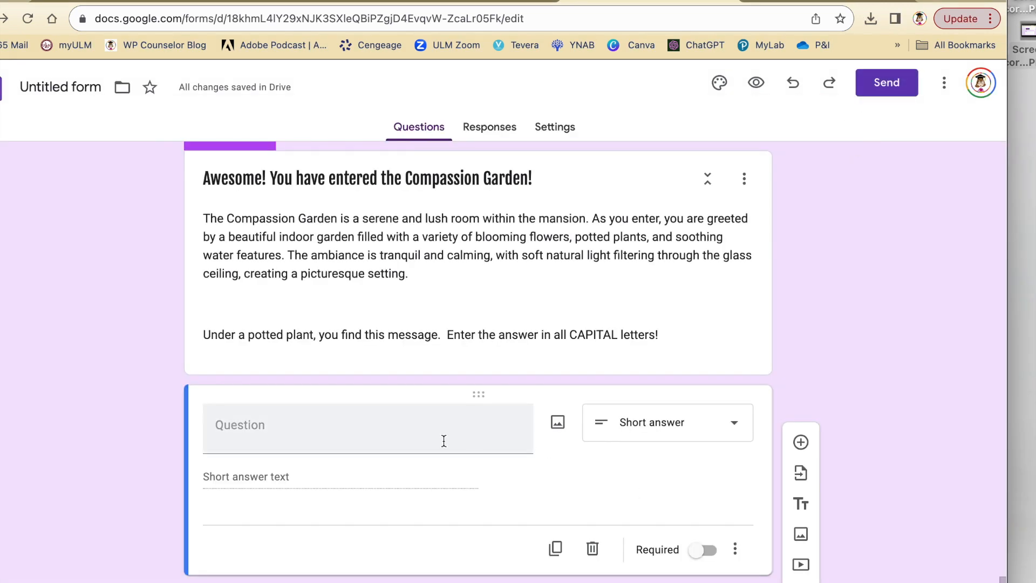
Insert the emoji cipher key image as a separate block between the Compassion Garden description and the short-answer question
left_click(539, 322)
key("super+a")
left_click(801, 294)
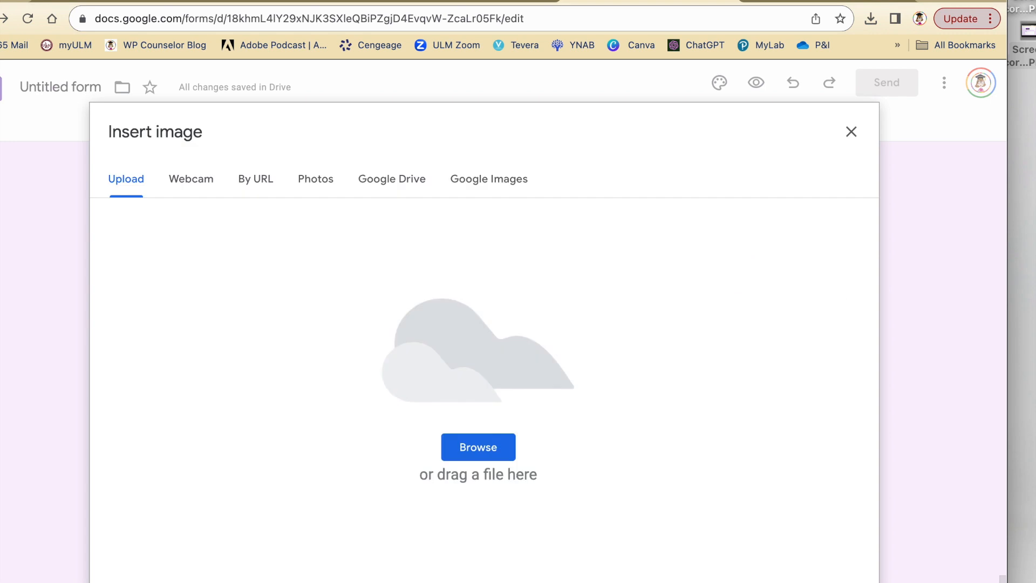
left_click_drag(1027, 31, 541, 326)
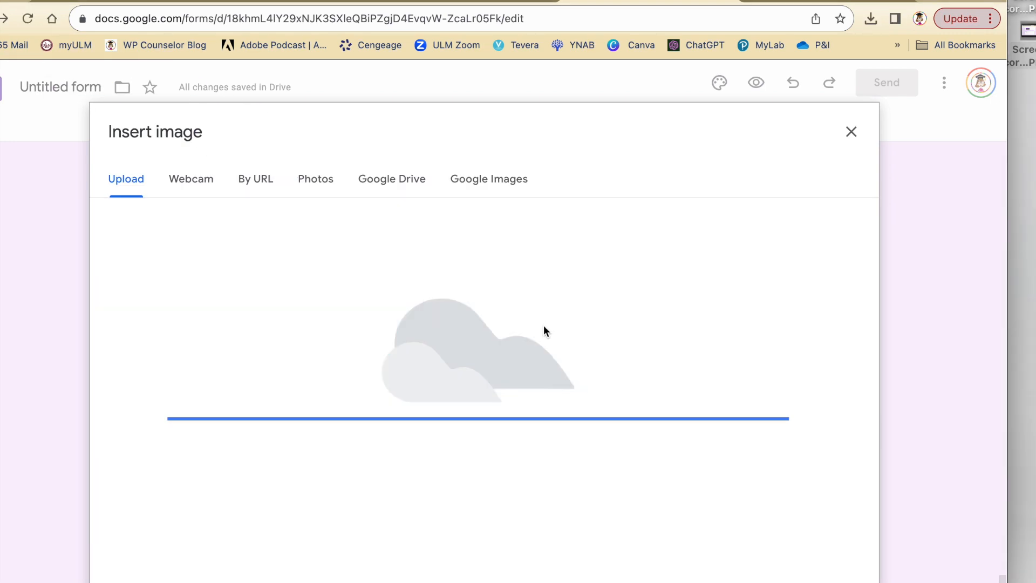
scroll(544, 328, "down", 5)
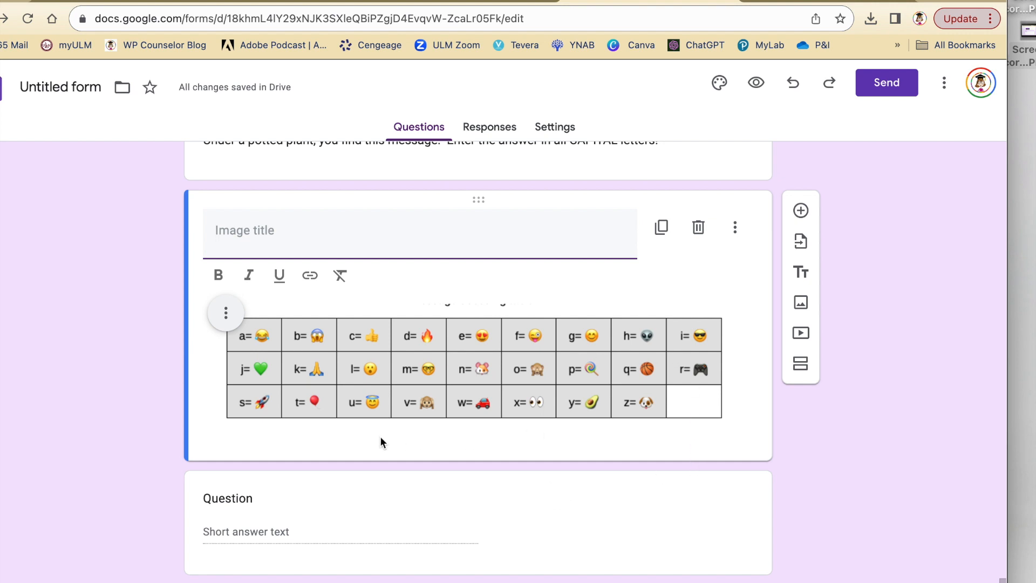
Insert the emoji-coded message image into the short-answer question below the cipher key
left_click(277, 526)
left_click(556, 487)
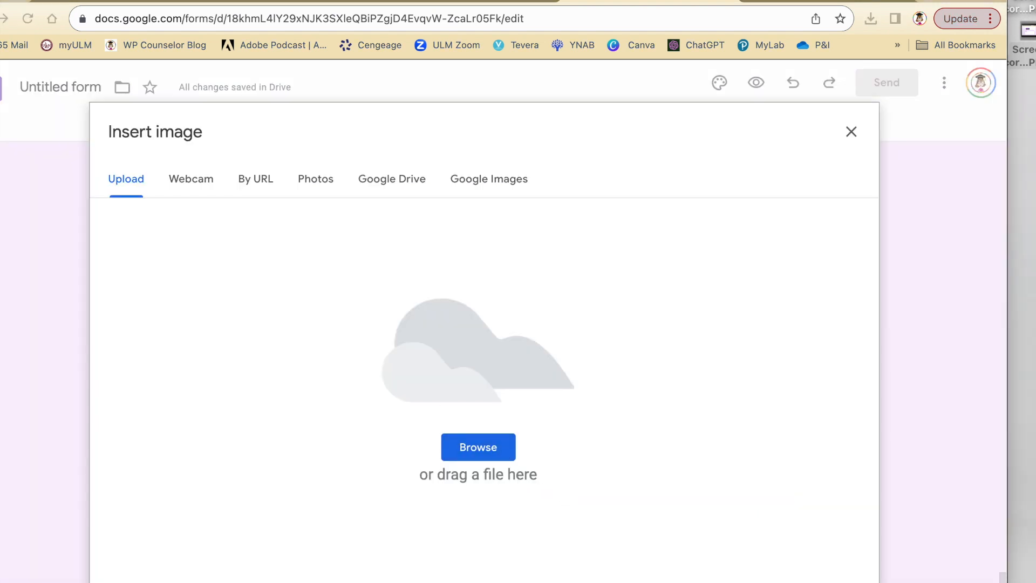
left_click_drag(1023, 32, 485, 314)
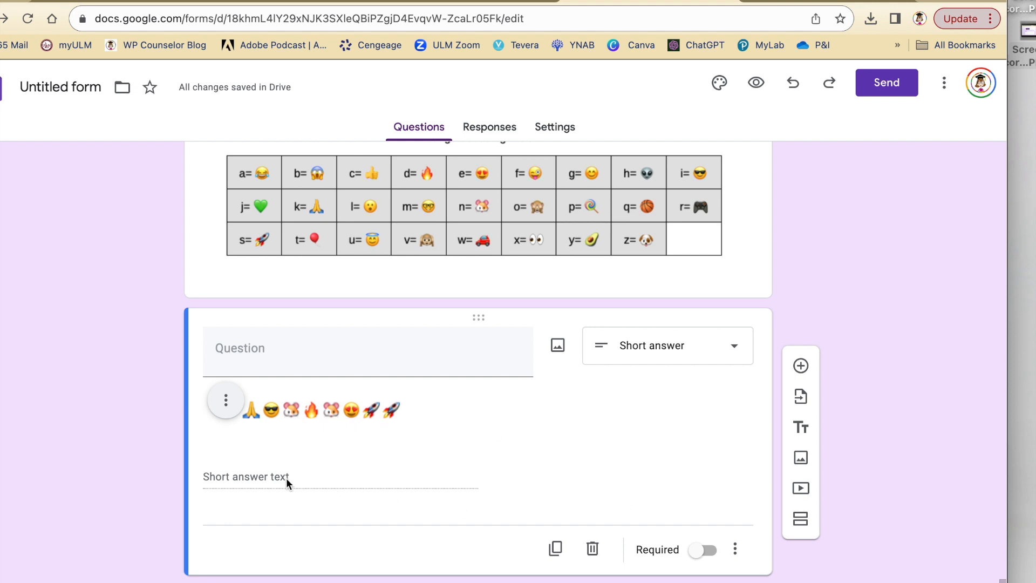
Make the emoji message question required and add response validation for text that contains a given value
left_click(704, 550)
left_click(735, 549)
left_click(788, 580)
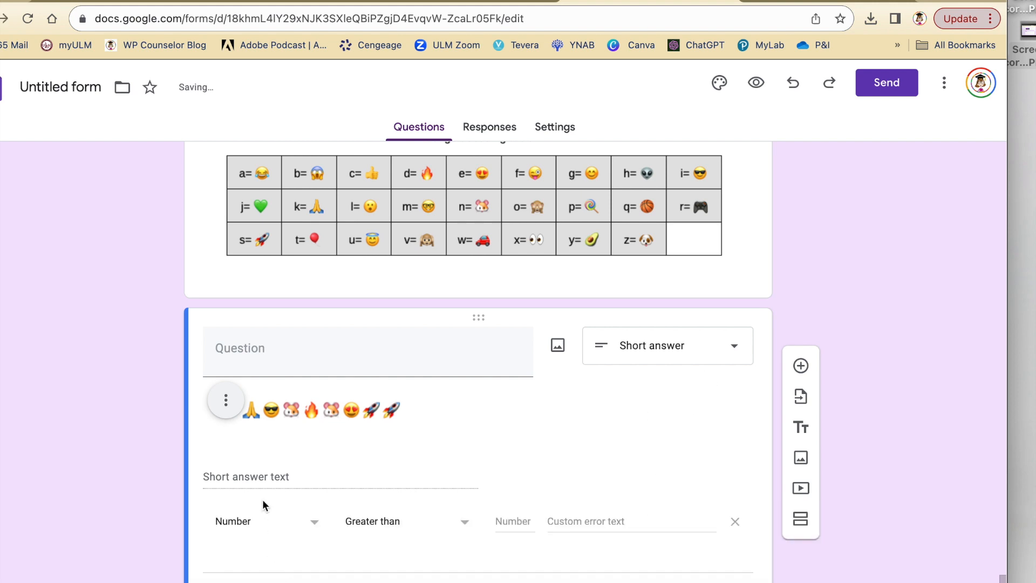
left_click(244, 530)
left_click(243, 529)
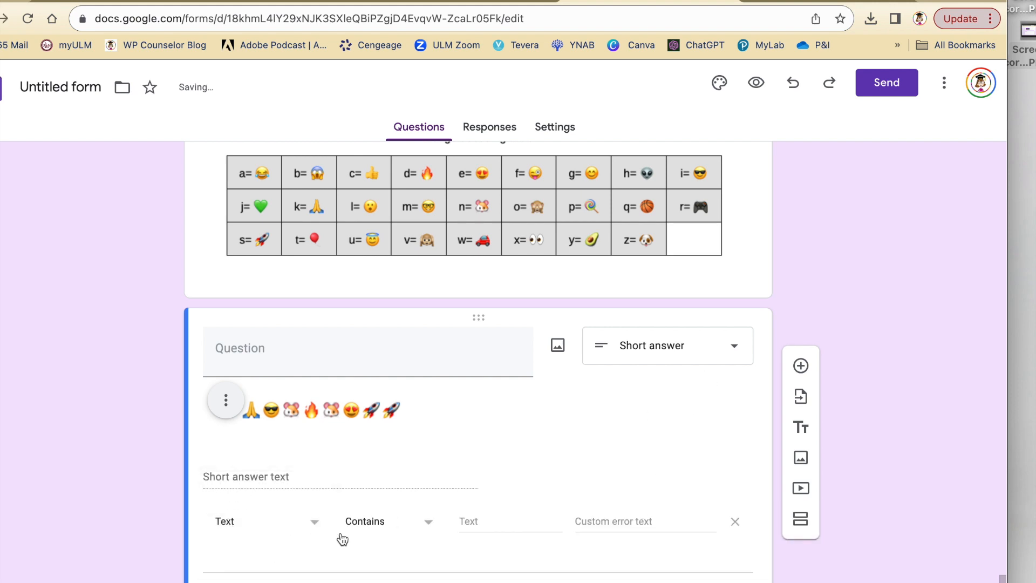
Set the emoji question's validation to require "KINDNESS", with the custom error text "Oops! Try again!"
left_click(478, 521)
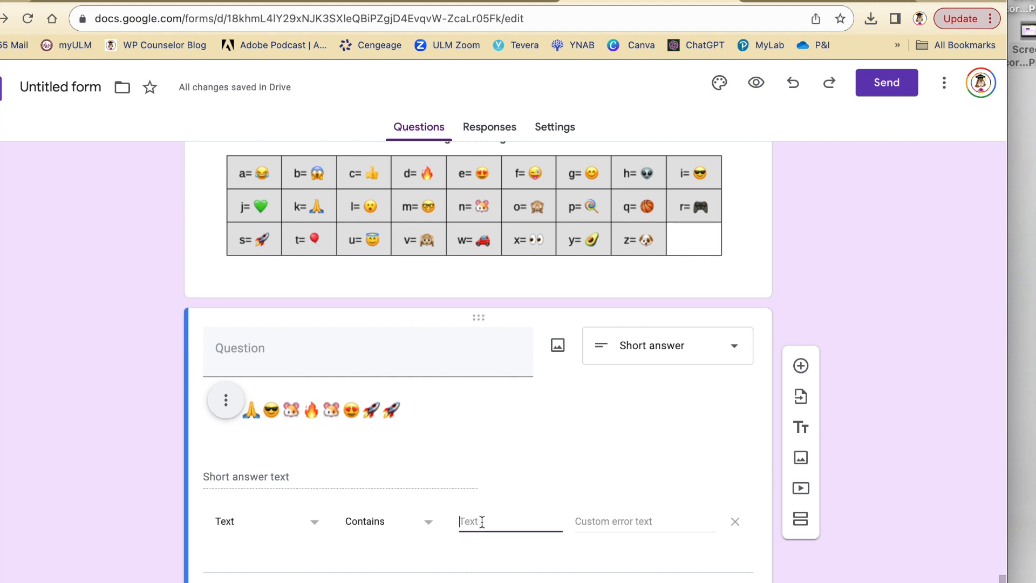
type("KINDNESS")
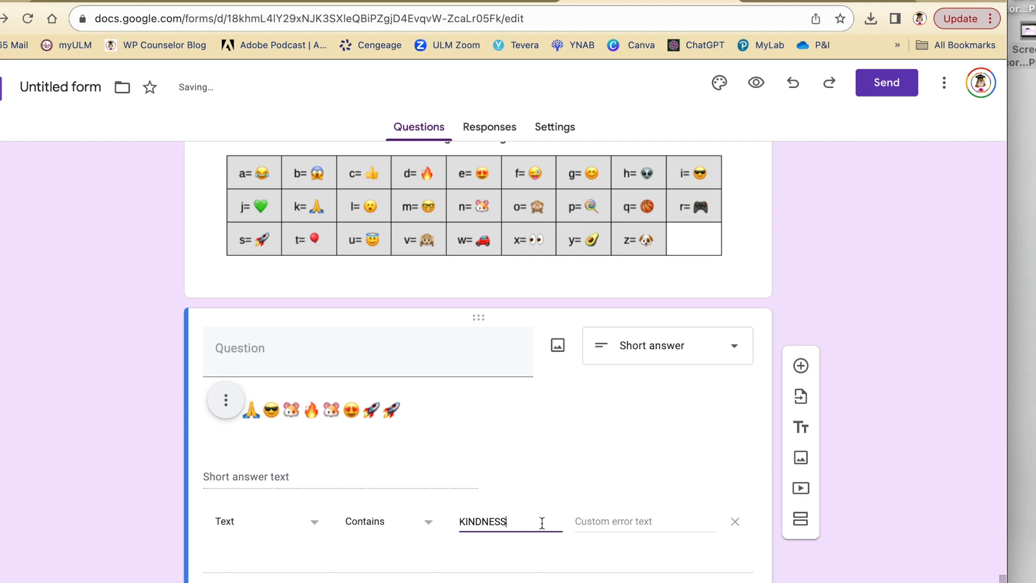
left_click(629, 519)
type("Oops")
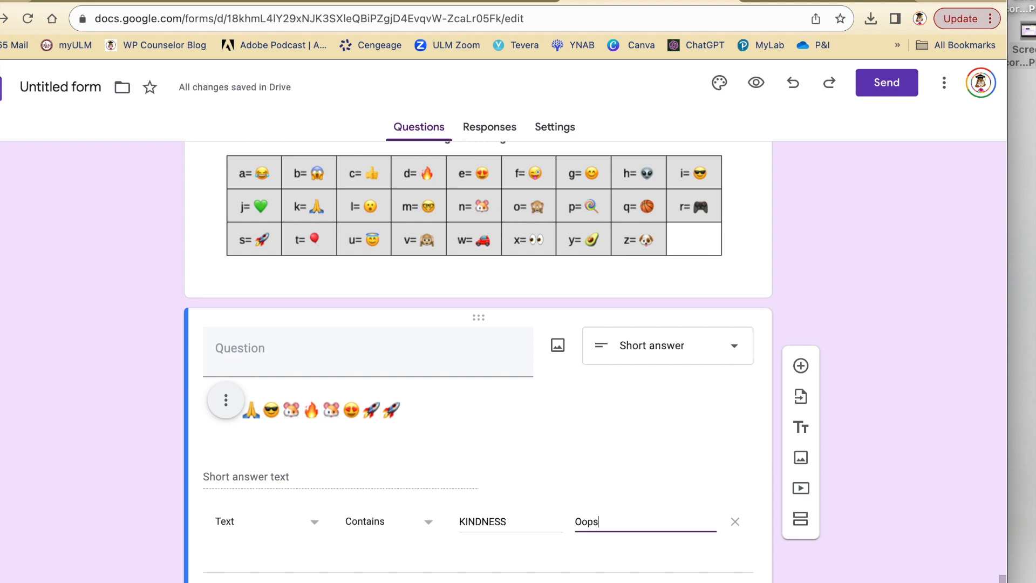
type("! Try again!")
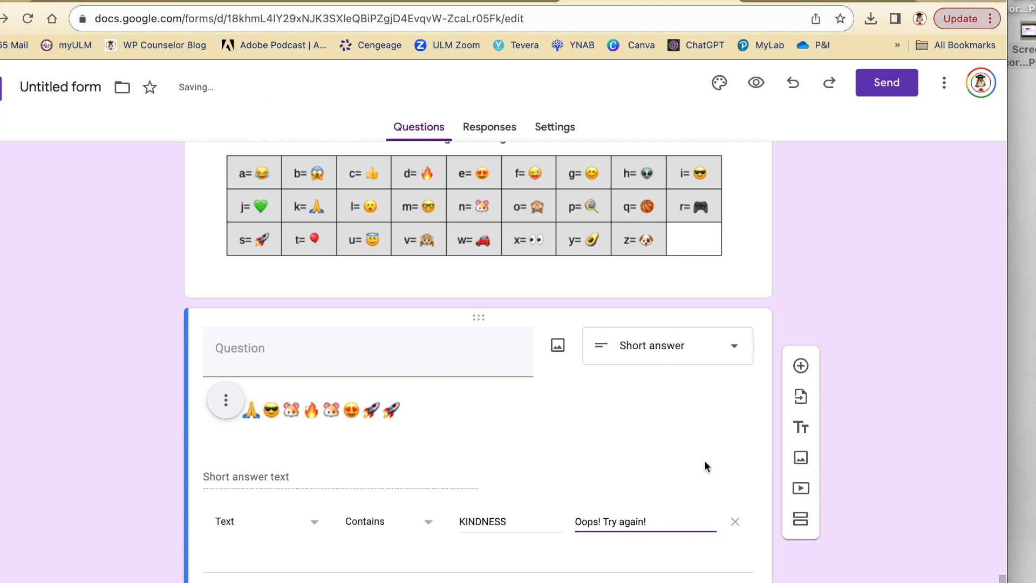
scroll(705, 466, "down", 1)
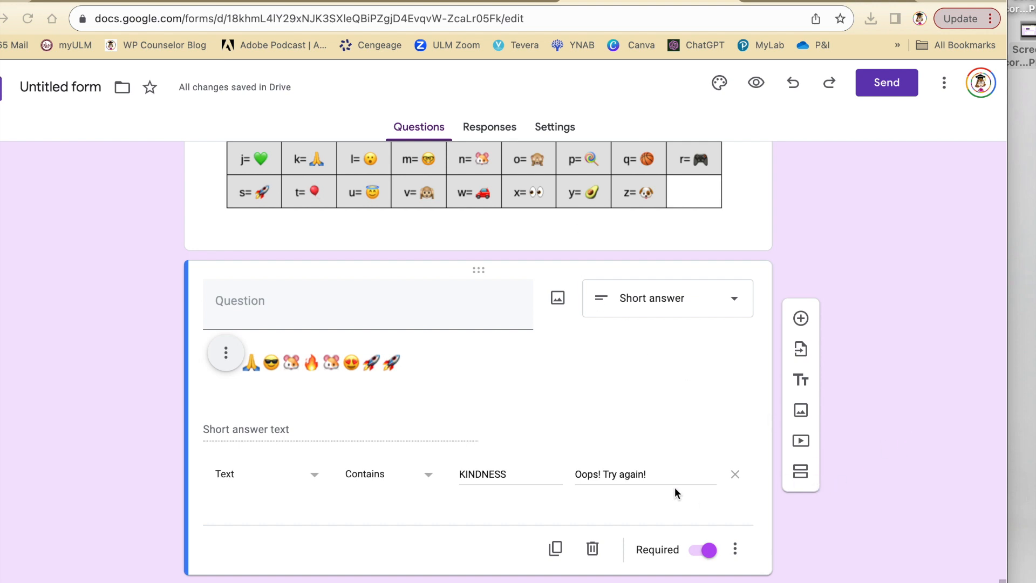
Add a section titled "Congratulations! You are now in the Harmony Library- the final room you must pass through to leave the mansion."
left_click(802, 473)
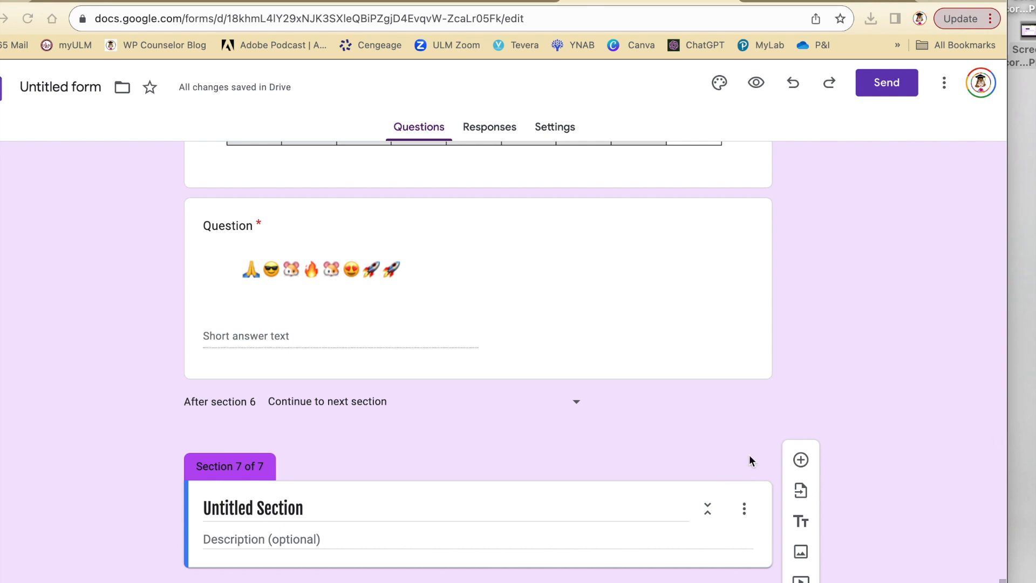
left_click(263, 516)
left_click_drag(313, 510, 196, 506)
type("Congratulations!  You are now in the Harmony Library- the final room you must pass through to leave the mansion.")
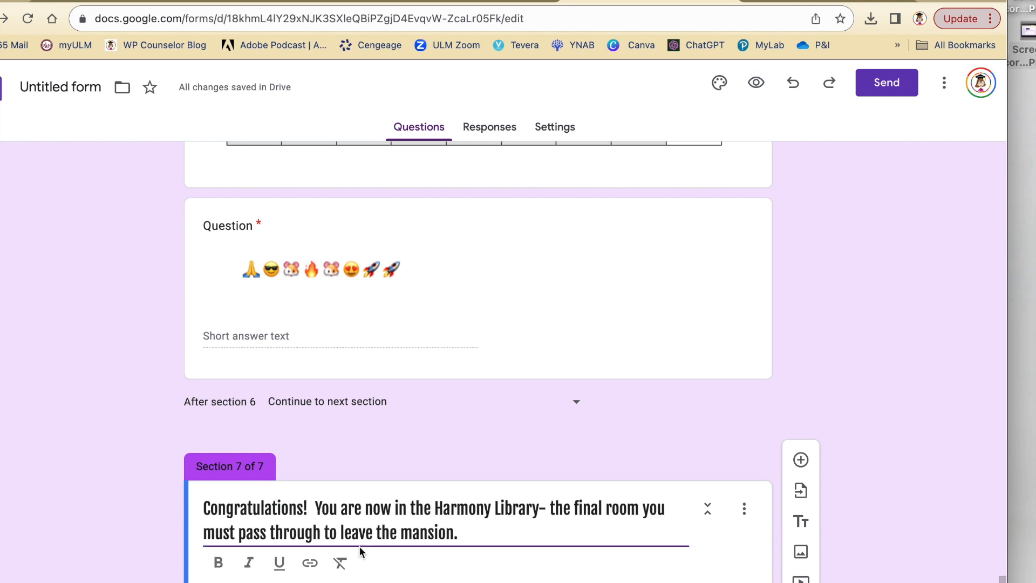
Paste the Harmony Library room description, ending with "In an old book, you find the final clue. Work together to solve the riddle."
scroll(360, 551, "down", 1)
key("super+Tab")
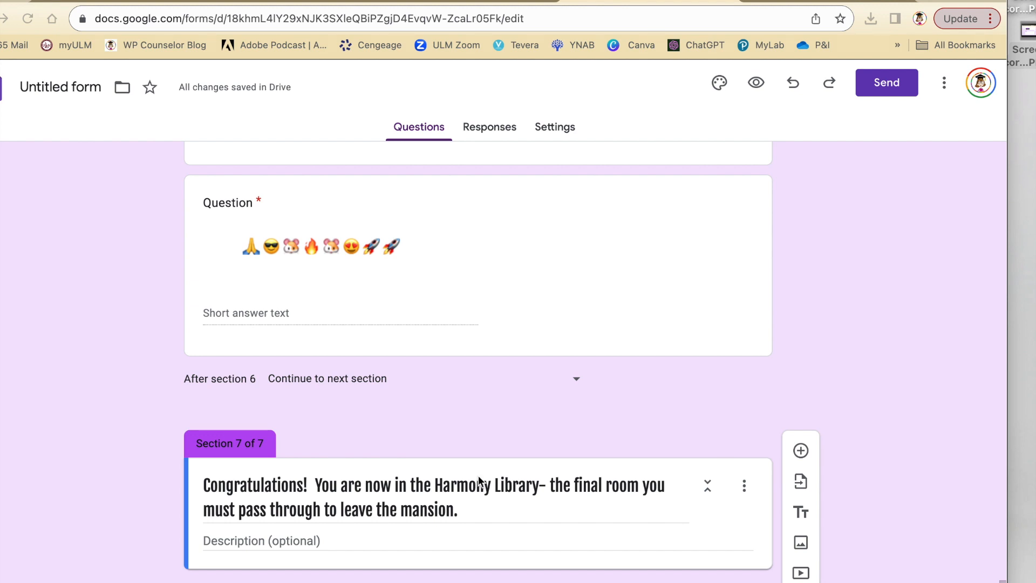
left_click(243, 540)
type("The Harmony Library within the old mansion is a serene space adorned with shelves of books and calming décor in shades of pastel blues and greens.   Soft, ambient lighting creates a tranquil atmosphere, inviting participants to explore various friendship-themed literature and artifacts. Plush seating arrangements amidst cozy nooks provide a comforting environment for quiet reflection and discussion on the topics of unity and companionship.   In an old book, you find the final clue. Work together to solve the riddle.")
scroll(544, 422, "down", 4)
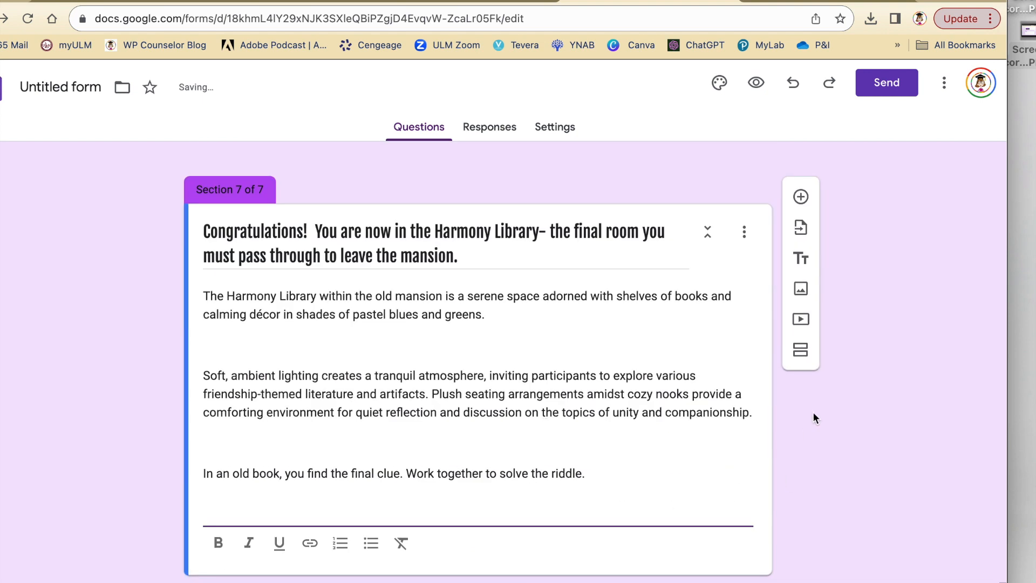
Add a question to the Harmony Library section and insert the yellow riddle image into it
left_click(801, 197)
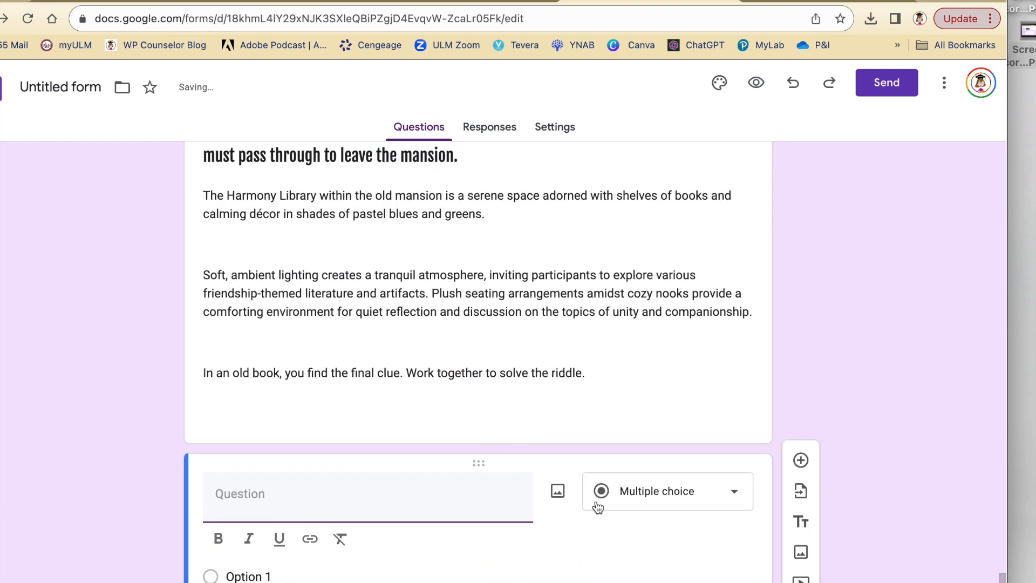
left_click(558, 493)
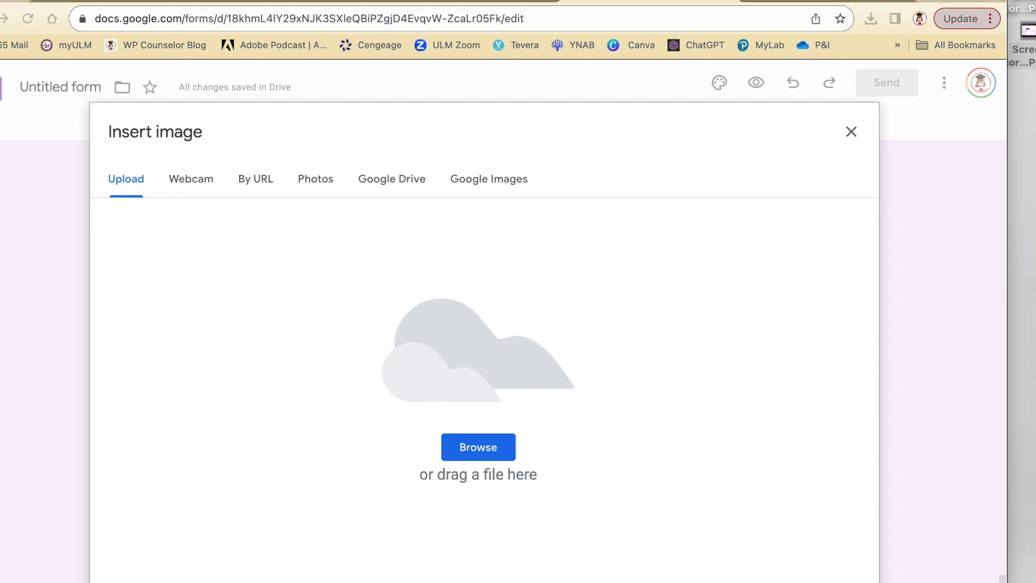
left_click_drag(1025, 32, 416, 261)
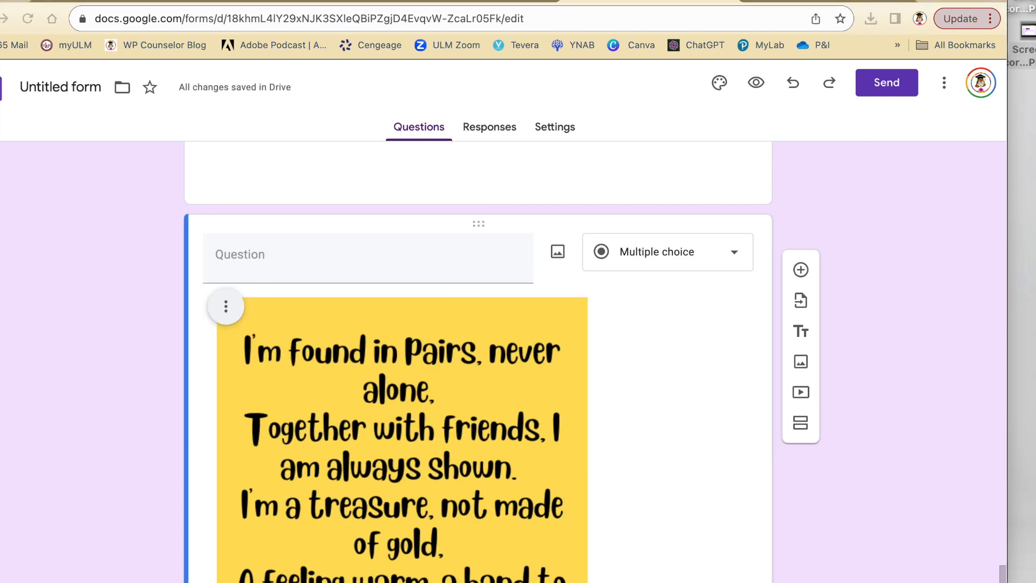
Word the riddle question "Work together to solve the riddle. Enter your answer in CAPITALS." and make it a short answer
left_click(254, 254)
type("Work together to solve the riddle. Enter your answer in CAPITALS.")
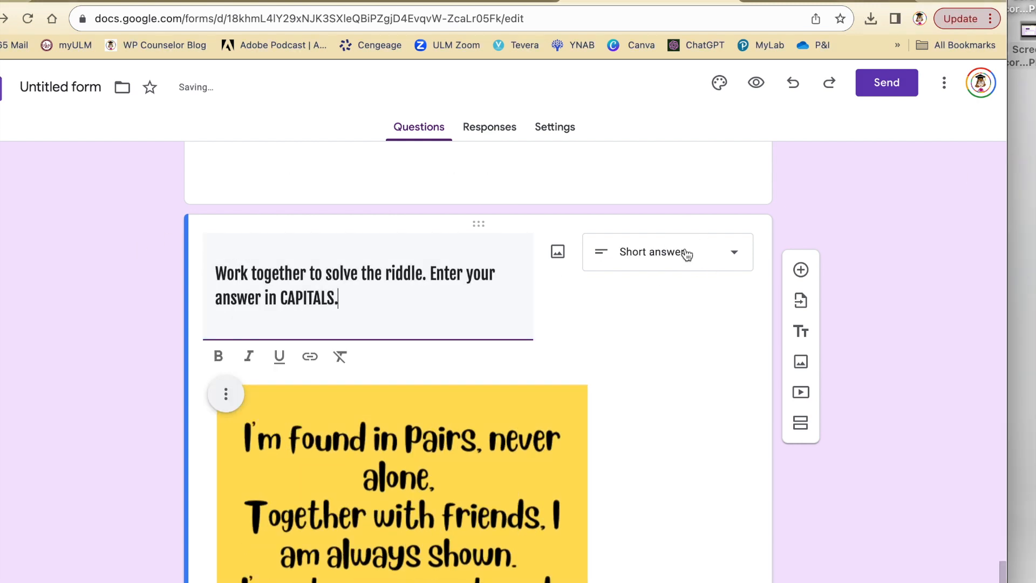
left_click(690, 251)
left_click(668, 175)
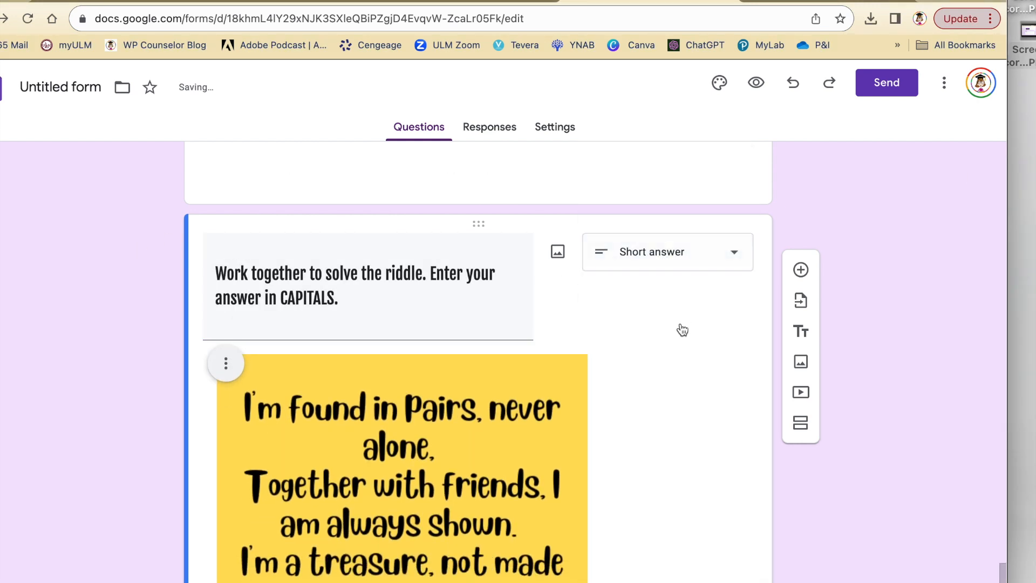
Make the riddle question required and add response validation for text that contains a given value
scroll(681, 321, "down", 5)
left_click(700, 550)
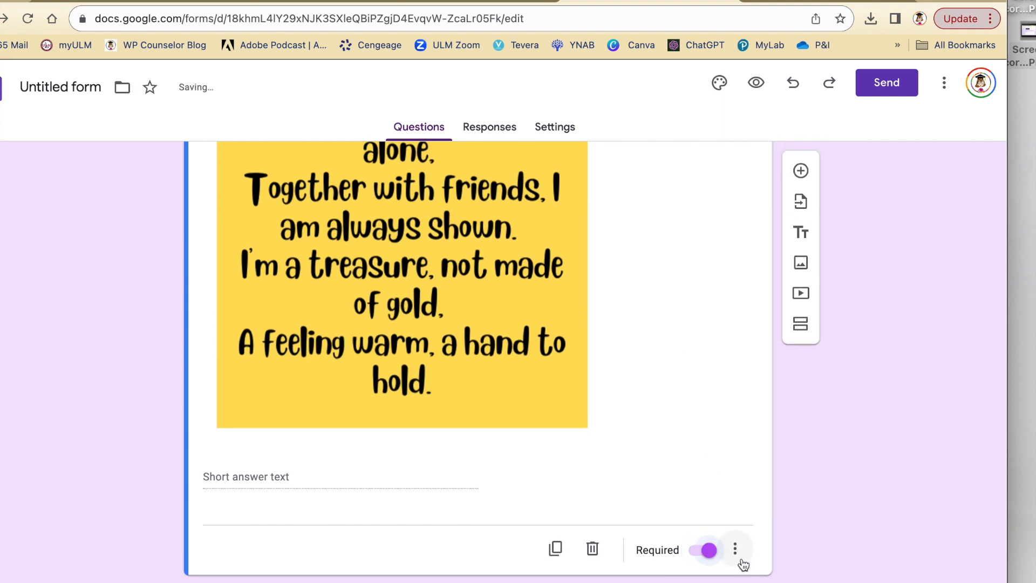
left_click(735, 549)
left_click(809, 579)
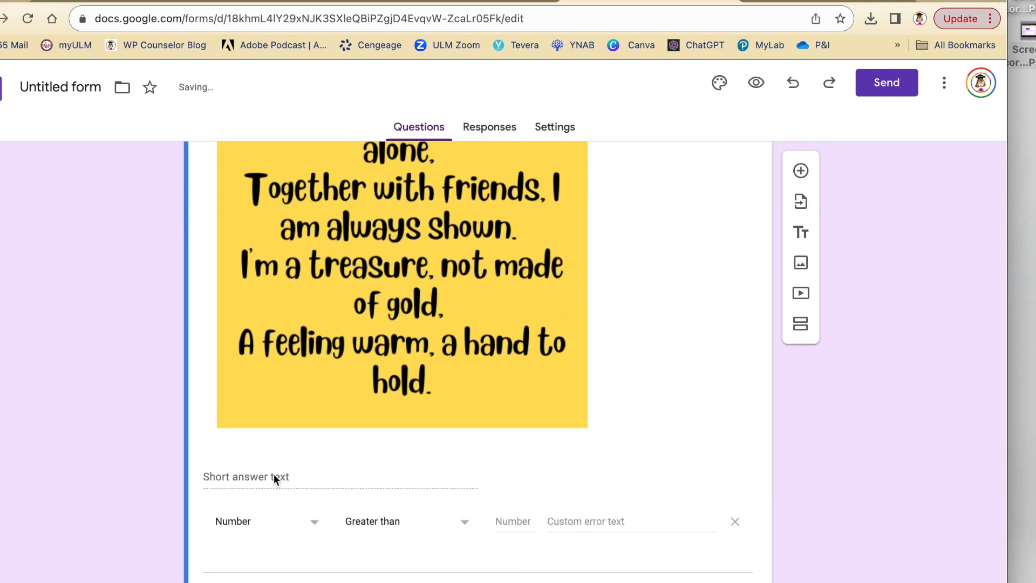
left_click(245, 523)
left_click(248, 526)
Set the riddle question's validation to require the text "FRIENDSHIP"
left_click(460, 522)
key("super+Tab")
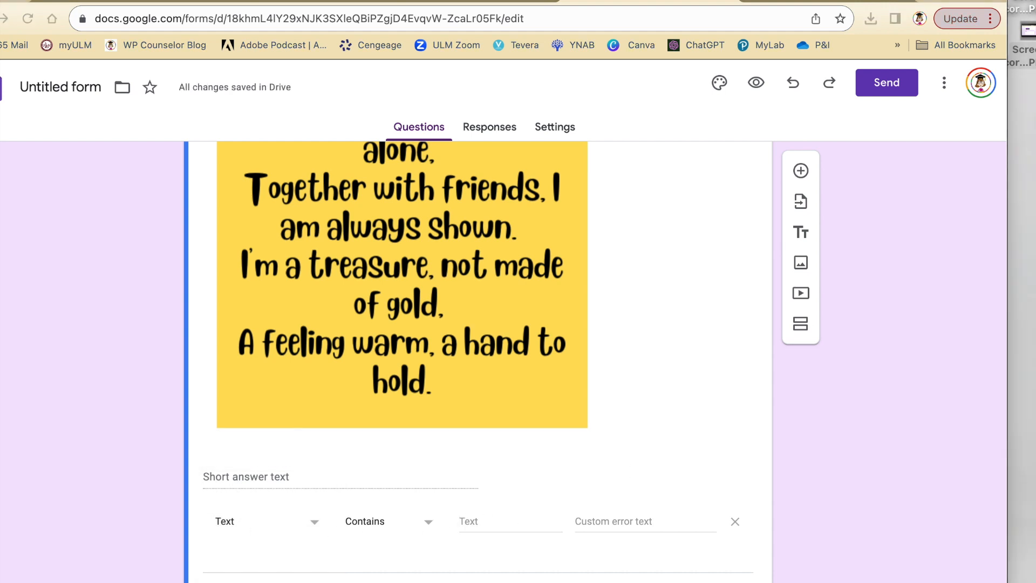
left_click(469, 521)
type("FRIENDSHIP")
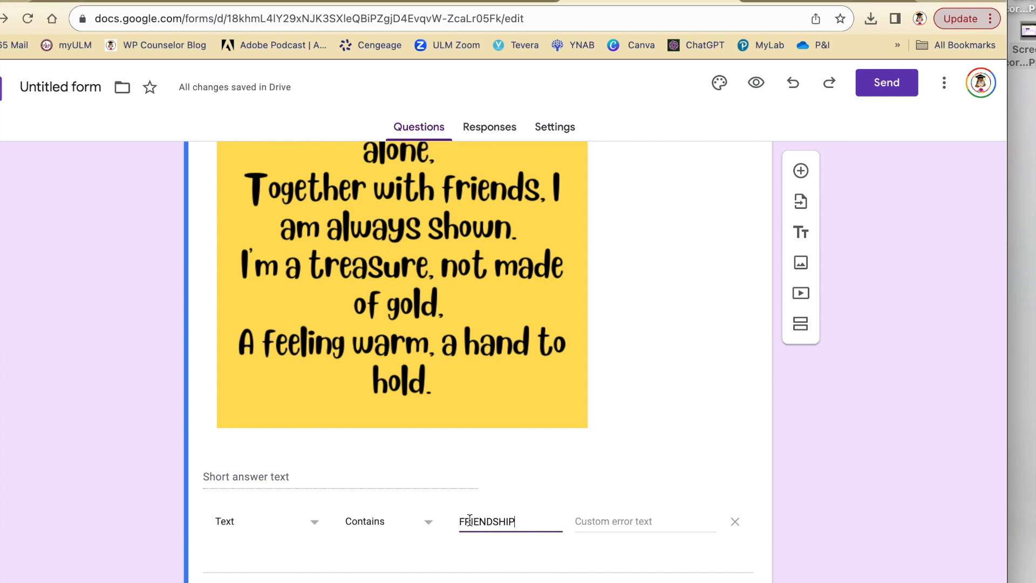
Set the riddle question's custom error text to "Nope!"
left_click(657, 521)
type("Nope!")
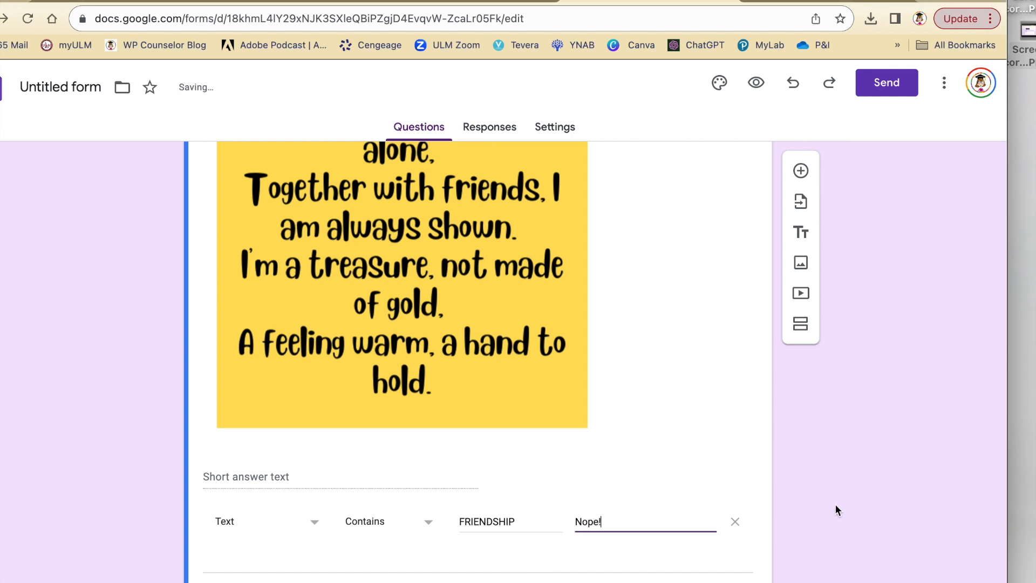
scroll(836, 510, "down", 1)
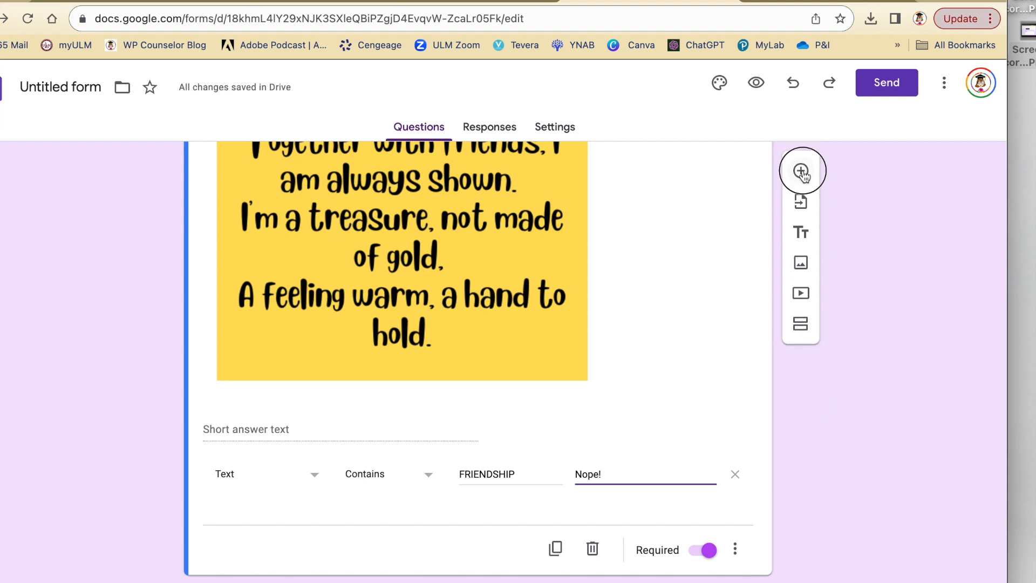
Add a new section after the Harmony Library riddle question
left_click(800, 170)
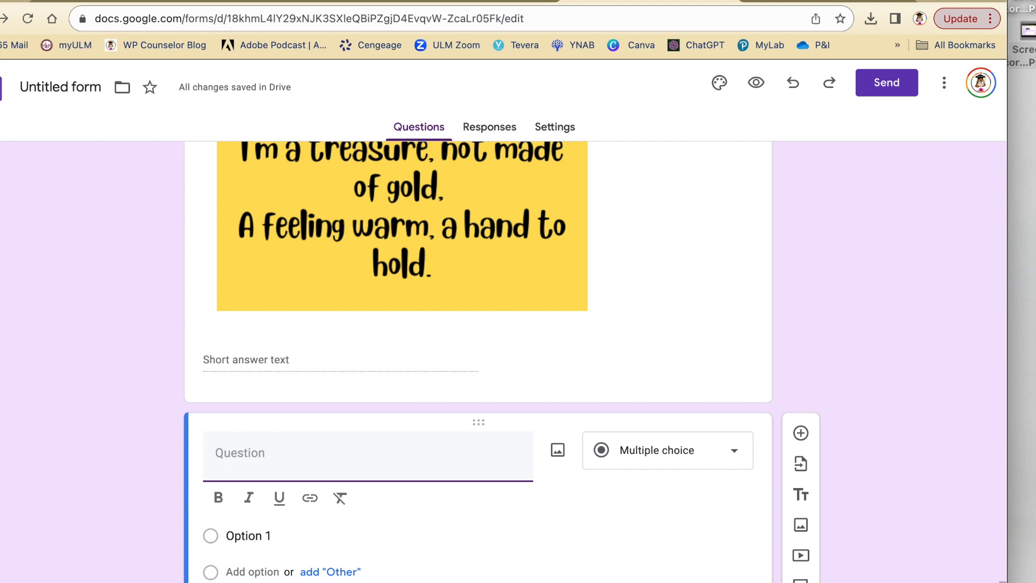
scroll(391, 451, "down", 2)
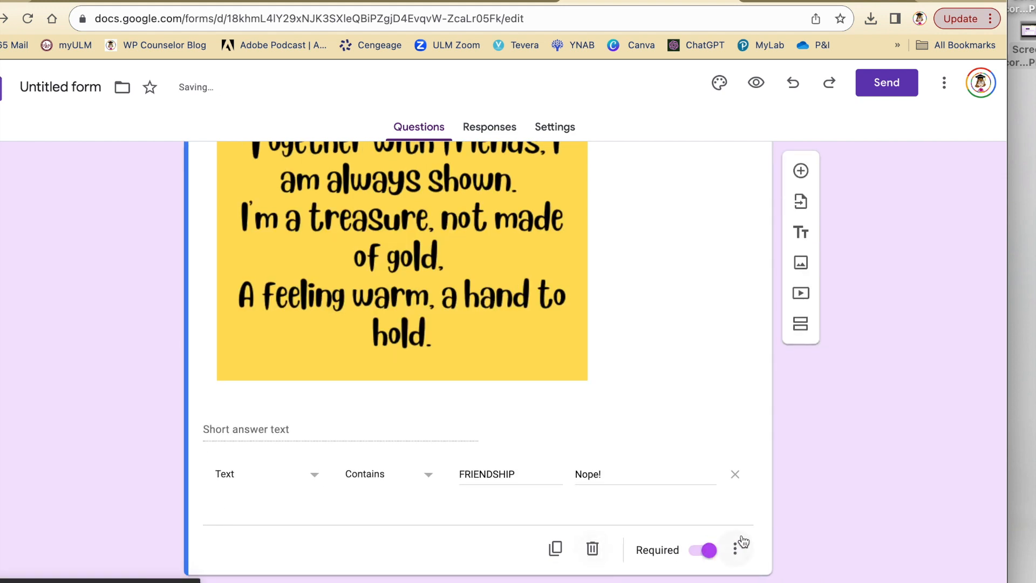
left_click(801, 324)
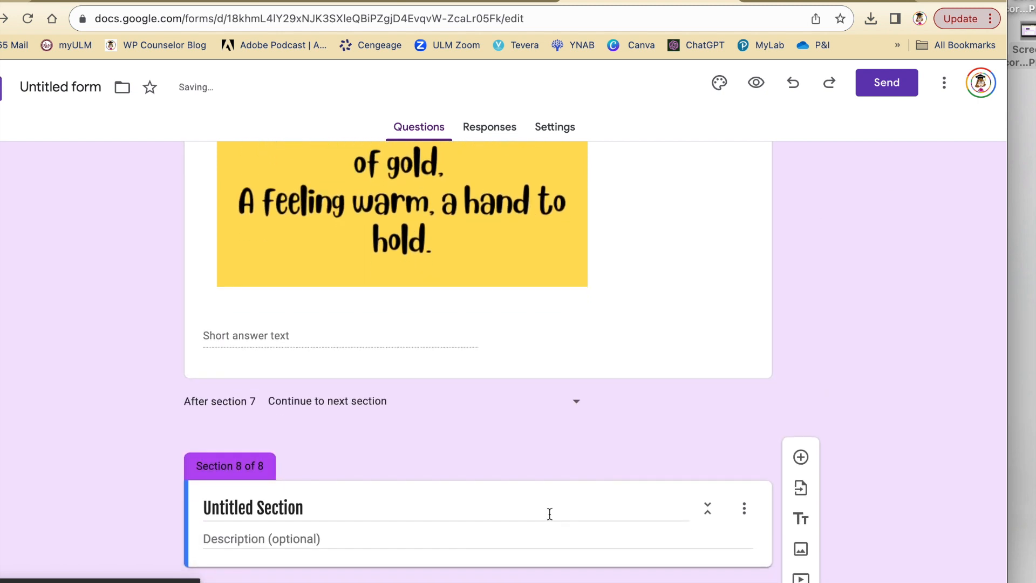
left_click(534, 534)
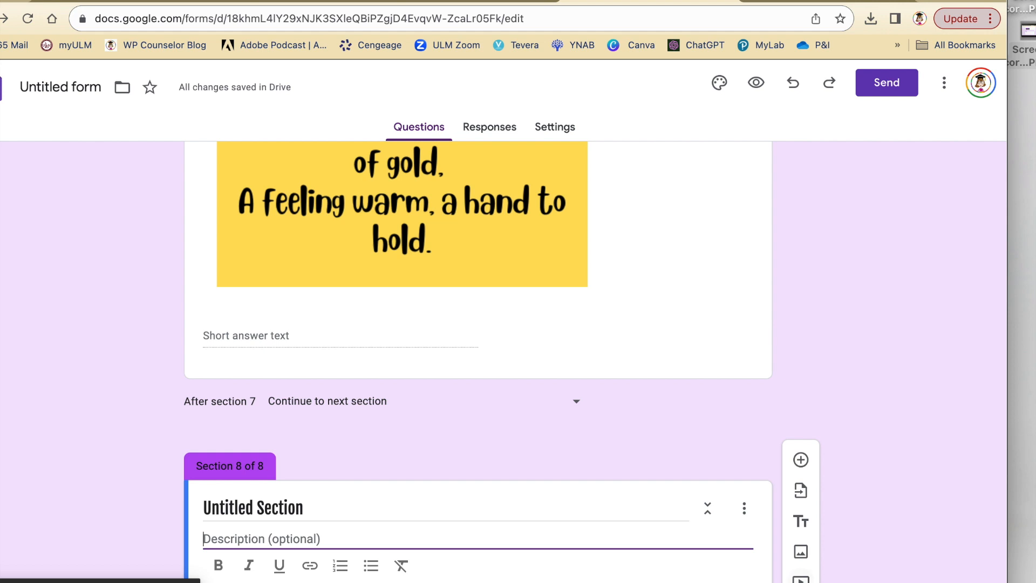
Insert the orange congratulations image with the mansion into the new final section
left_click(800, 552)
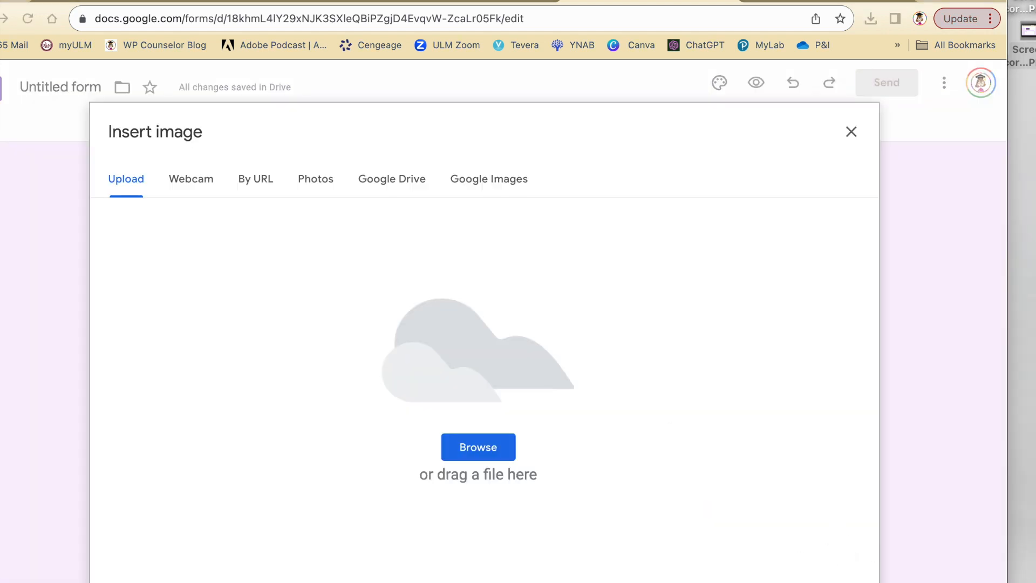
left_click_drag(1023, 49, 377, 291)
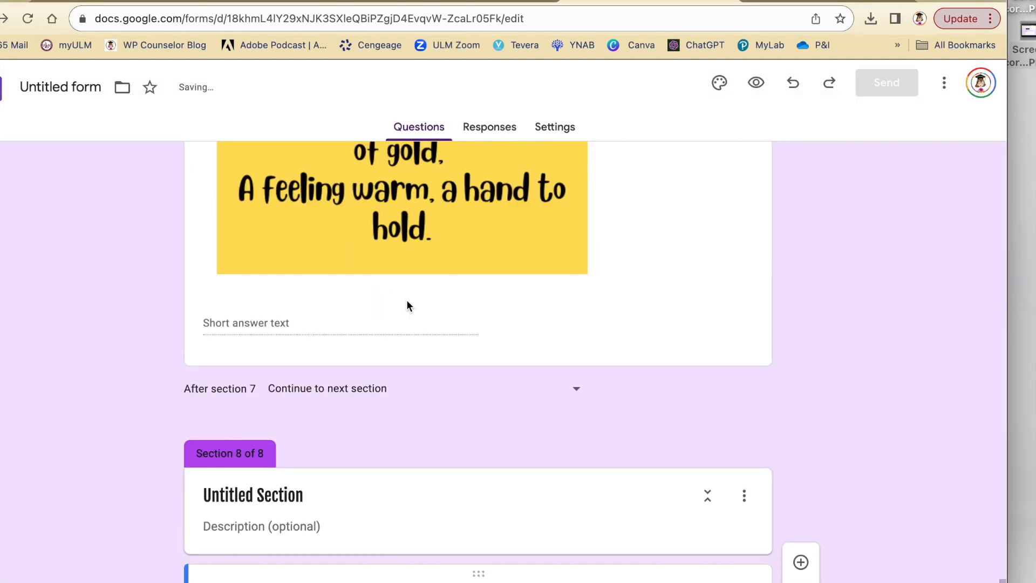
scroll(421, 313, "down", 3)
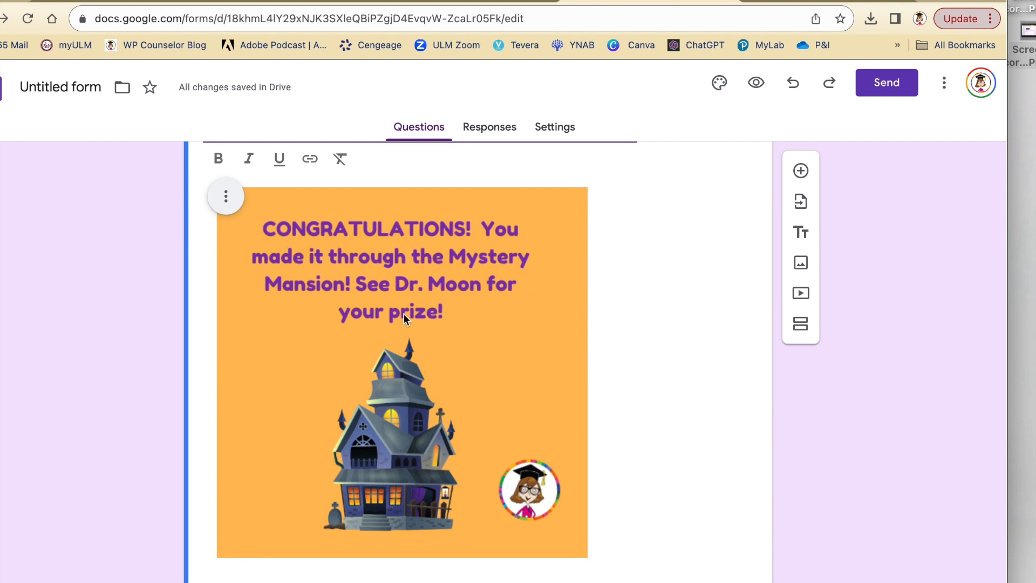
scroll(817, 421, "up", 5)
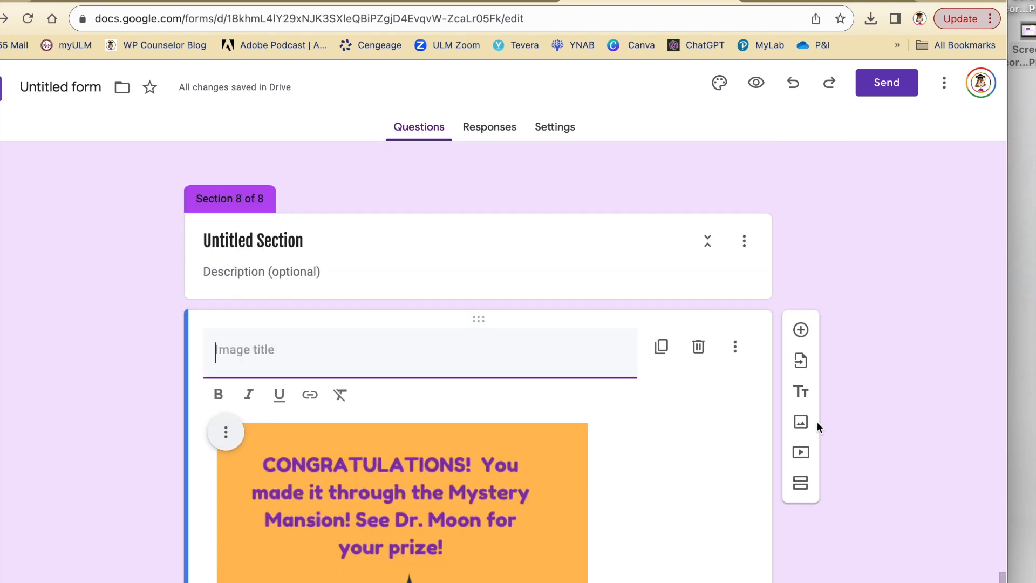
Title the final section "Yay!"
left_click(262, 238)
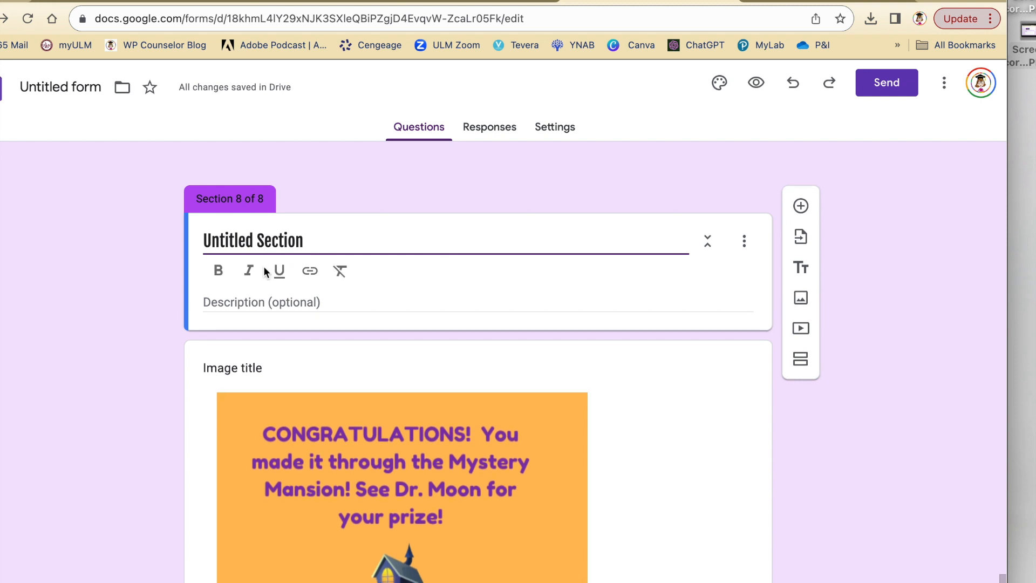
left_click_drag(321, 239, 199, 240)
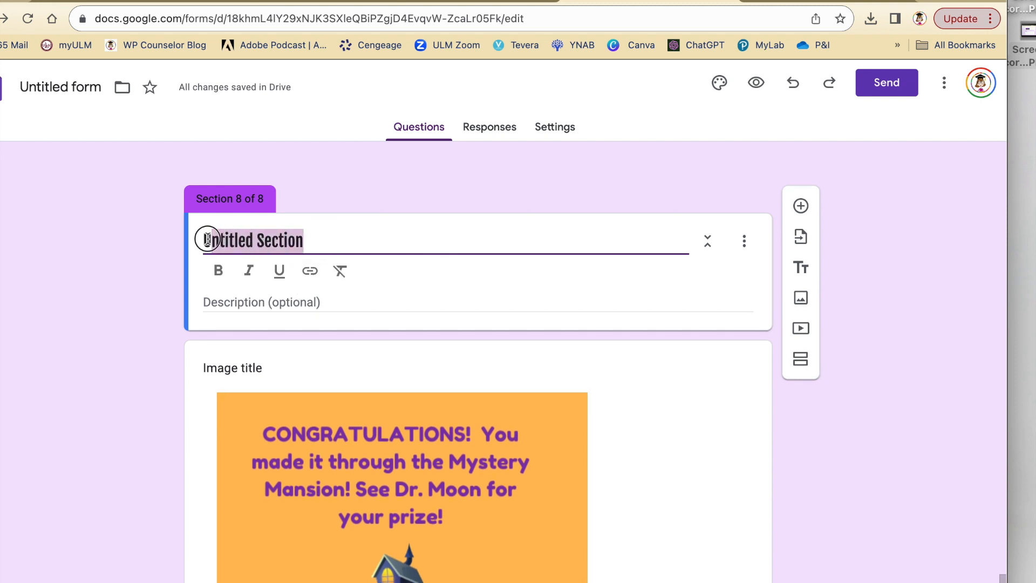
left_click(217, 272)
type("Yay!")
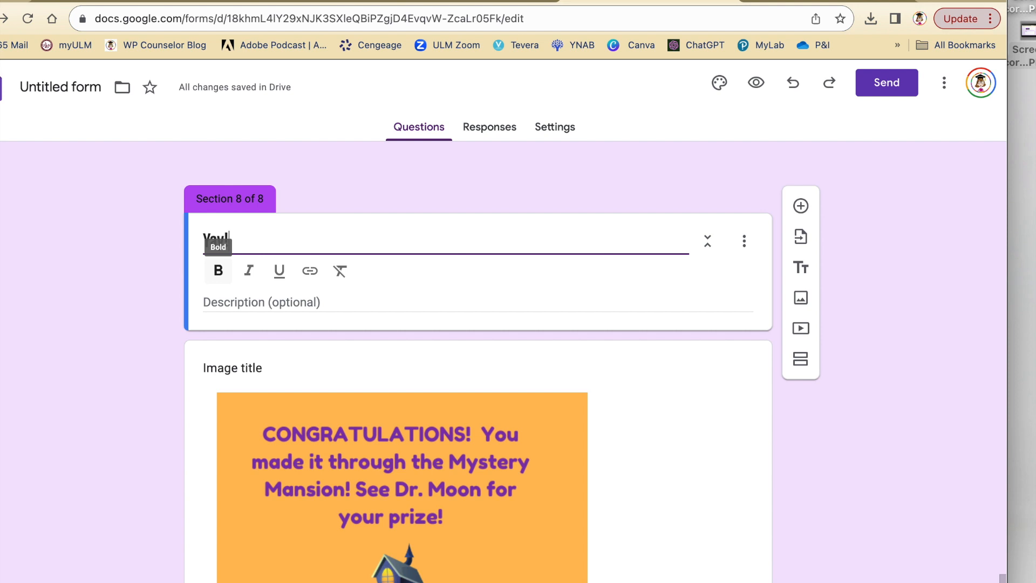
left_click(860, 508)
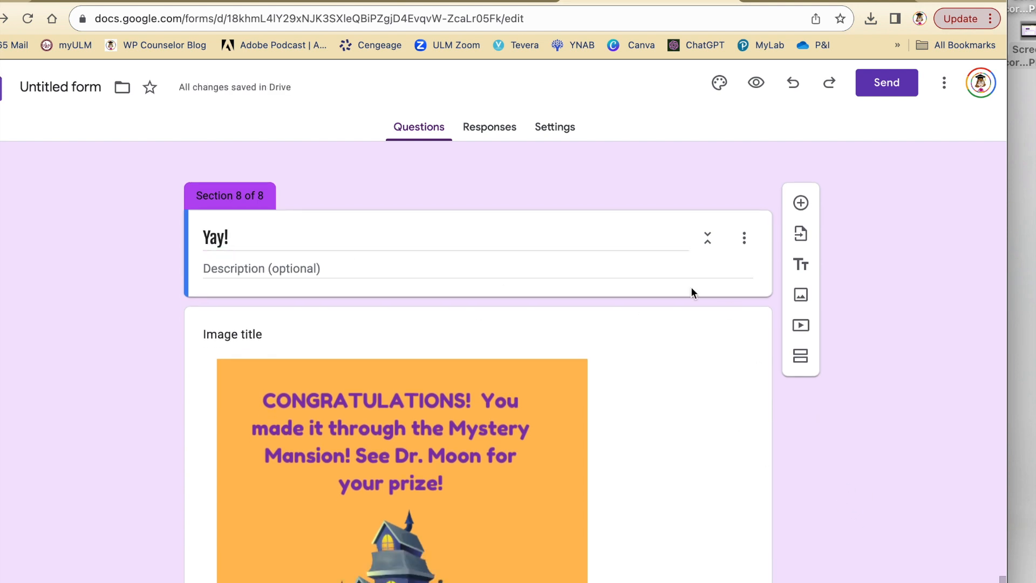
Open the form preview and advance past the welcome page with the video
left_click(756, 83)
scroll(539, 441, "down", 3)
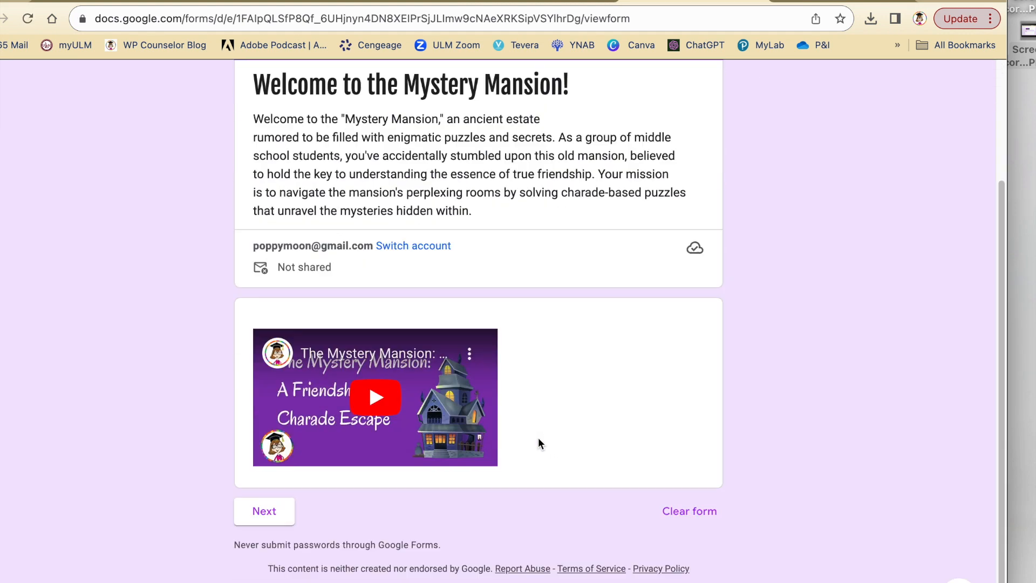
left_click(250, 511)
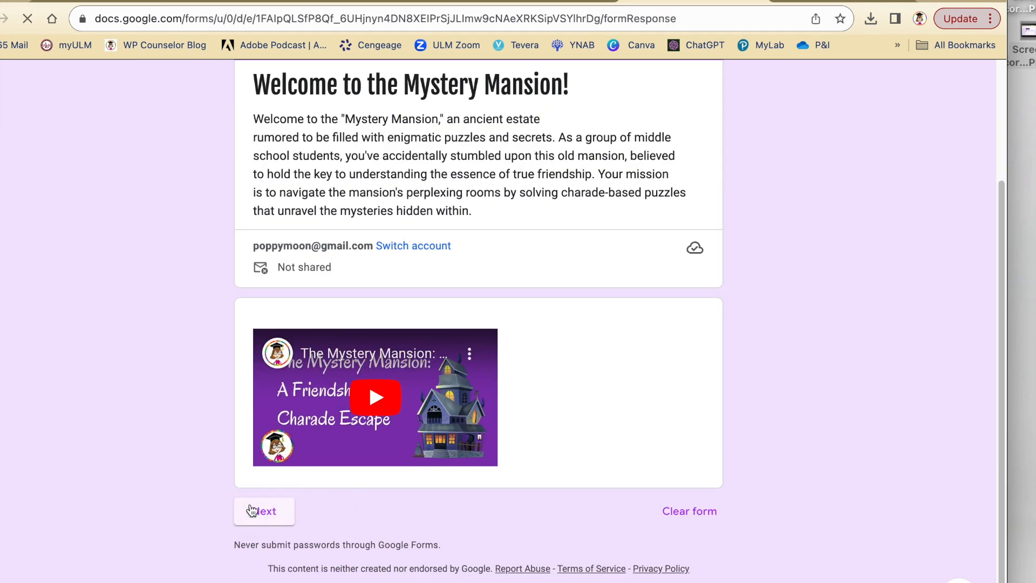
Answer the rug picture's charade question with "HUG" and continue to the next room
left_click_drag(1002, 241, 1010, 516)
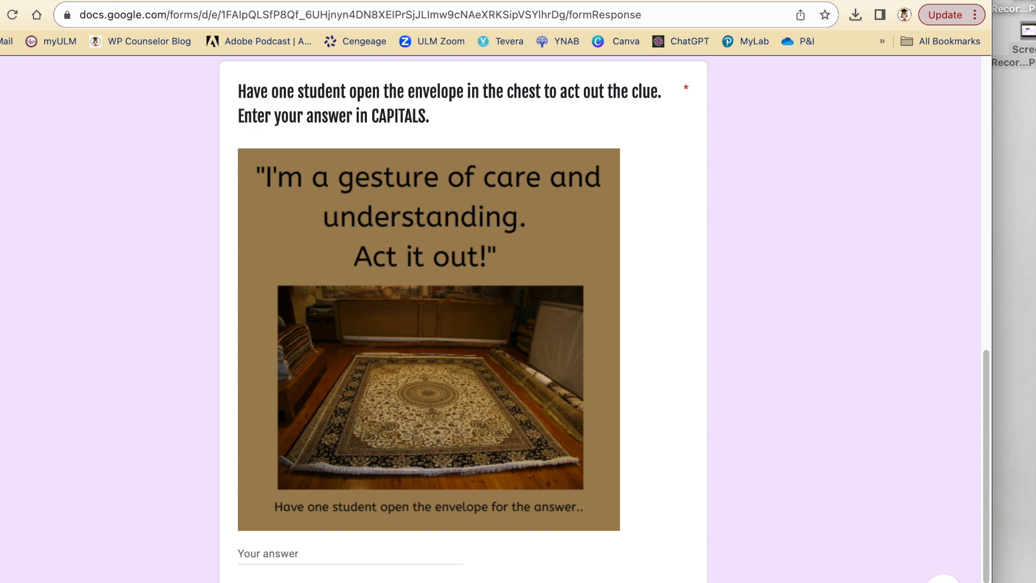
scroll(255, 476, "down", 2)
left_click(255, 453)
type("HUG")
left_click(324, 511)
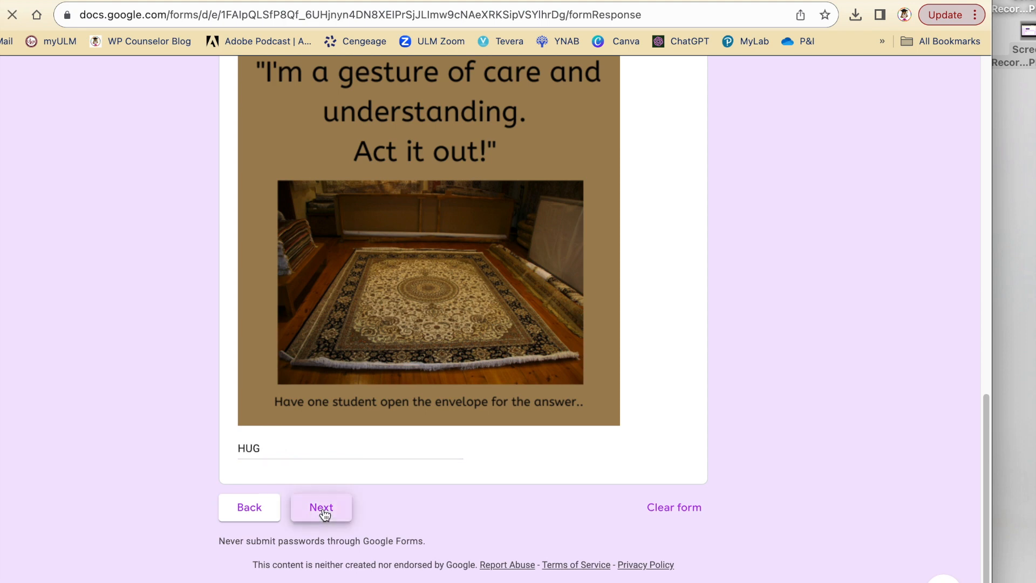
Answer the attic's telephone charade question with "HIGH FIVE" and continue to the next room
scroll(761, 345, "down", 6)
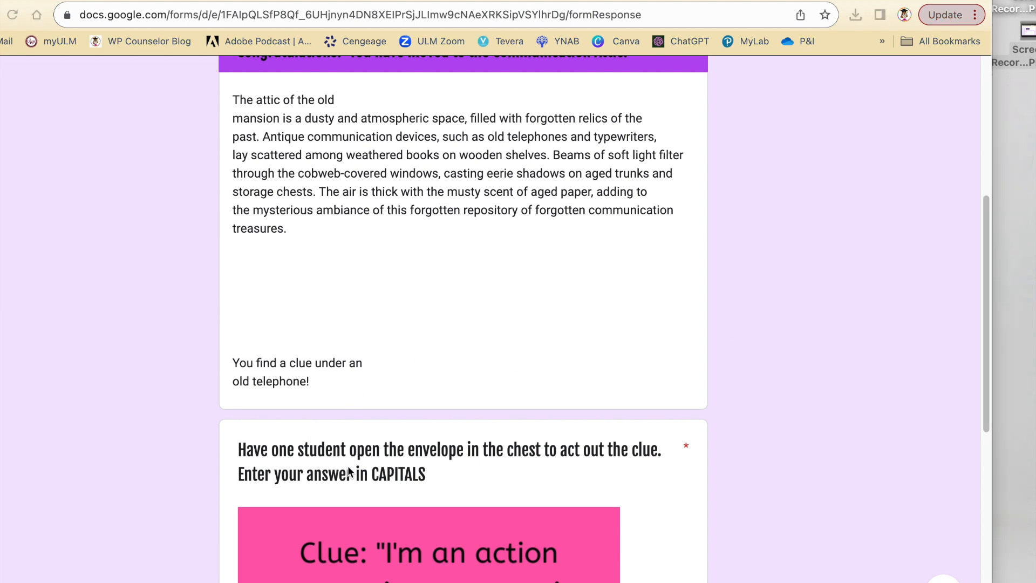
scroll(368, 464, "down", 9)
left_click(264, 449)
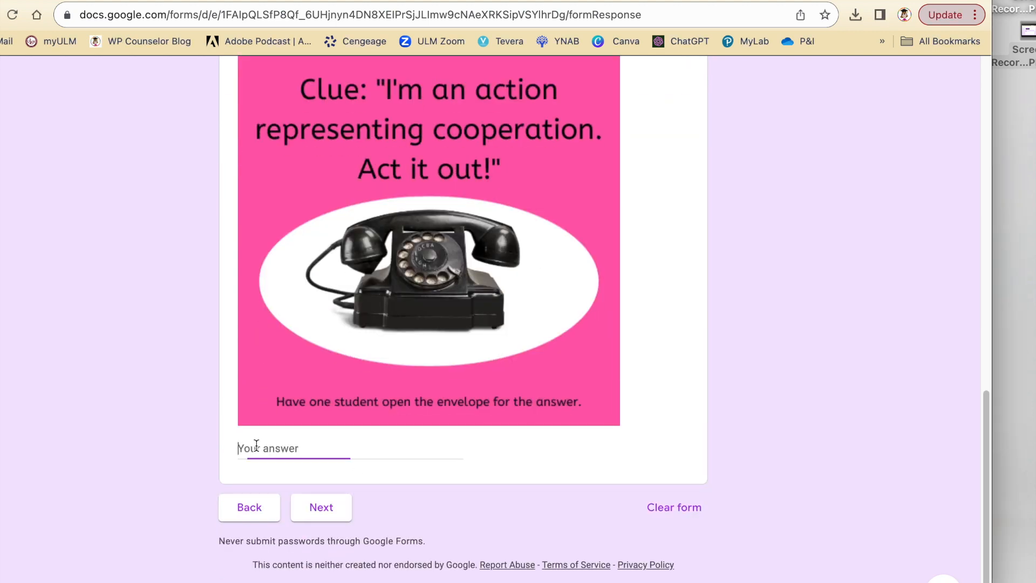
type("HIGH FIVE")
left_click(331, 519)
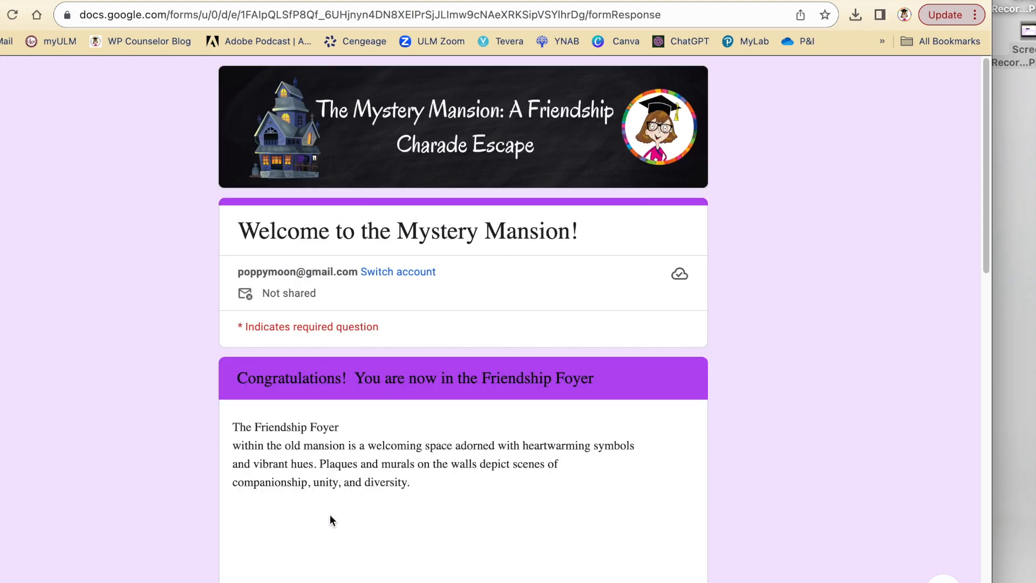
Answer the Friendship Foyer's charade question with "PINKIE PROMISE" and continue to the next room
scroll(749, 476, "down", 10)
scroll(812, 342, "down", 5)
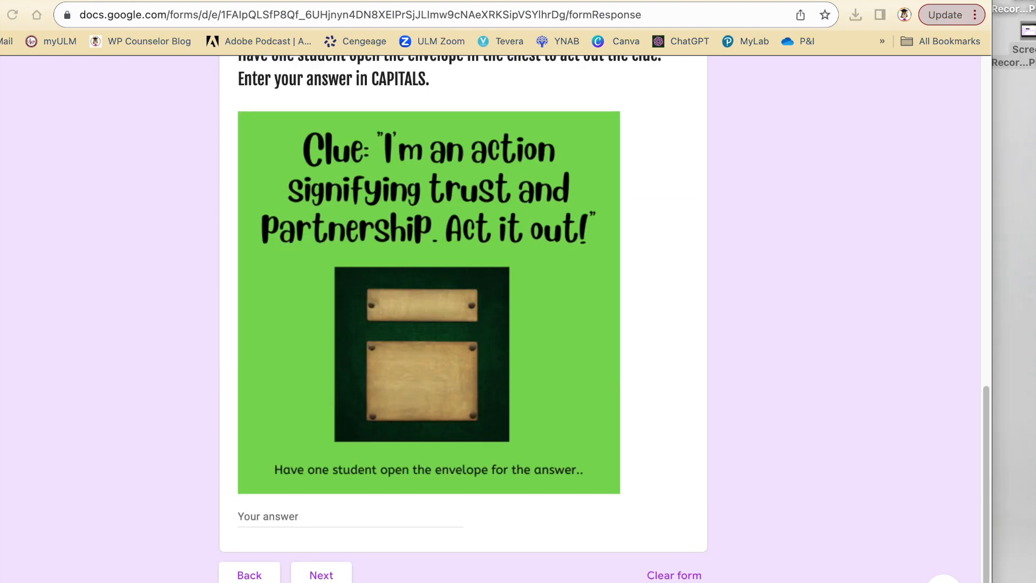
left_click(255, 515)
left_click(256, 514)
type("PINKIE PROMISE")
left_click(338, 575)
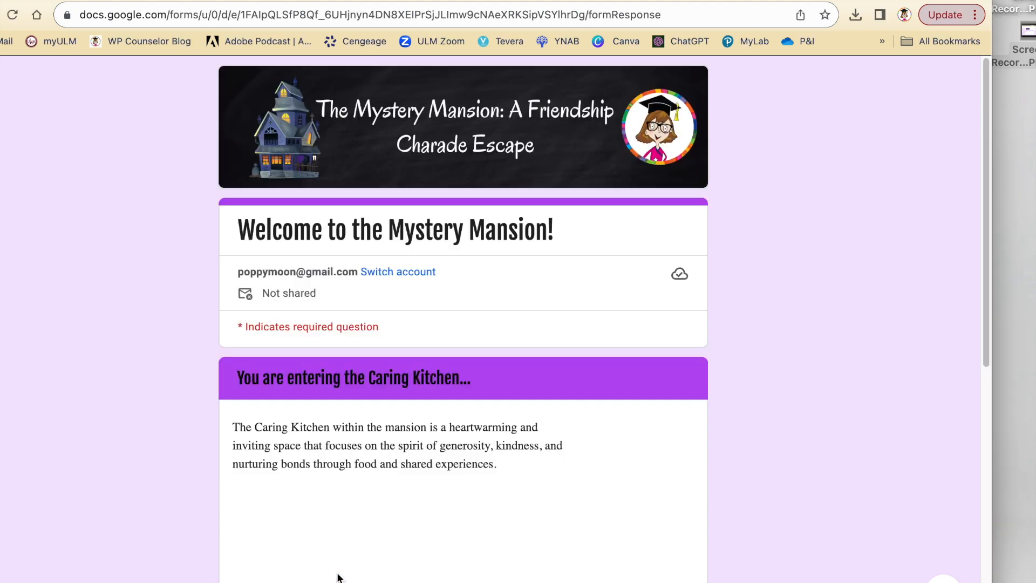
Review the Caring Kitchen page, answer its letter cipher clue with "SUPPORT" and continue to the next room
scroll(707, 481, "down", 10)
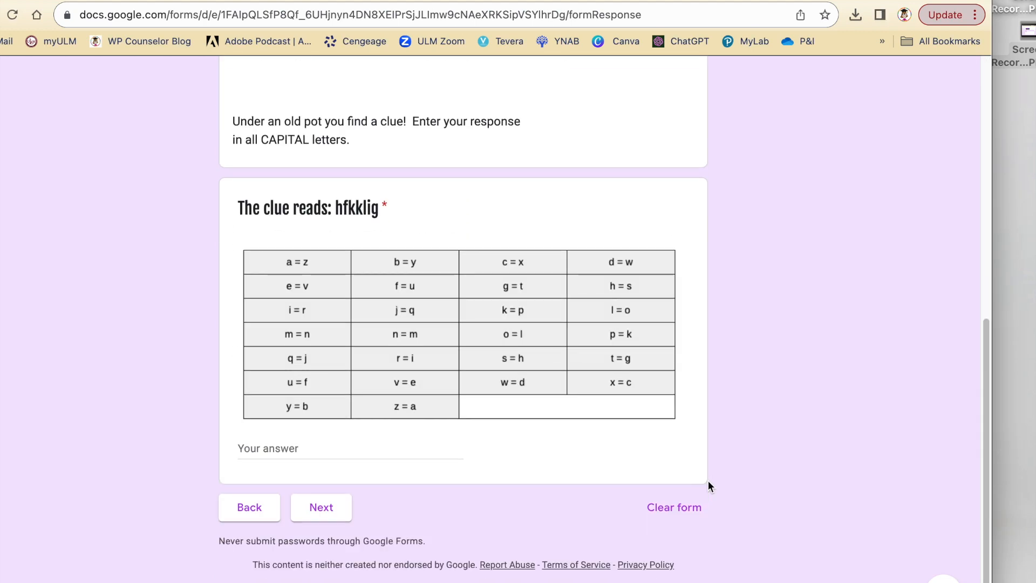
scroll(708, 481, "up", 6)
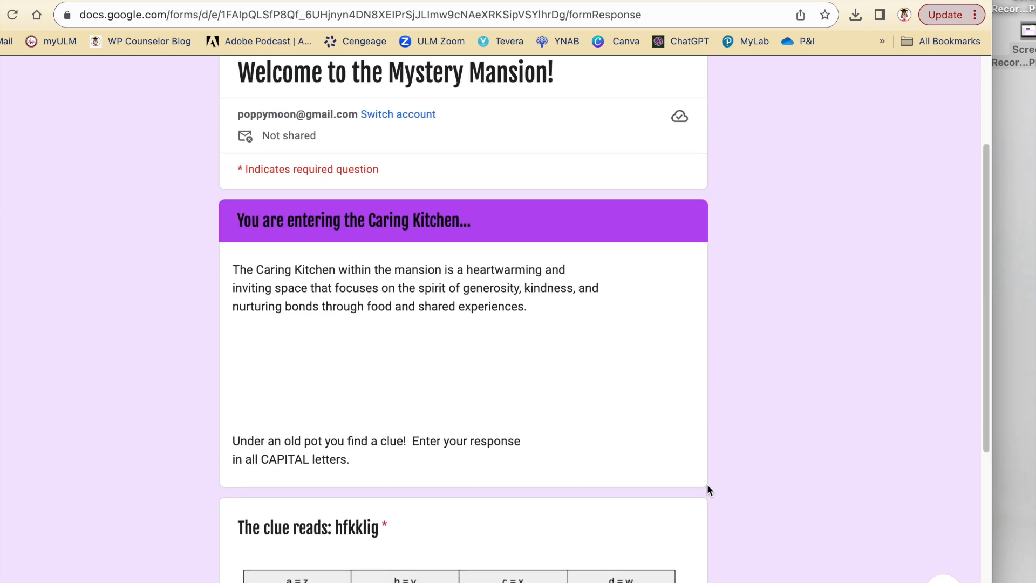
scroll(707, 484, "down", 5)
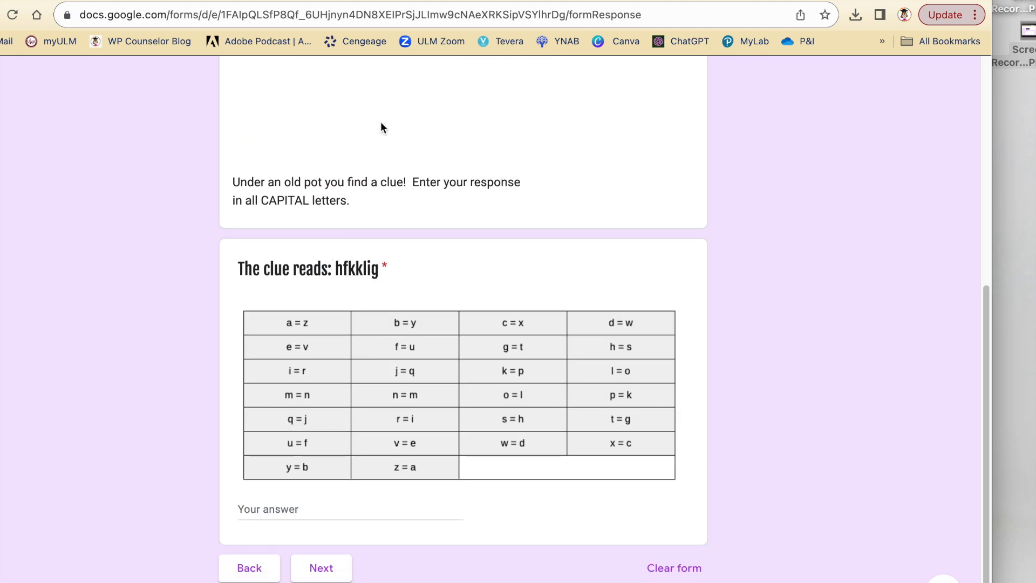
scroll(484, 275, "up", 5)
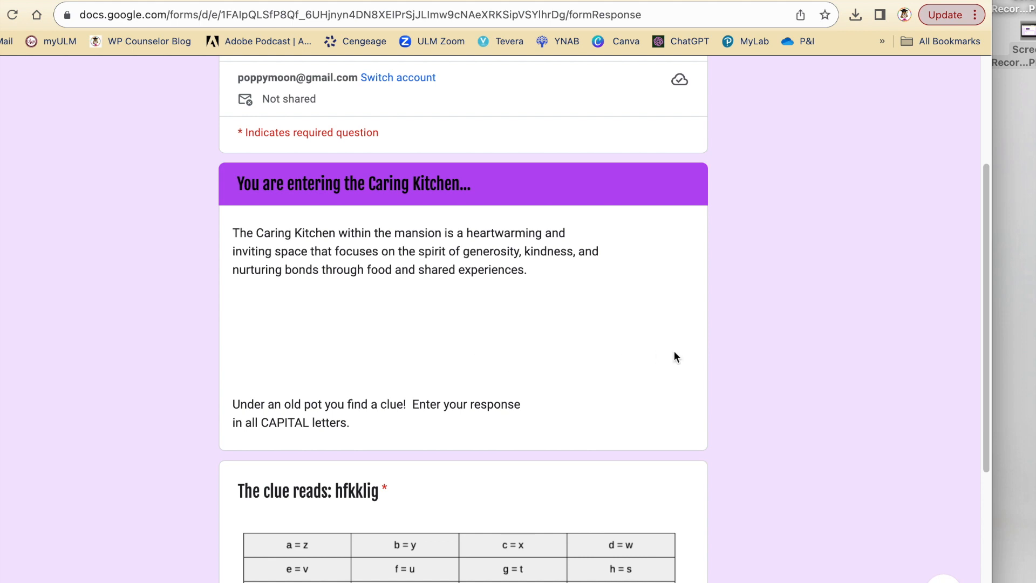
scroll(691, 323, "down", 5)
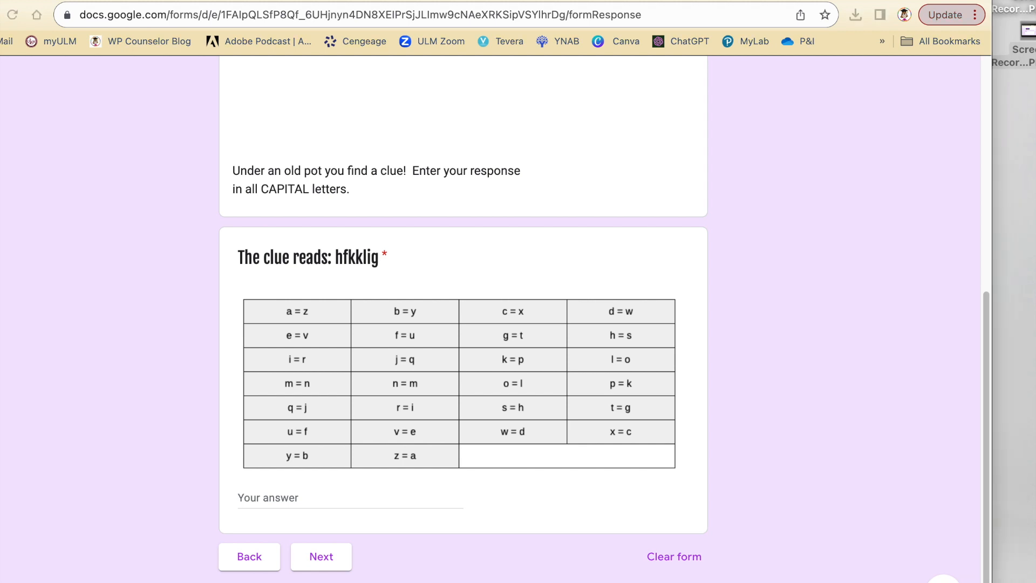
left_click(251, 497)
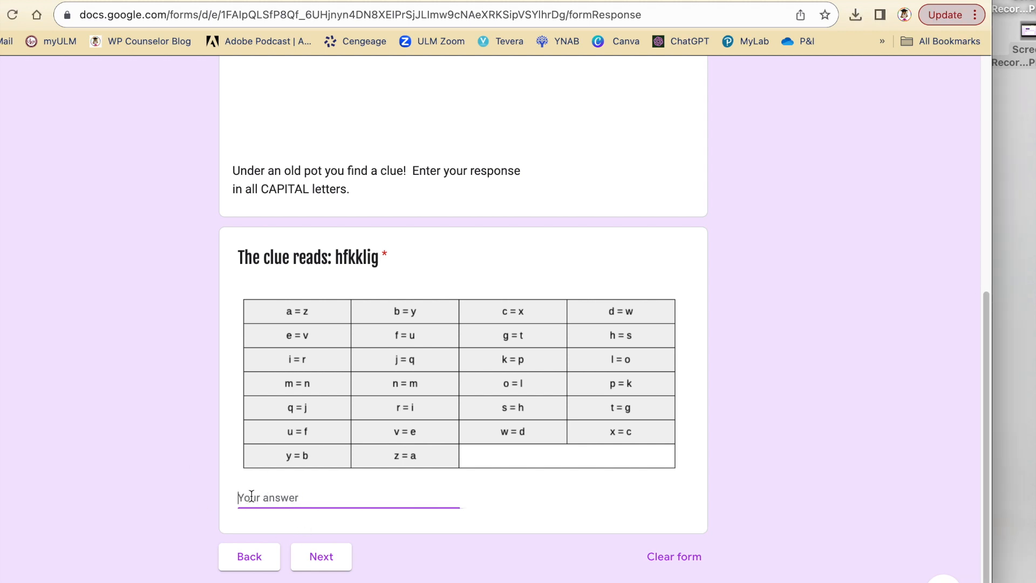
type("SUPPORT")
left_click(311, 556)
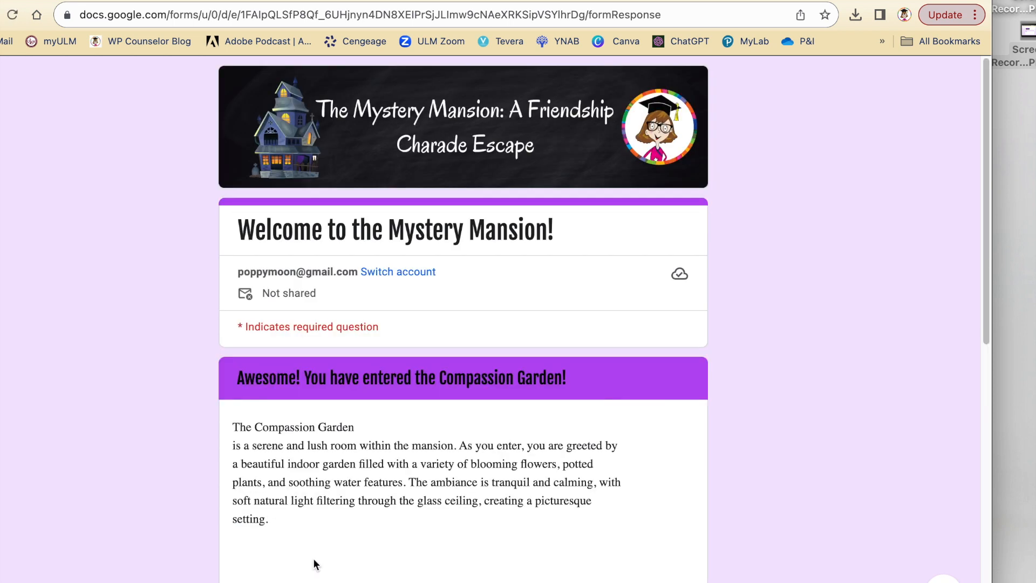
Answer the Compassion Garden's emoji cipher question with "KINDNESS" and continue to the next room
scroll(537, 491, "down", 5)
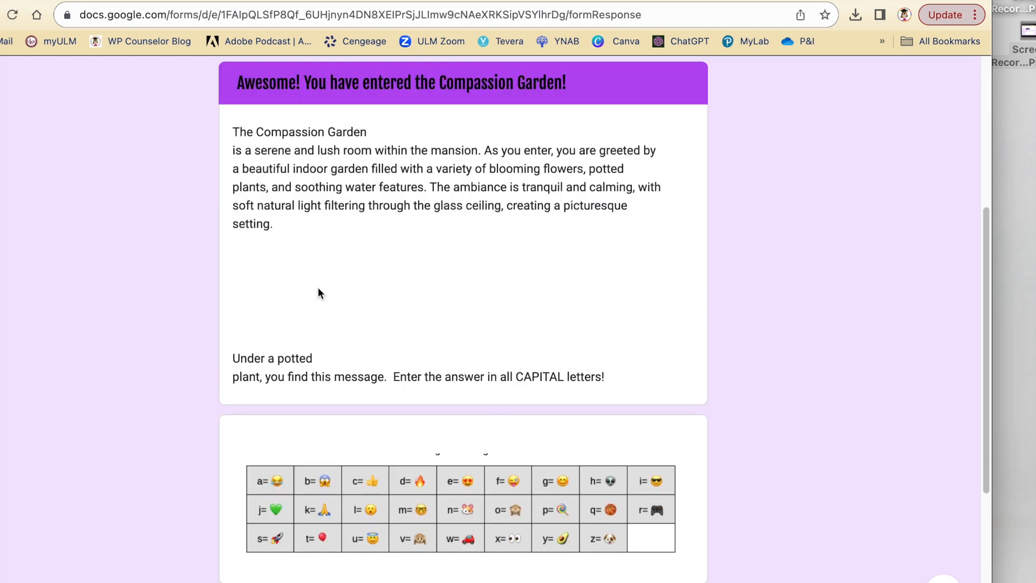
scroll(740, 319, "down", 5)
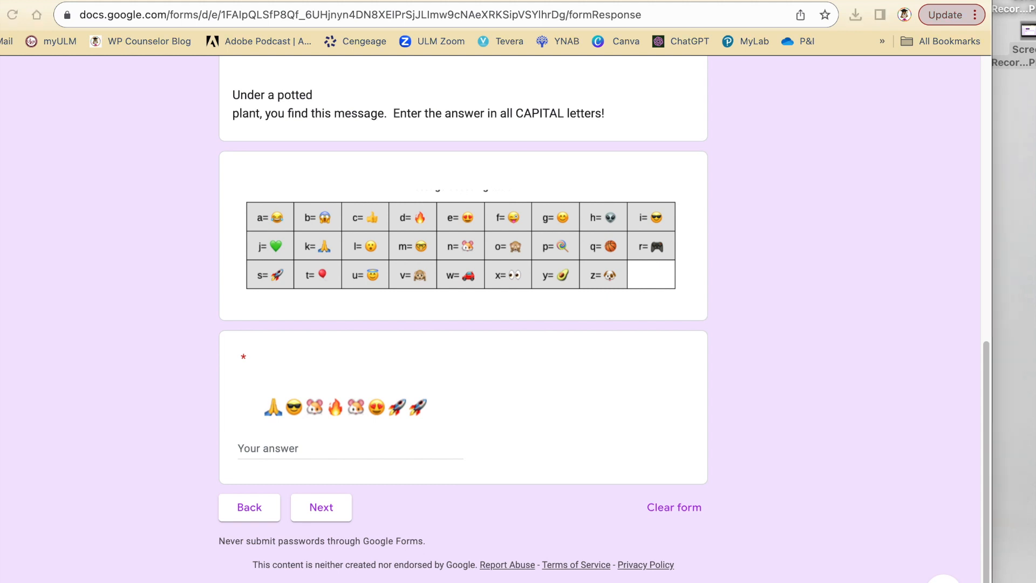
left_click(256, 446)
type("KINDNESS")
left_click(339, 512)
Answer the Harmony Library's riddle with "FRIENDSHIP" and continue to the final page
scroll(451, 485, "down", 4)
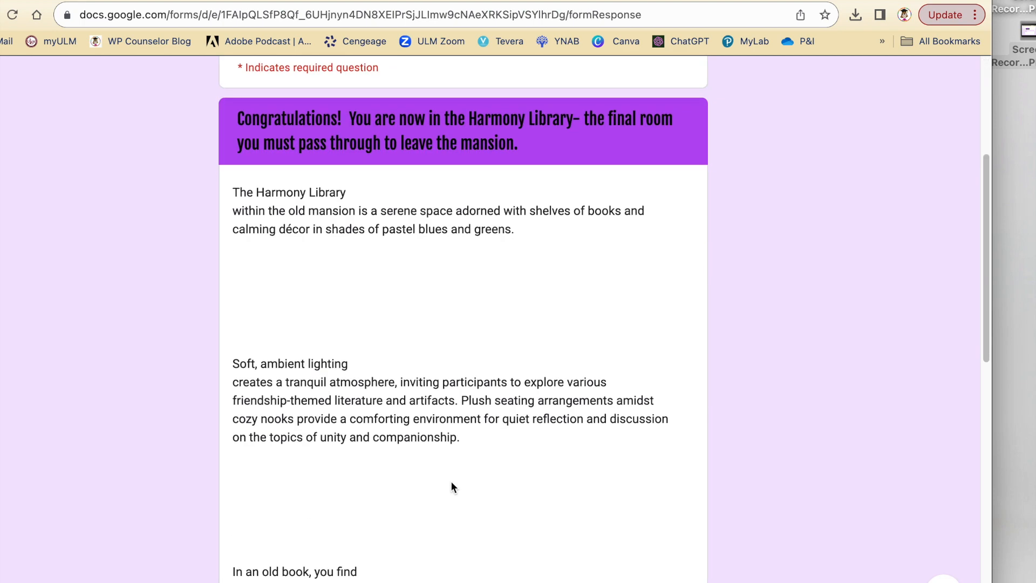
scroll(451, 486, "down", 12)
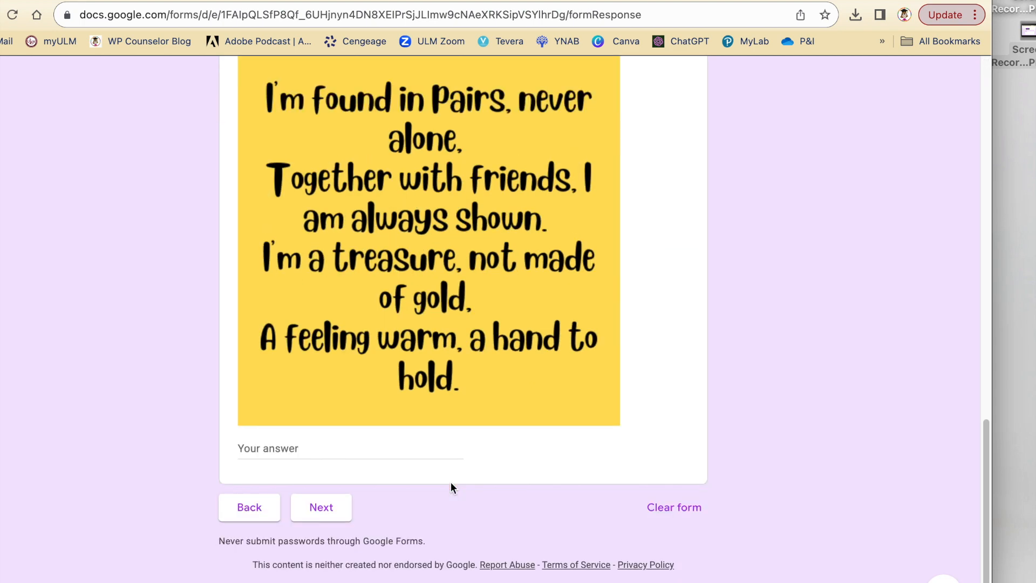
left_click(260, 448)
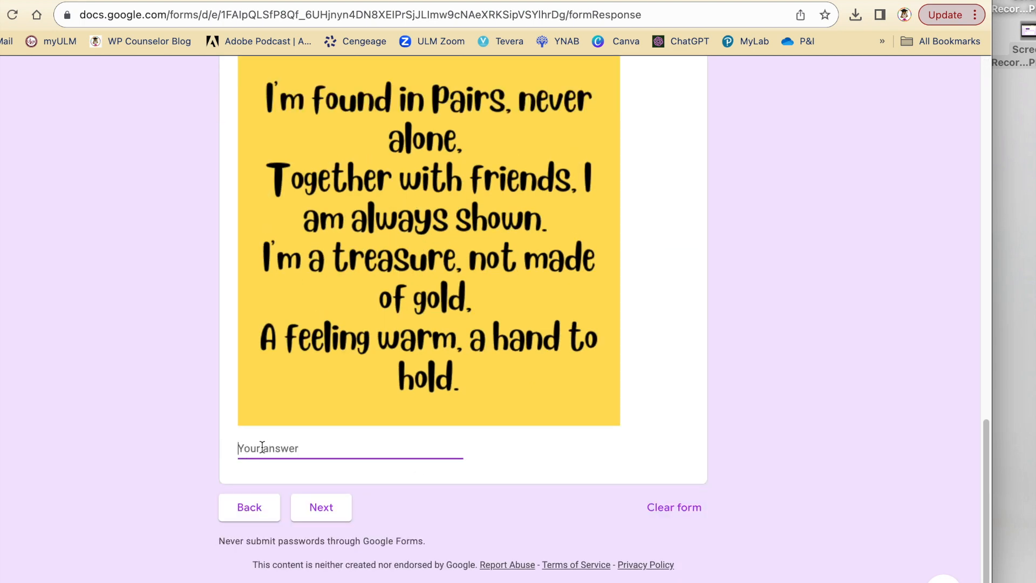
type("FRIENDSHIP")
left_click(318, 507)
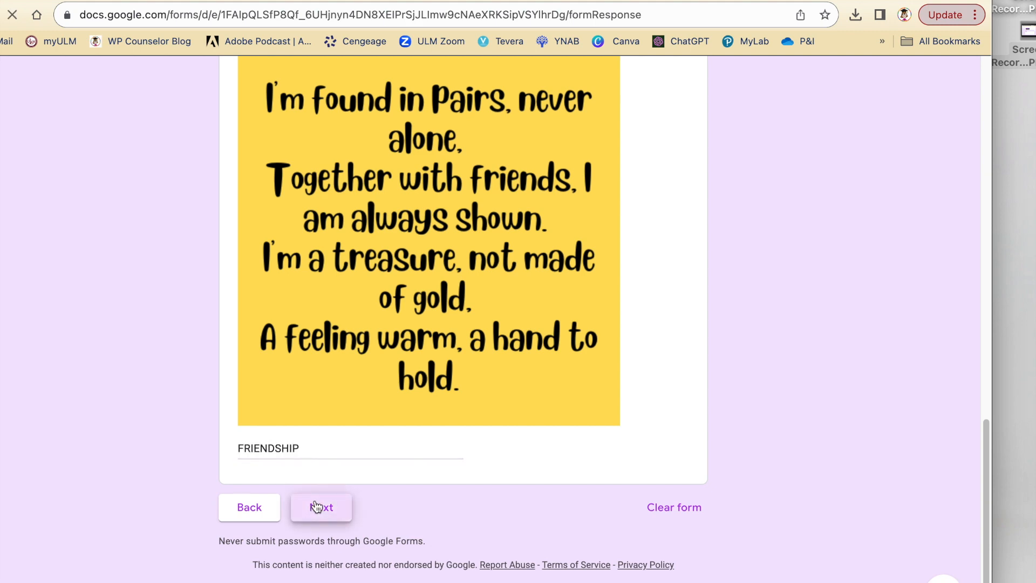
Check the final congratulations page and submit the test response
scroll(597, 471, "down", 5)
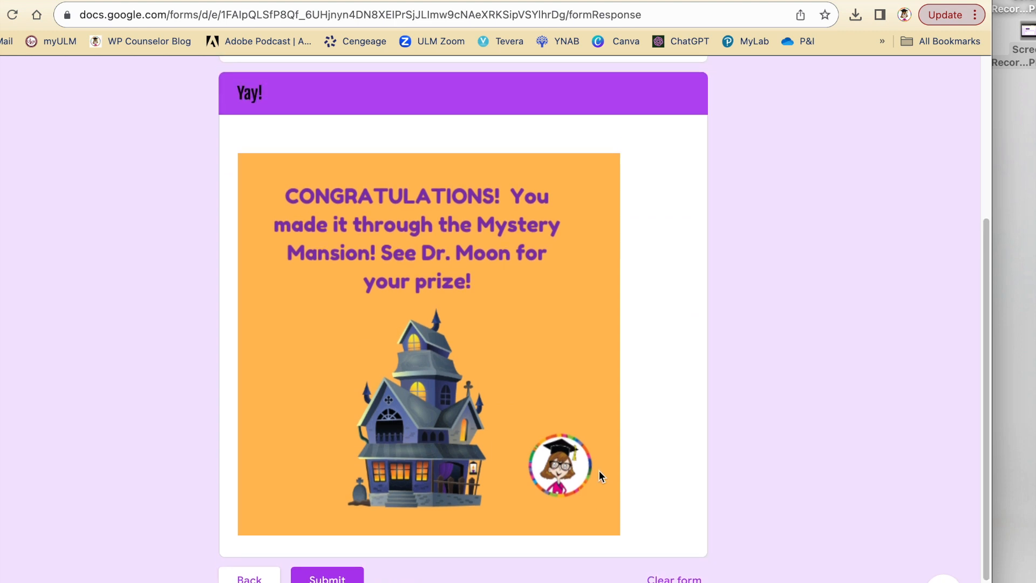
scroll(617, 386, "up", 1)
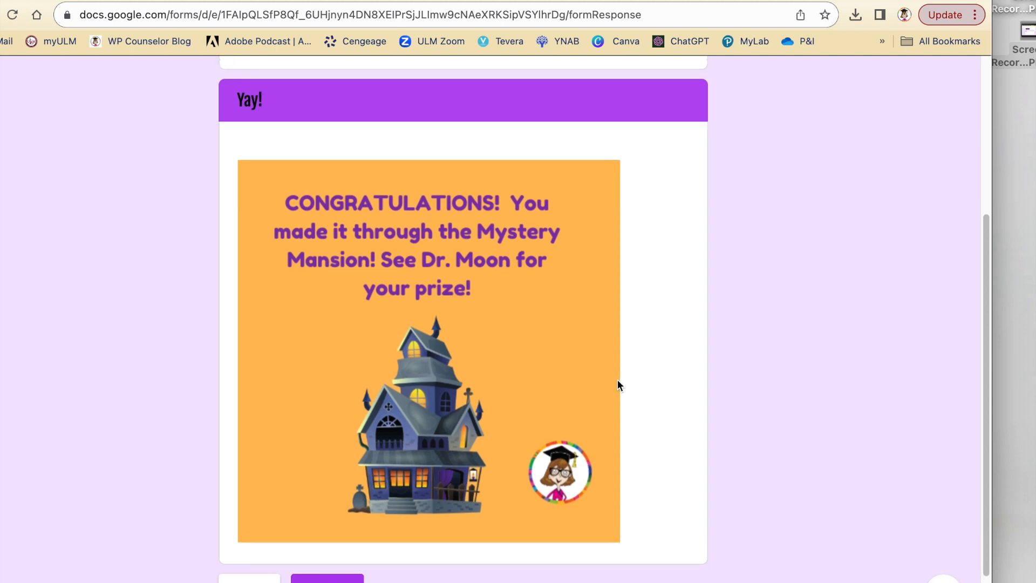
scroll(610, 389, "down", 2)
left_click(332, 571)
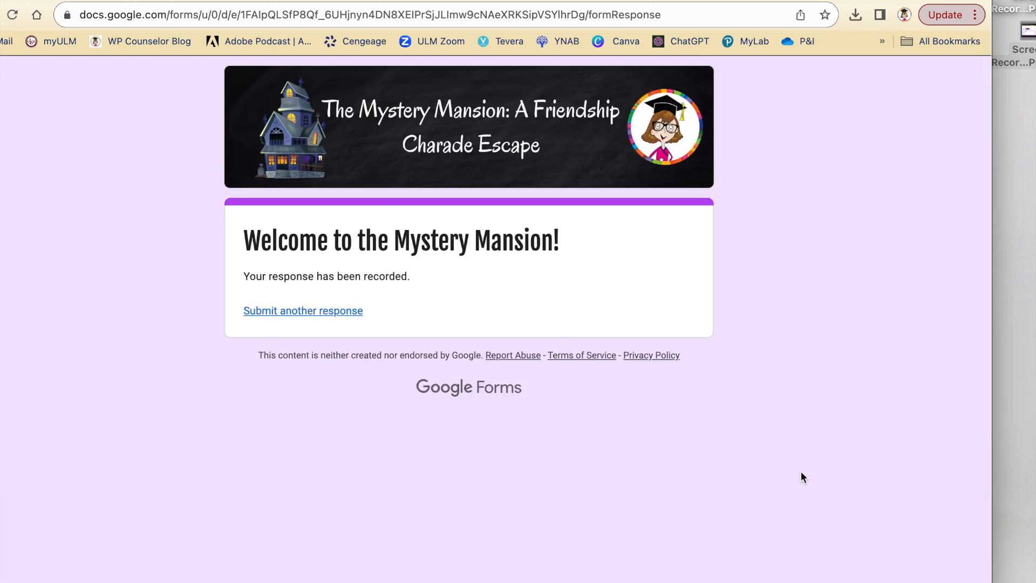